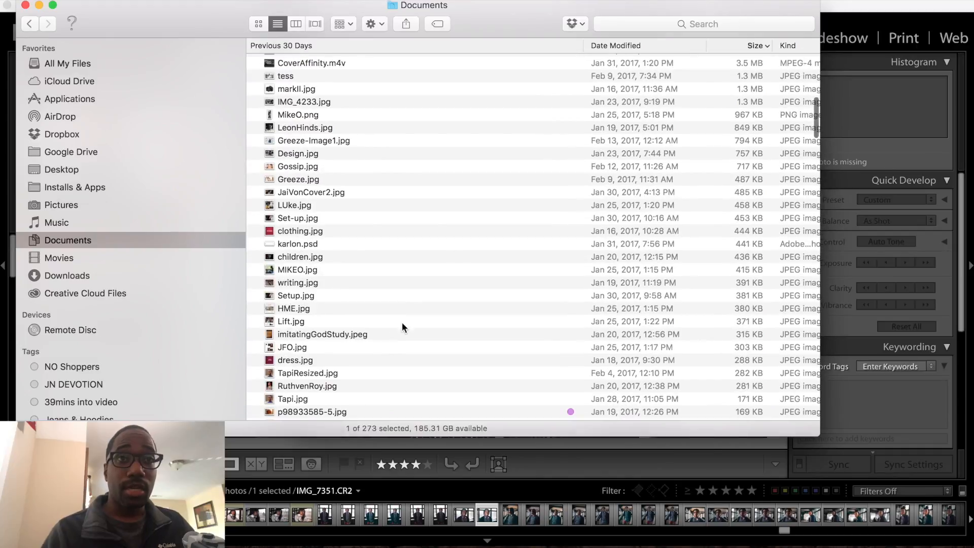
Switch to Lightroom, open the seated man's portrait IMG_5836.CR2 from the previous import, and examine his face at 1:1.
{"action": "left_click", "coordinate": [787, 45]}
{"action": "left_click", "coordinate": [832, 335]}
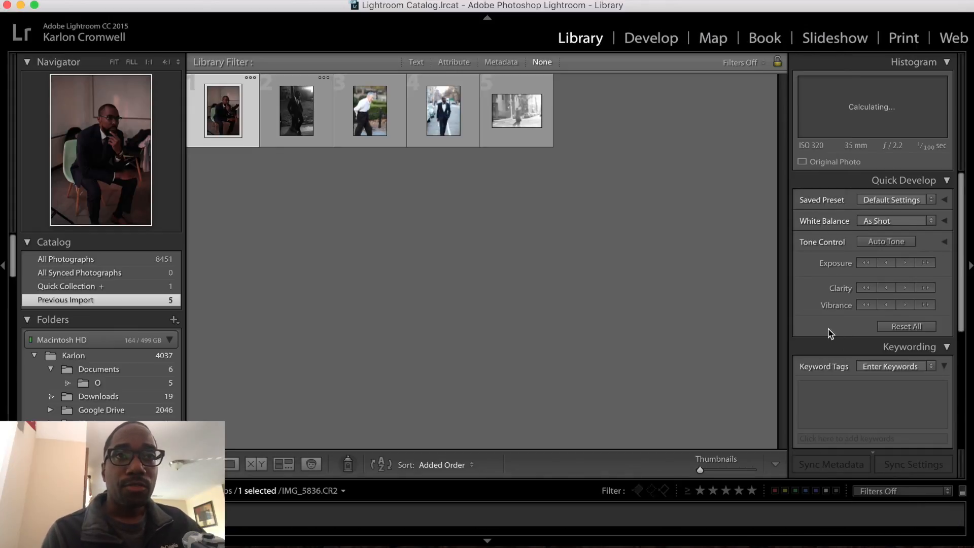
{"action": "double_click", "coordinate": [230, 112]}
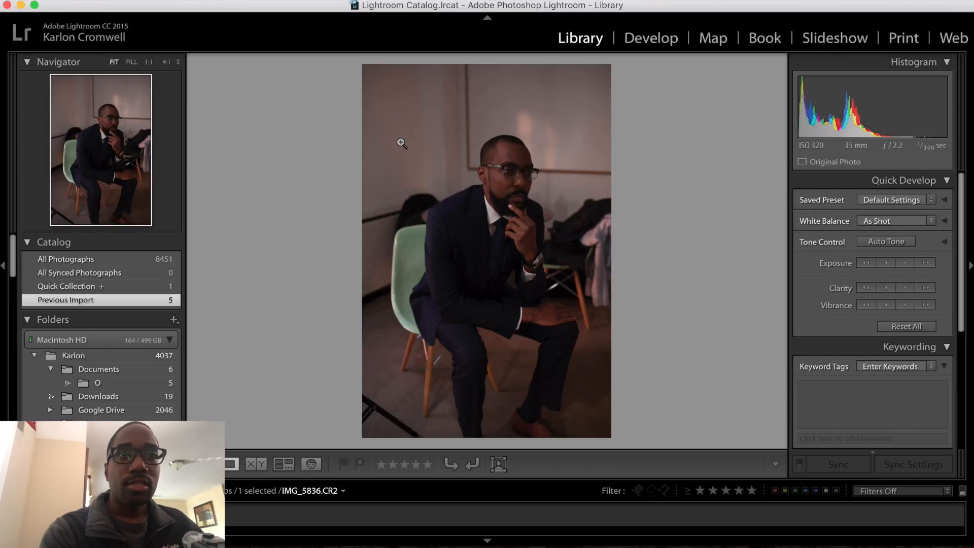
{"action": "left_click", "coordinate": [400, 143]}
{"action": "left_click_drag", "start_coordinate": [573, 165], "coordinate": [284, 160]}
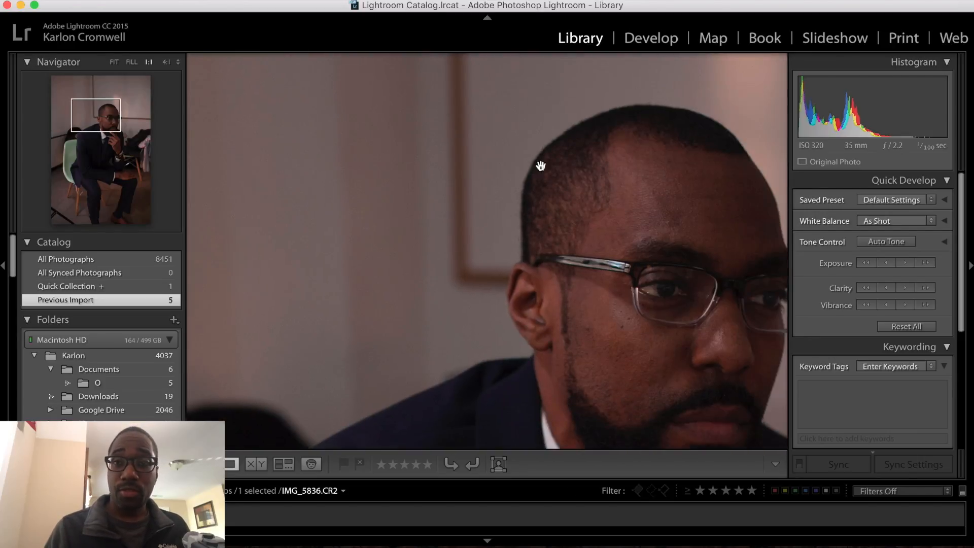
{"action": "left_click_drag", "start_coordinate": [548, 206], "coordinate": [351, 167]}
{"action": "left_click_drag", "start_coordinate": [437, 253], "coordinate": [415, 161]}
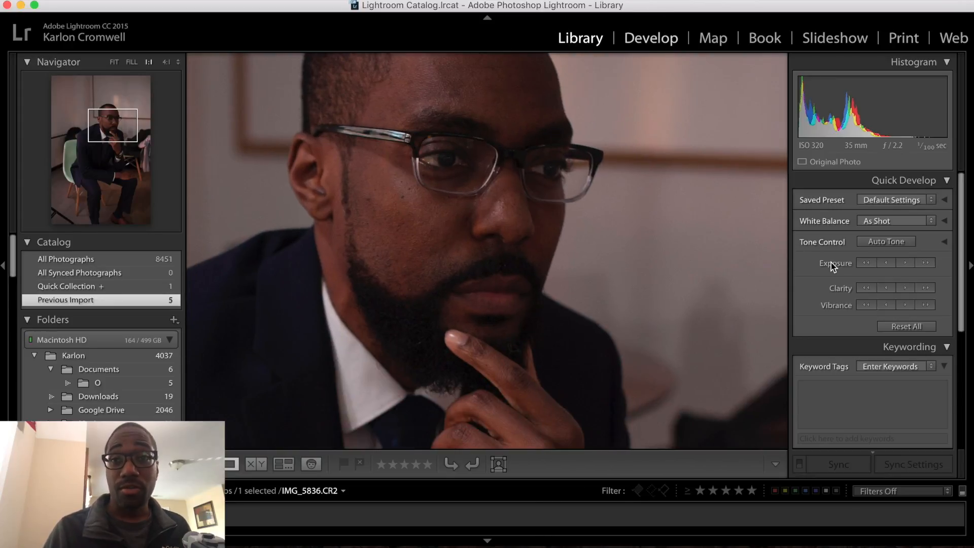
In the Develop module, set the portrait's Exposure to +2.05, Contrast to +25 and Shadows to -67.
{"action": "left_click", "coordinate": [655, 43]}
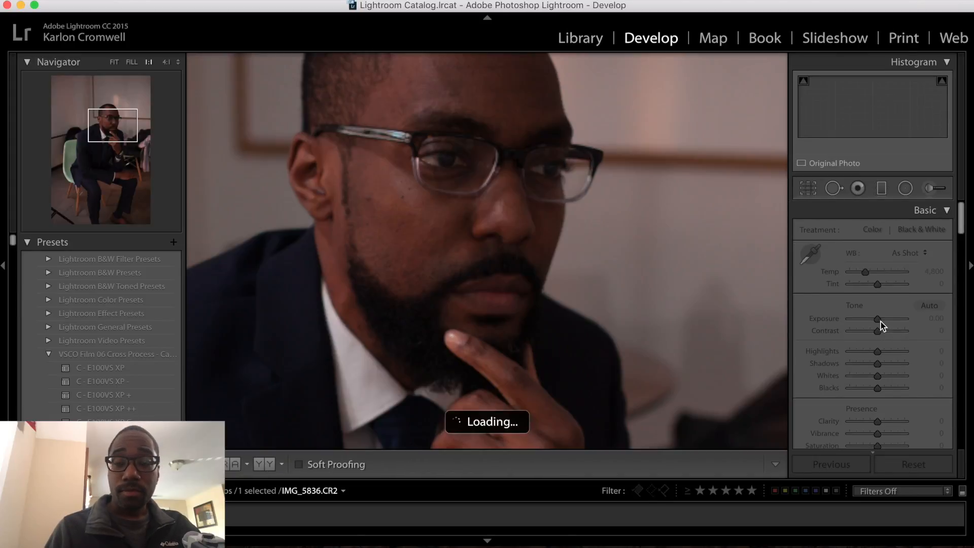
{"action": "left_click_drag", "start_coordinate": [881, 326], "coordinate": [889, 323]}
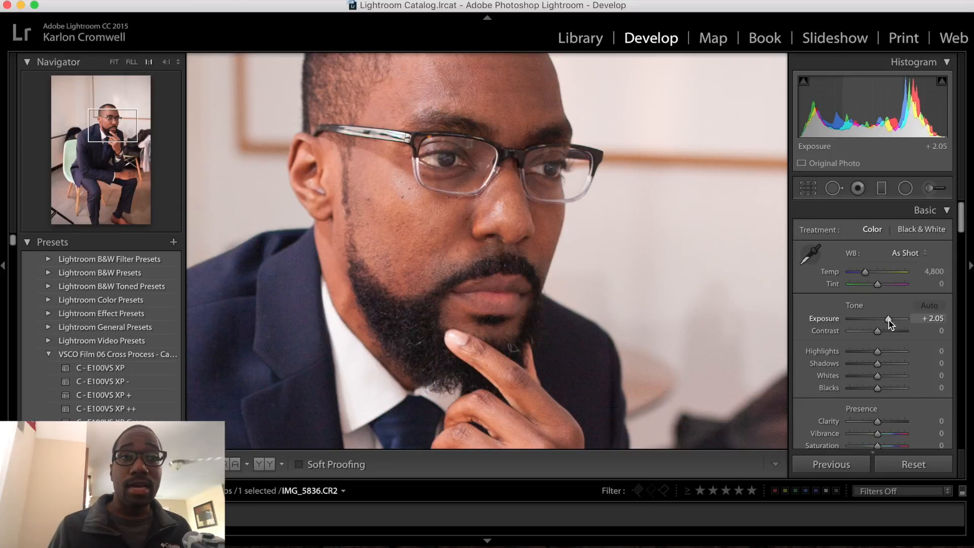
{"action": "left_click_drag", "start_coordinate": [891, 331], "coordinate": [883, 332]}
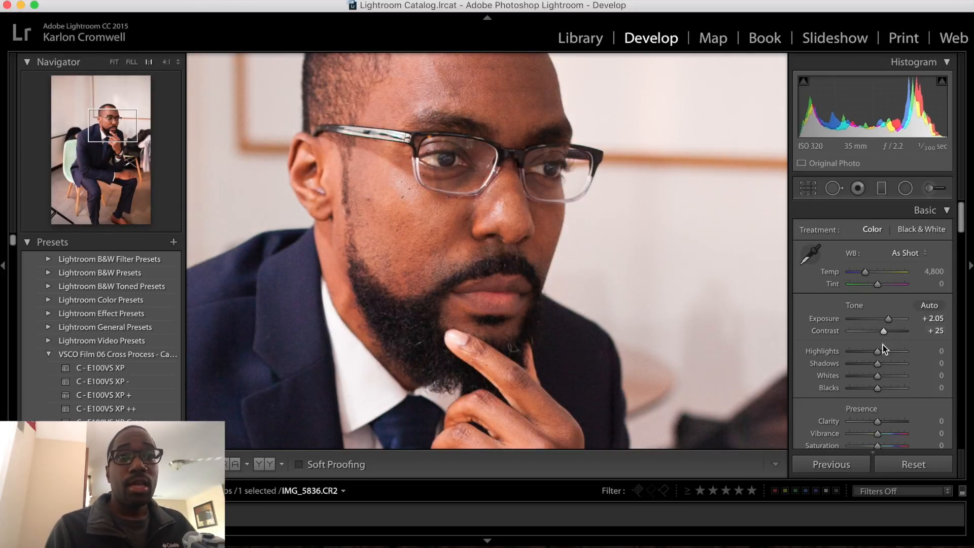
{"action": "left_click", "coordinate": [864, 366]}
{"action": "left_click_drag", "start_coordinate": [863, 366], "coordinate": [860, 366]}
Adjust the portrait's tone curve regions to Lights +10, Darks +39 and Shadows -22.
{"action": "scroll", "coordinate": [859, 366], "scroll_direction": "down", "scroll_amount": 5}
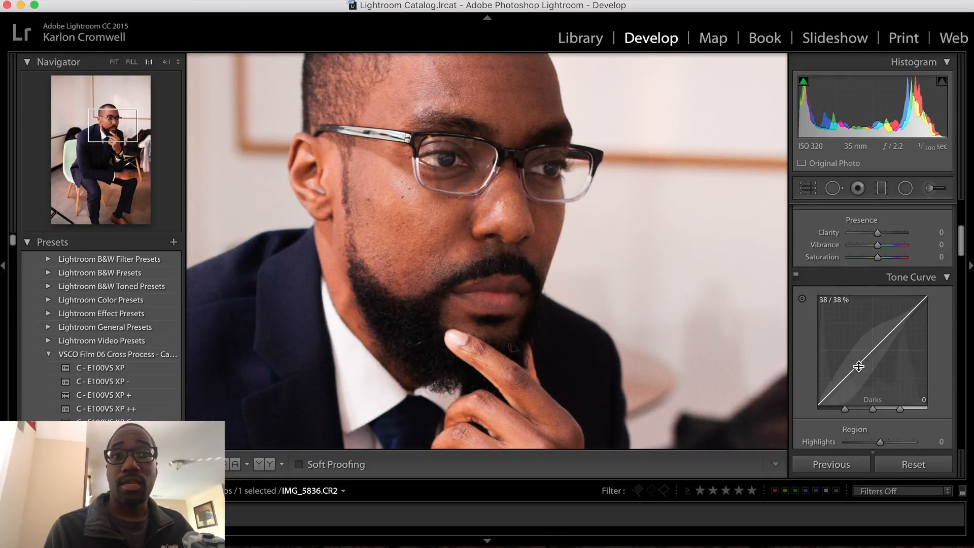
{"action": "scroll", "coordinate": [859, 366], "scroll_direction": "down", "scroll_amount": 3}
{"action": "mouse_move", "coordinate": [883, 333]}
{"action": "left_mouse_down"}
{"action": "mouse_move", "coordinate": [862, 358]}
{"action": "mouse_move", "coordinate": [897, 342]}
{"action": "left_mouse_up"}
Heal the blemish on the cheek beside the sideburn with a size 24 Spot Removal brush and leave the tool.
{"action": "left_click_drag", "start_coordinate": [610, 267], "coordinate": [607, 371]}
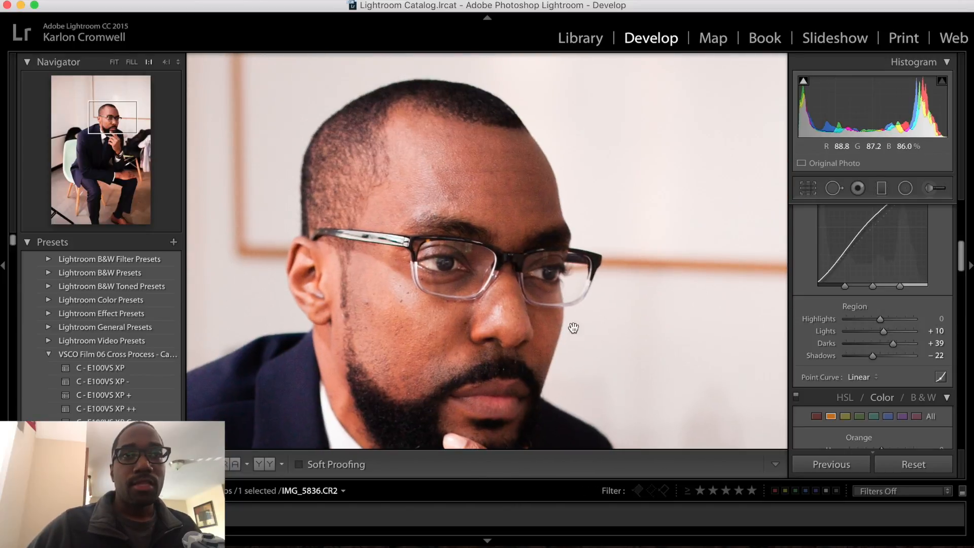
{"action": "key", "text": "super+equal"}
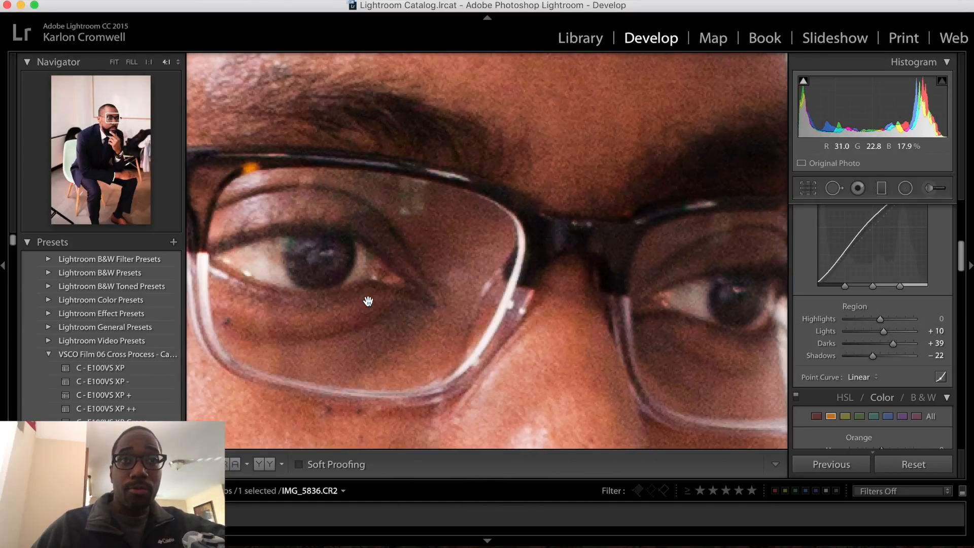
{"action": "left_click_drag", "start_coordinate": [369, 301], "coordinate": [596, 178]}
{"action": "left_click_drag", "start_coordinate": [510, 296], "coordinate": [694, 252]}
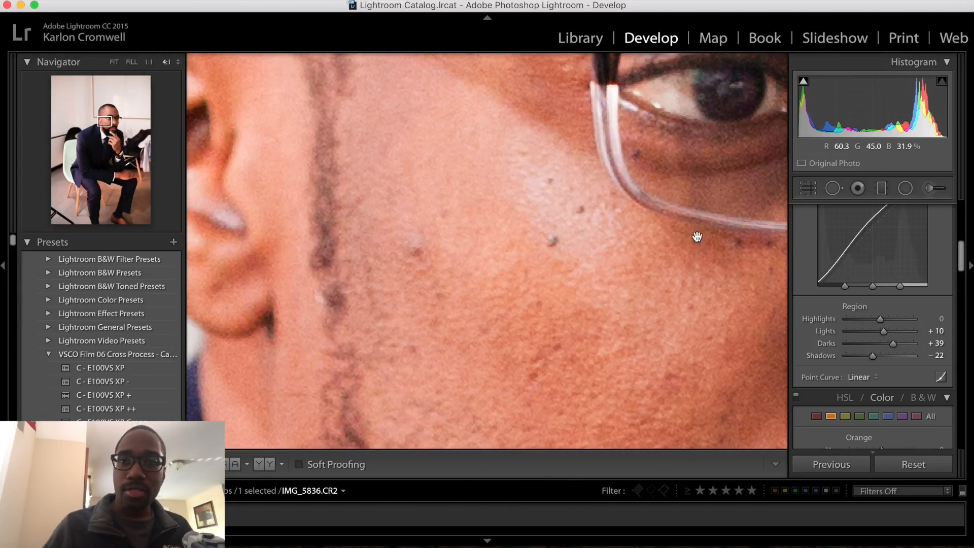
{"action": "left_click", "coordinate": [831, 188]}
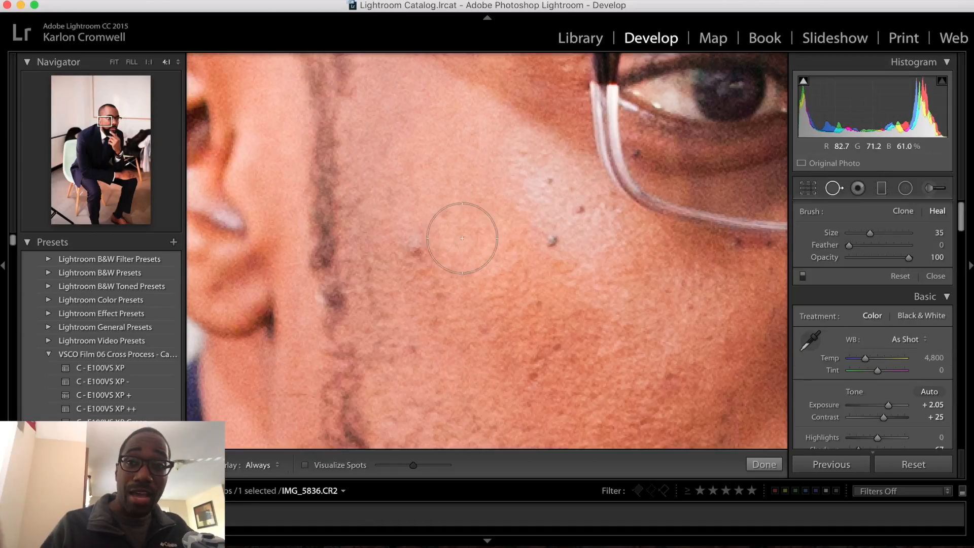
{"action": "left_click", "coordinate": [419, 248]}
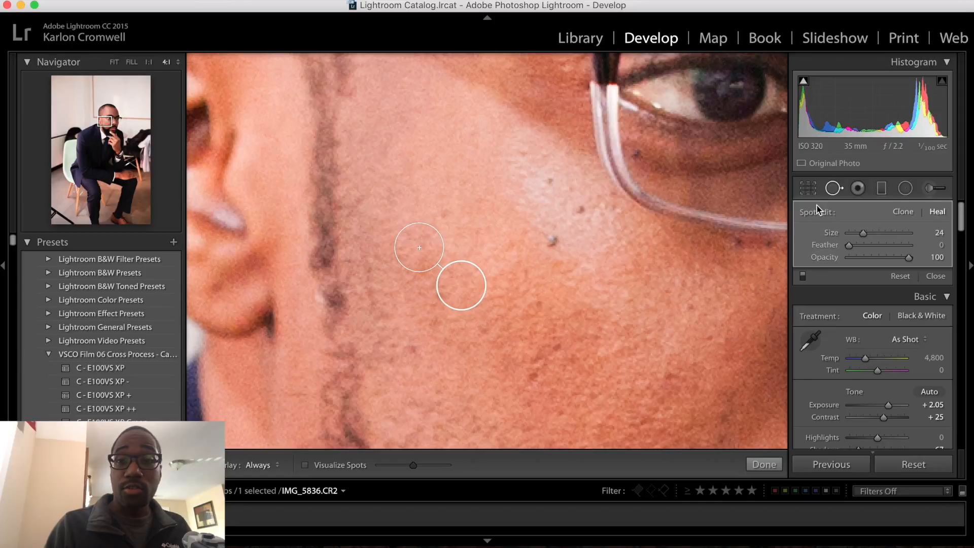
{"action": "left_click", "coordinate": [833, 188]}
Set the portrait's sharpening to Amount 67, Radius 1.6 and Detail 42.
{"action": "left_click_drag", "start_coordinate": [583, 265], "coordinate": [411, 128]}
{"action": "left_click_drag", "start_coordinate": [574, 210], "coordinate": [130, 326]}
{"action": "left_click_drag", "start_coordinate": [389, 319], "coordinate": [347, 432]}
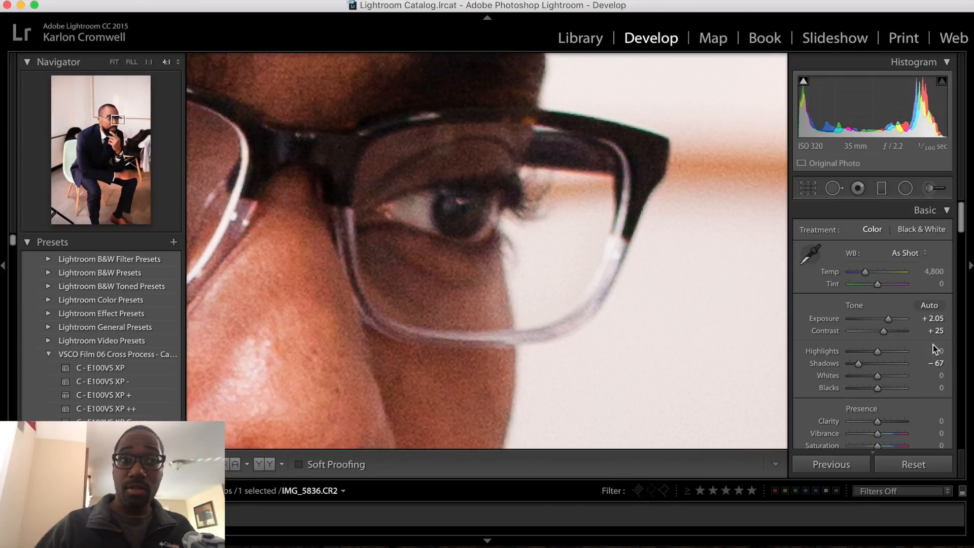
{"action": "scroll", "coordinate": [885, 375], "scroll_direction": "down", "scroll_amount": 10}
{"action": "scroll", "coordinate": [887, 377], "scroll_direction": "down", "scroll_amount": 10}
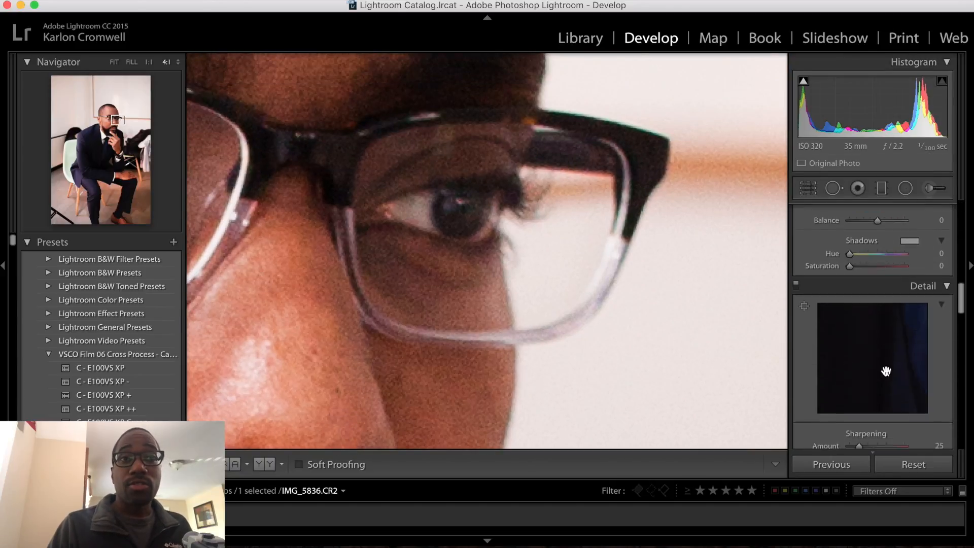
{"action": "left_click_drag", "start_coordinate": [881, 391], "coordinate": [875, 392]}
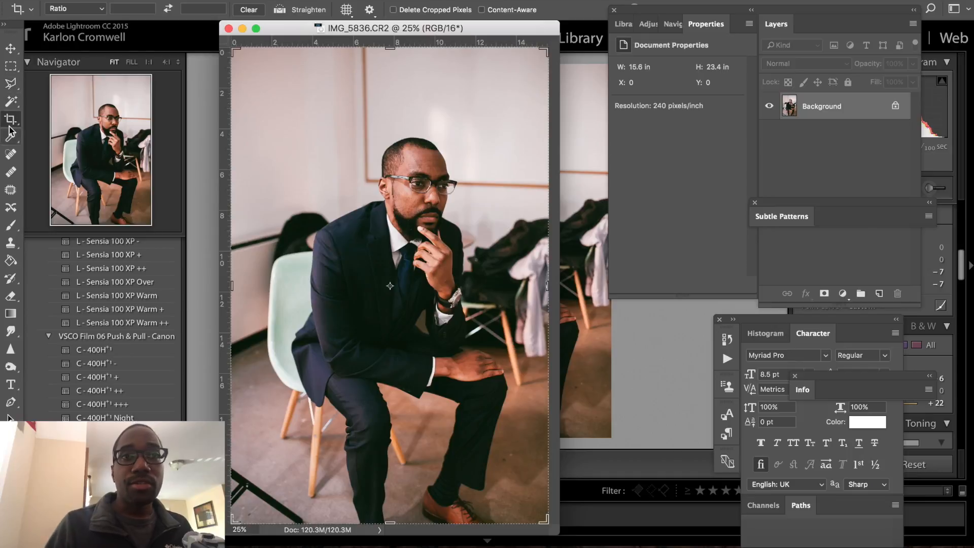
In Photoshop, cover part of the black tripod leg in the photo's lower-left corner with floor using Content-Aware Move in Extend mode.
{"action": "left_click", "coordinate": [11, 207]}
{"action": "mouse_move", "coordinate": [239, 434]}
{"action": "left_mouse_down"}
{"action": "mouse_move", "coordinate": [274, 444]}
{"action": "mouse_move", "coordinate": [308, 509]}
{"action": "mouse_move", "coordinate": [271, 490]}
{"action": "mouse_move", "coordinate": [238, 434]}
{"action": "left_mouse_up"}
{"action": "left_click_drag", "start_coordinate": [249, 450], "coordinate": [249, 475]}
{"action": "left_click_drag", "start_coordinate": [306, 461], "coordinate": [309, 458]}
{"action": "key", "text": "Return"}
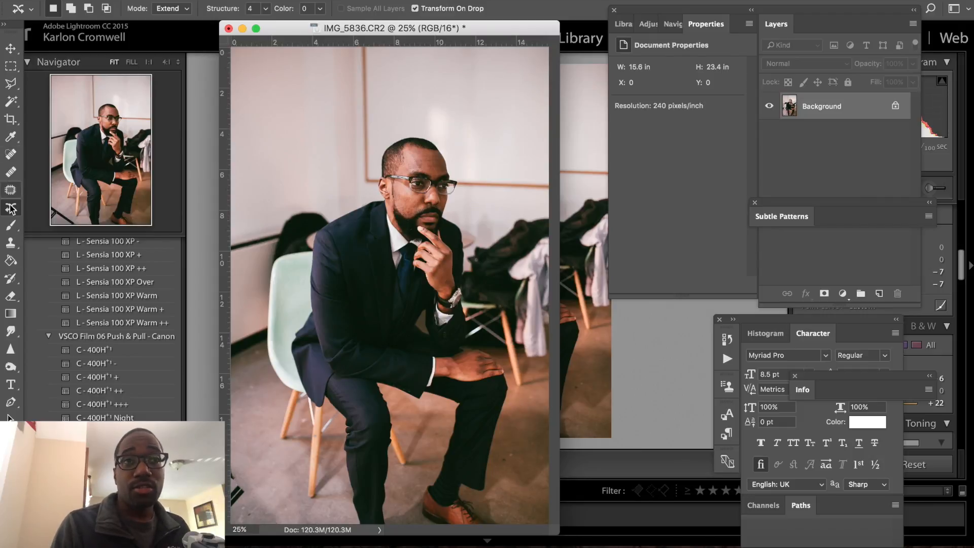
Cover the remaining piece of the tripod leg at the photo's edge with extended floor texture and clear the selection.
{"action": "mouse_move", "coordinate": [246, 462]}
{"action": "left_mouse_down"}
{"action": "mouse_move", "coordinate": [279, 515]}
{"action": "mouse_move", "coordinate": [256, 505]}
{"action": "mouse_move", "coordinate": [246, 465]}
{"action": "left_mouse_up"}
{"action": "left_click_drag", "start_coordinate": [256, 478], "coordinate": [242, 486]}
{"action": "left_click_drag", "start_coordinate": [232, 524], "coordinate": [221, 537]}
{"action": "left_click_drag", "start_coordinate": [268, 471], "coordinate": [279, 458]}
{"action": "key", "text": "Return"}
{"action": "key", "text": "super+d"}
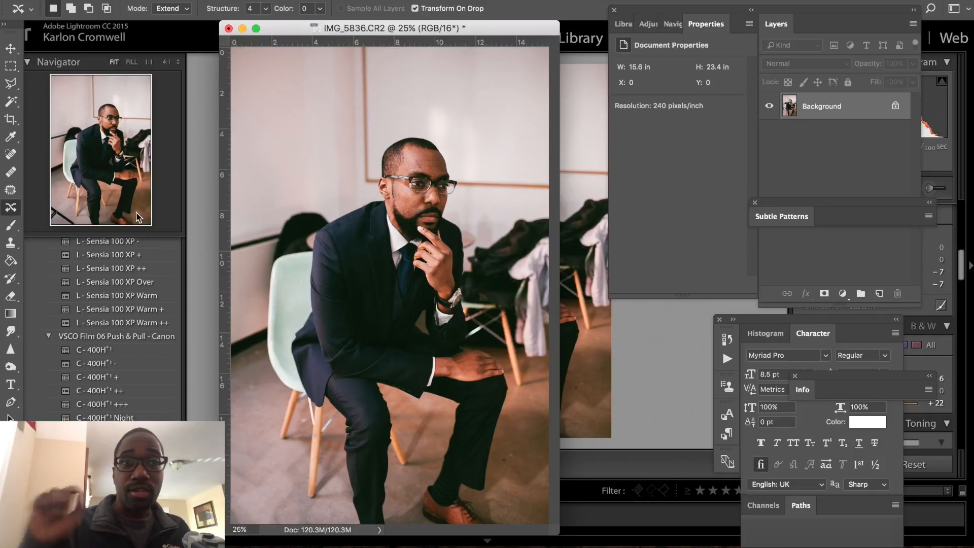
Touch up the patched floor with a larger Clone Stamp brush and switch back to Lightroom.
{"action": "right_click", "coordinate": [17, 245]}
{"action": "left_click", "coordinate": [60, 236]}
{"action": "key", "text": "]"}
{"action": "left_click", "coordinate": [272, 513]}
{"action": "left_click", "coordinate": [588, 195]}
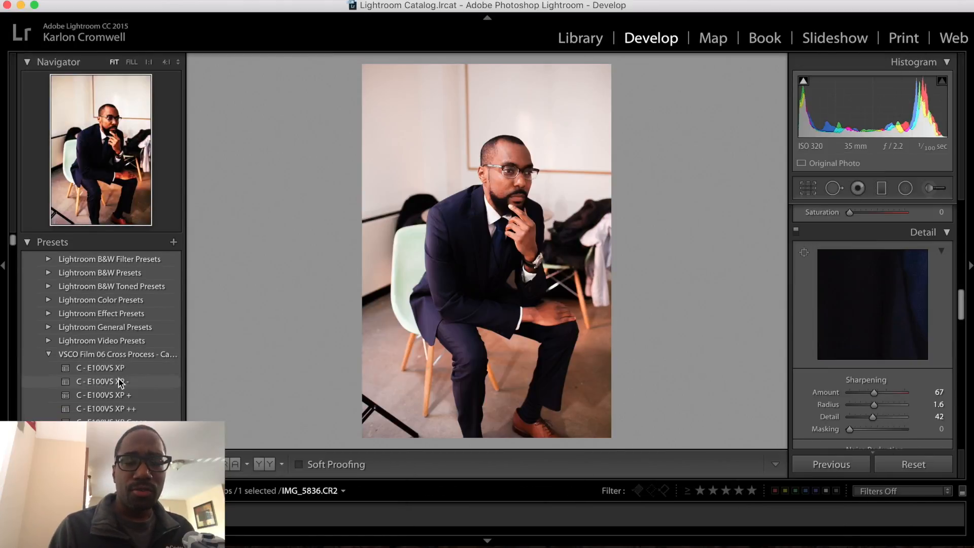
Try the C - Provia 400X XP Over preset on the portrait, then undo it.
{"action": "scroll", "coordinate": [120, 383], "scroll_direction": "down", "scroll_amount": 4}
{"action": "scroll", "coordinate": [119, 383], "scroll_direction": "down", "scroll_amount": 6}
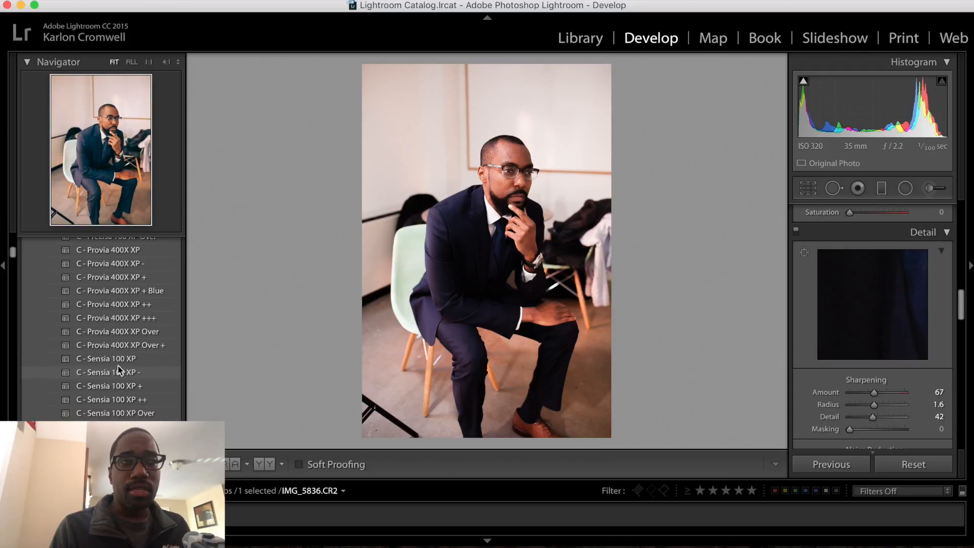
{"action": "left_click", "coordinate": [114, 335]}
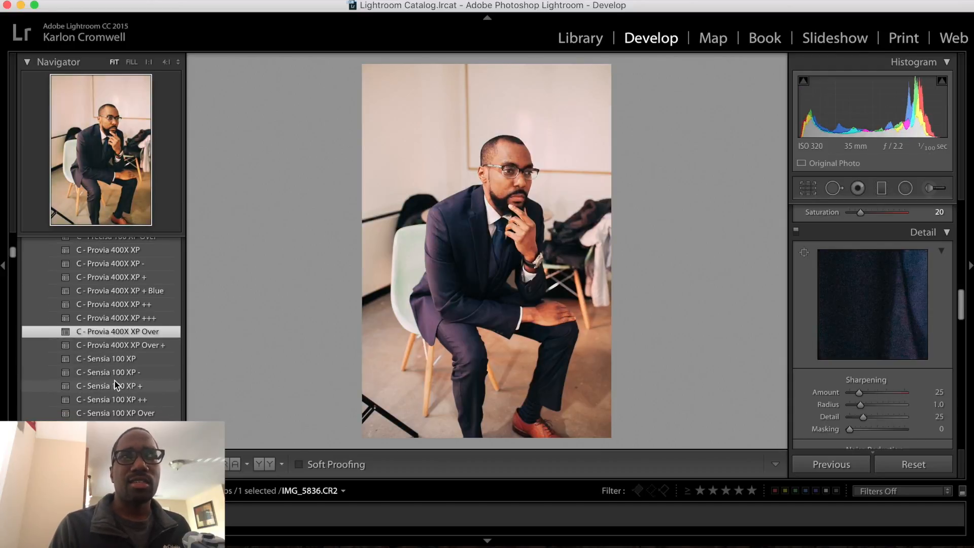
{"action": "key", "text": "super+z"}
Apply the C - 400H+1 preset from the VSCO Film 06 Push & Pull - Canon group to the portrait.
{"action": "scroll", "coordinate": [115, 386], "scroll_direction": "down", "scroll_amount": 3}
{"action": "scroll", "coordinate": [116, 385], "scroll_direction": "down", "scroll_amount": 5}
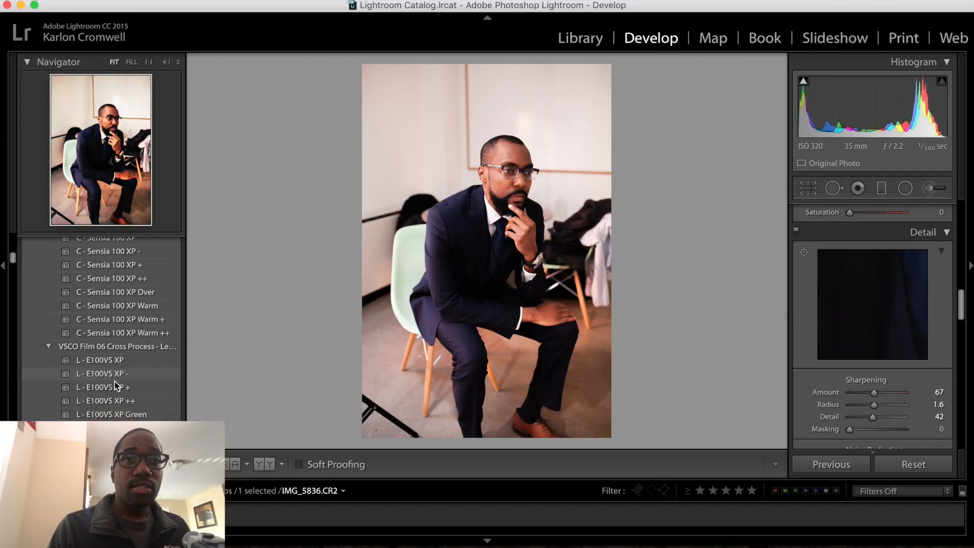
{"action": "scroll", "coordinate": [117, 386], "scroll_direction": "down", "scroll_amount": 1}
{"action": "scroll", "coordinate": [117, 387], "scroll_direction": "up", "scroll_amount": 1}
{"action": "scroll", "coordinate": [116, 386], "scroll_direction": "down", "scroll_amount": 12}
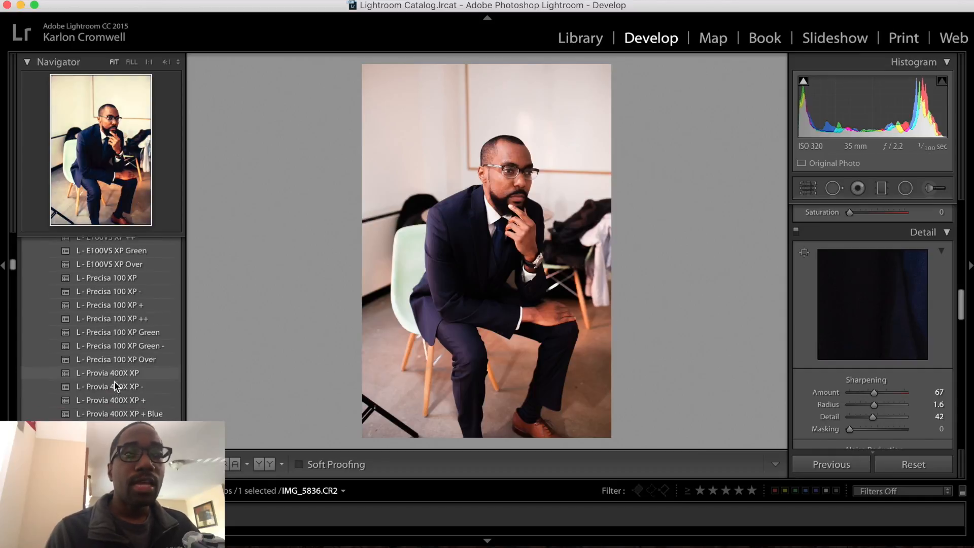
{"action": "scroll", "coordinate": [116, 386], "scroll_direction": "down", "scroll_amount": 3}
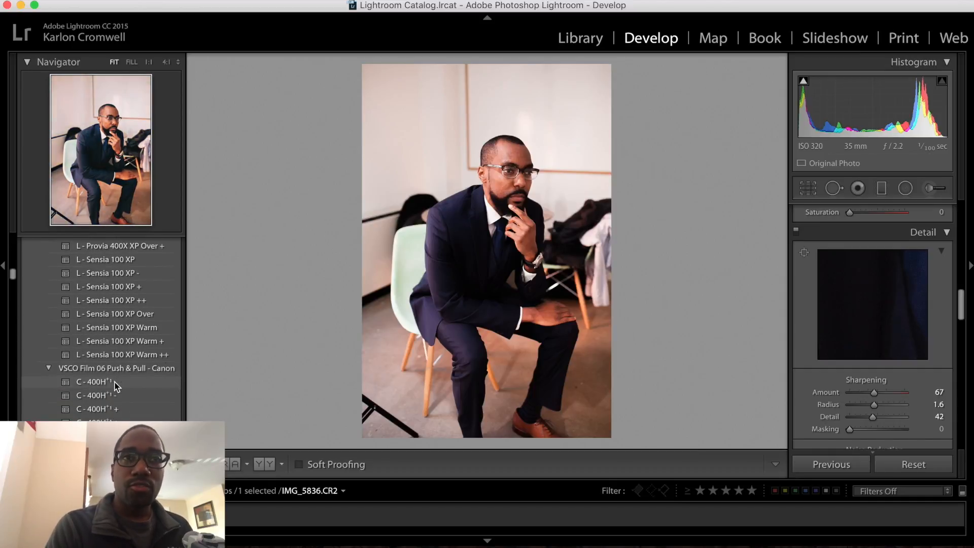
{"action": "left_click", "coordinate": [116, 382]}
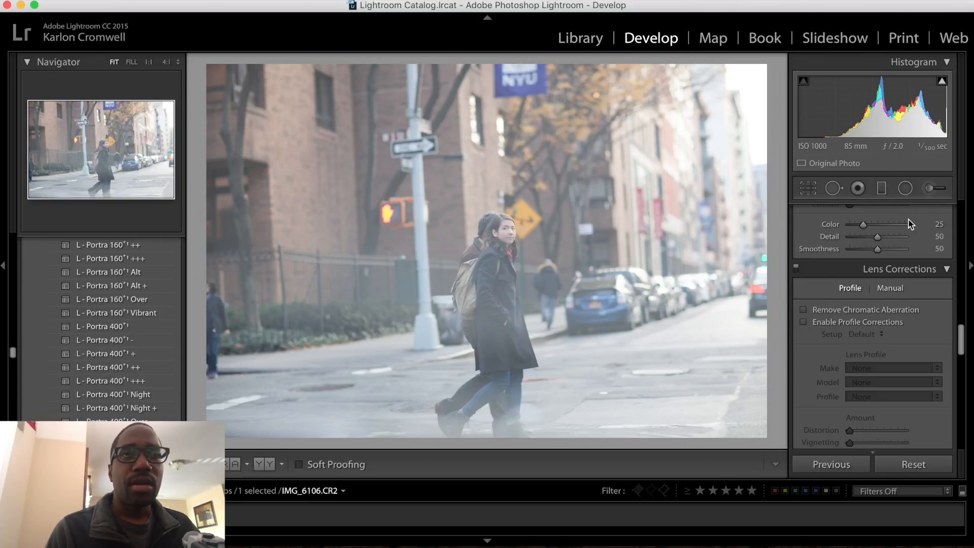
Set Exposure to -0.75, Contrast to +88 and Blacks to -81 on the street photo IMG_6106.CR2.
{"action": "scroll", "coordinate": [890, 245], "scroll_direction": "up", "scroll_amount": 15}
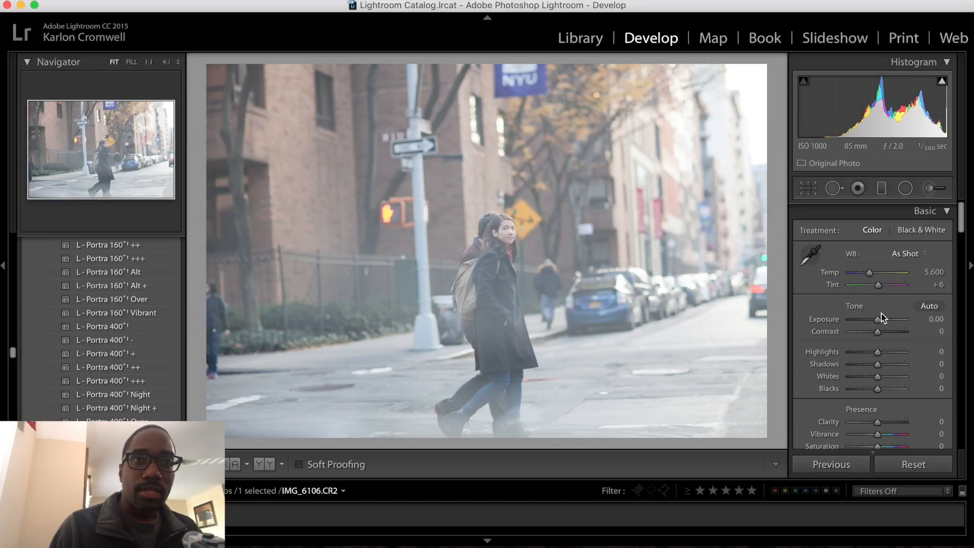
{"action": "mouse_move", "coordinate": [885, 329]}
{"action": "left_mouse_down"}
{"action": "mouse_move", "coordinate": [903, 331]}
{"action": "mouse_move", "coordinate": [868, 325]}
{"action": "left_mouse_up"}
{"action": "left_click_drag", "start_coordinate": [877, 388], "coordinate": [854, 388]}
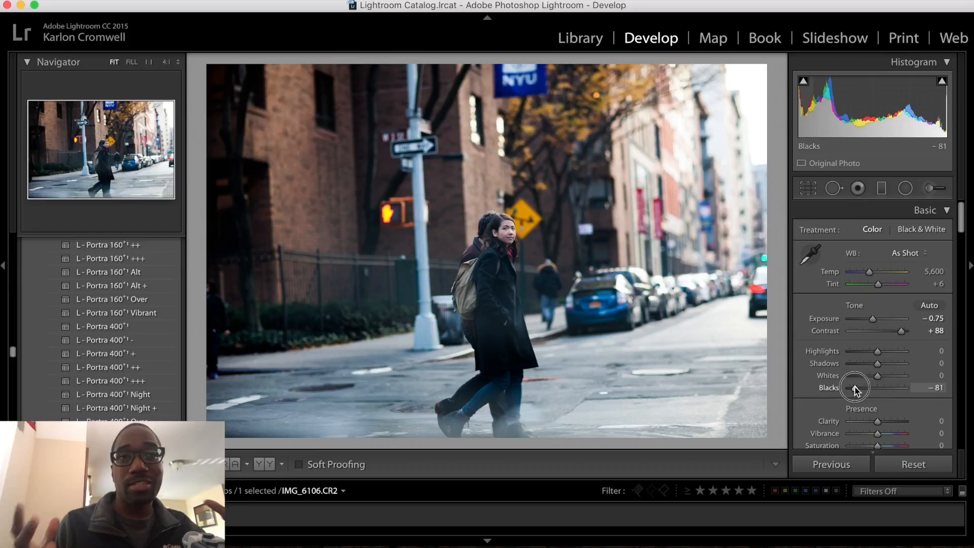
Straighten the street photo by 0.67 degrees and crop it tighter around the crossing pedestrians.
{"action": "left_click", "coordinate": [809, 187]}
{"action": "left_click_drag", "start_coordinate": [766, 67], "coordinate": [766, 90]}
{"action": "left_click_drag", "start_coordinate": [216, 421], "coordinate": [246, 413]}
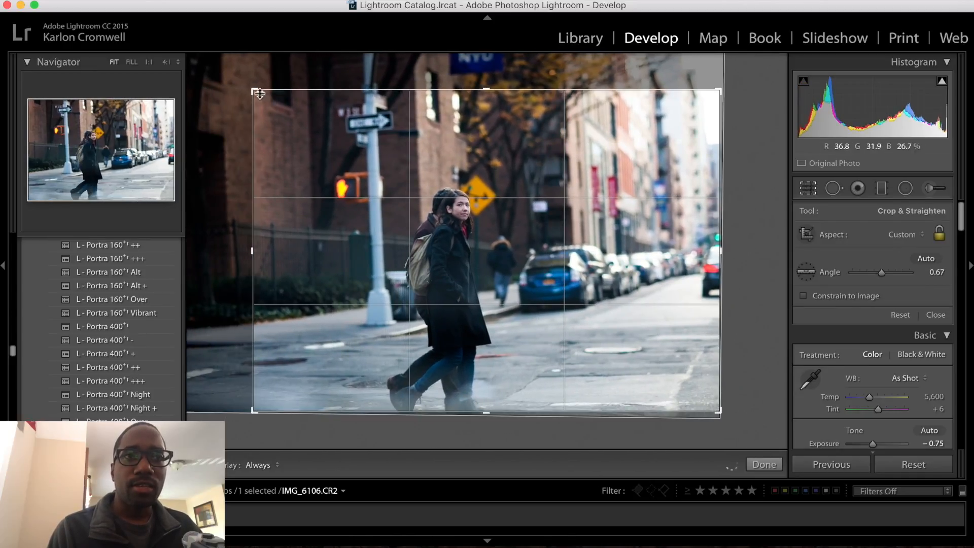
{"action": "left_click_drag", "start_coordinate": [254, 88], "coordinate": [245, 92]}
{"action": "key", "text": "Return"}
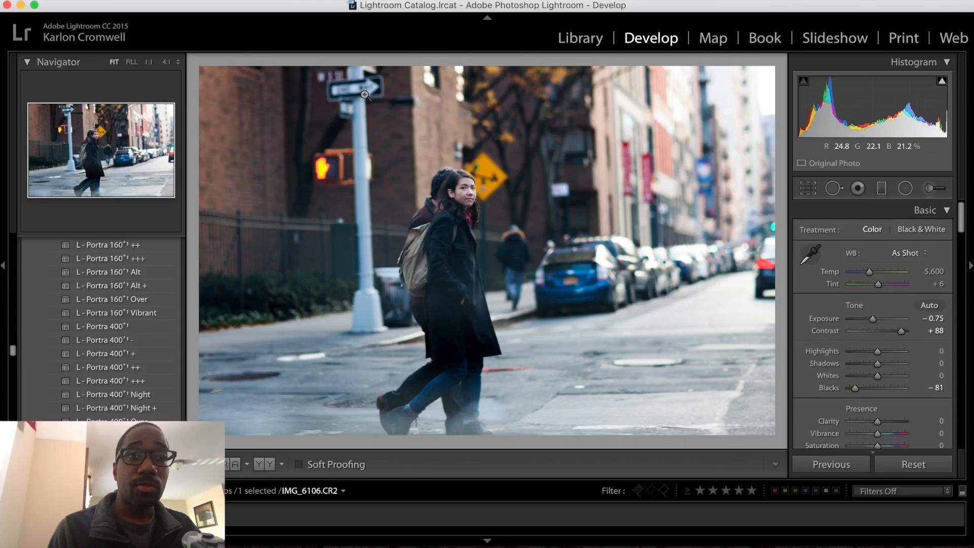
Apply the L - Provia 400X+1 Night preset to the cropped street photo.
{"action": "scroll", "coordinate": [117, 353], "scroll_direction": "down", "scroll_amount": 5}
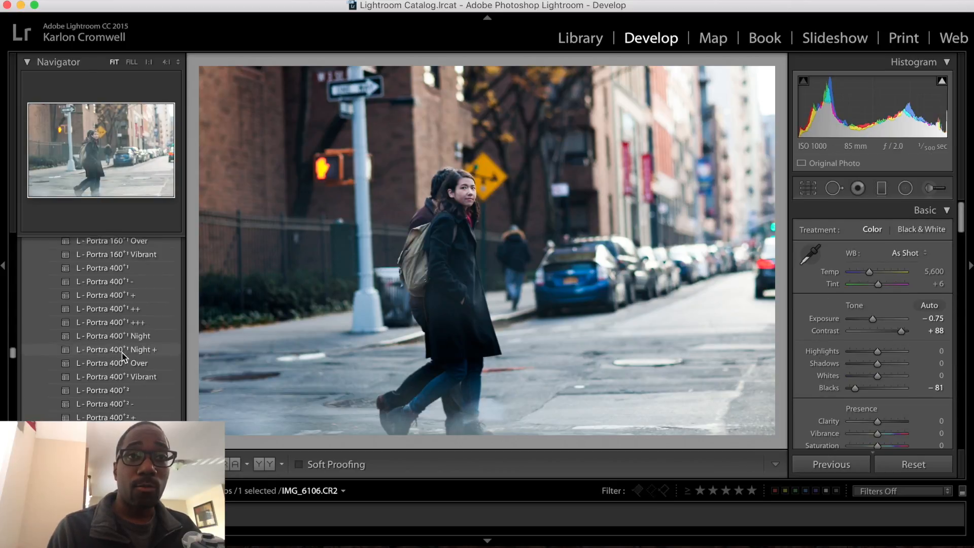
{"action": "scroll", "coordinate": [121, 356], "scroll_direction": "down", "scroll_amount": 6}
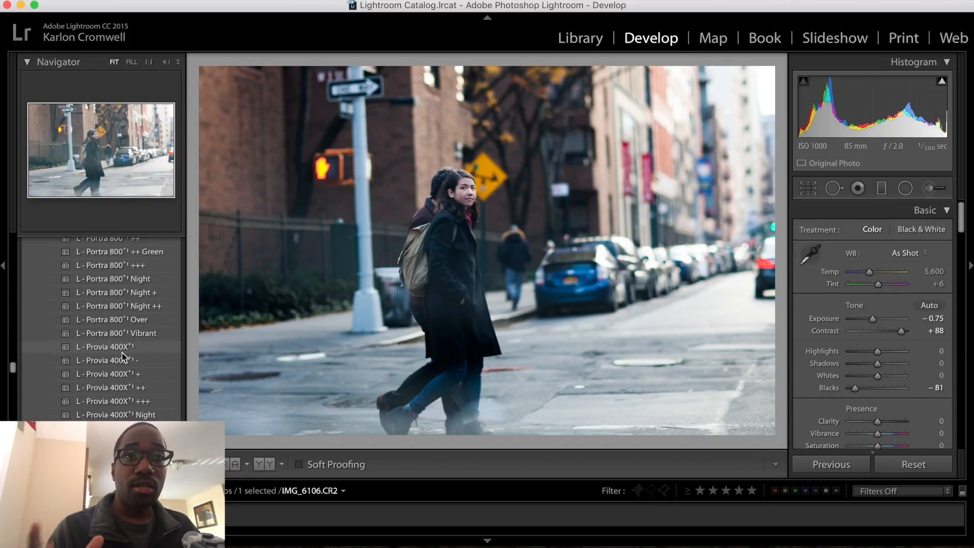
{"action": "scroll", "coordinate": [122, 357], "scroll_direction": "down", "scroll_amount": 4}
{"action": "scroll", "coordinate": [122, 357], "scroll_direction": "up", "scroll_amount": 2}
{"action": "scroll", "coordinate": [122, 356], "scroll_direction": "down", "scroll_amount": 5}
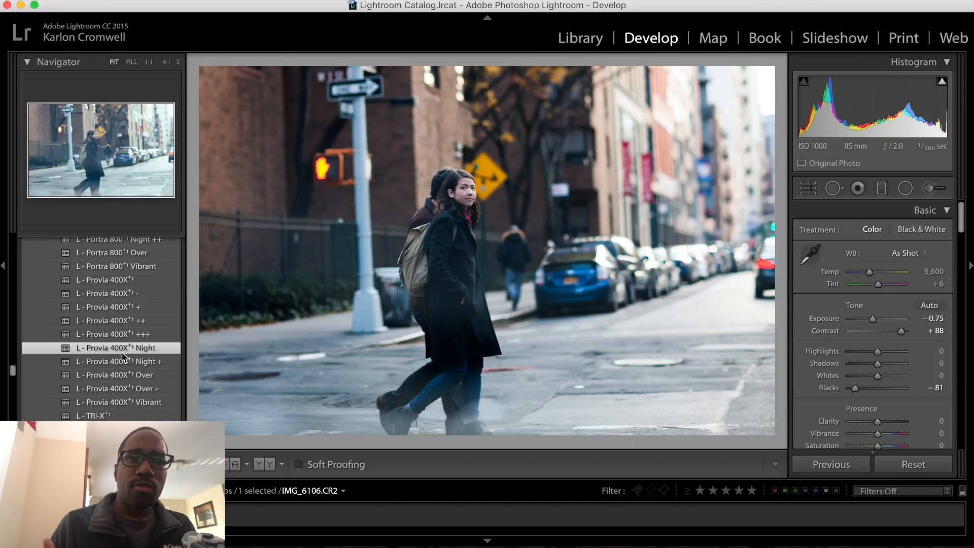
{"action": "left_click", "coordinate": [122, 349]}
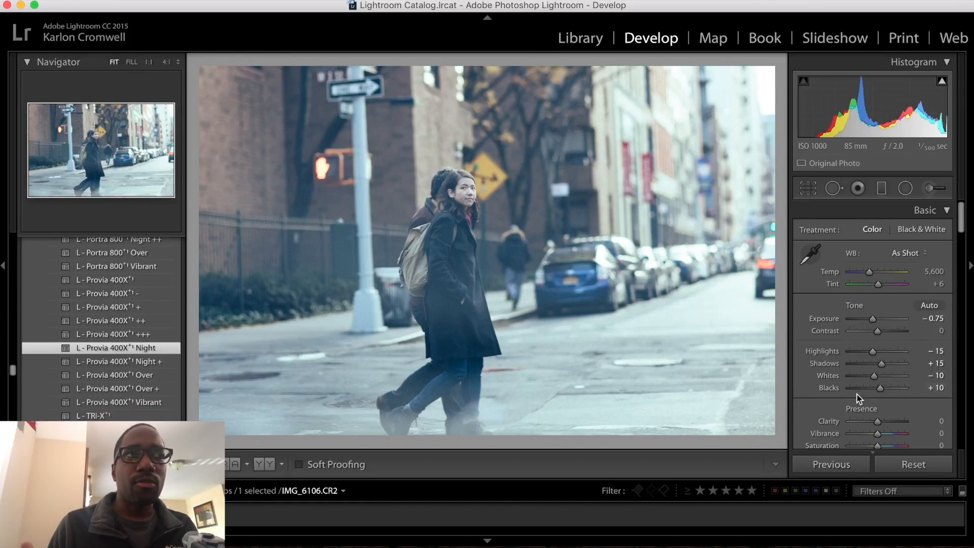
Refine the street photo with Blacks -79, Tint -33, Exposure -0.95 and Contrast +12.
{"action": "left_click_drag", "start_coordinate": [859, 388], "coordinate": [855, 388]}
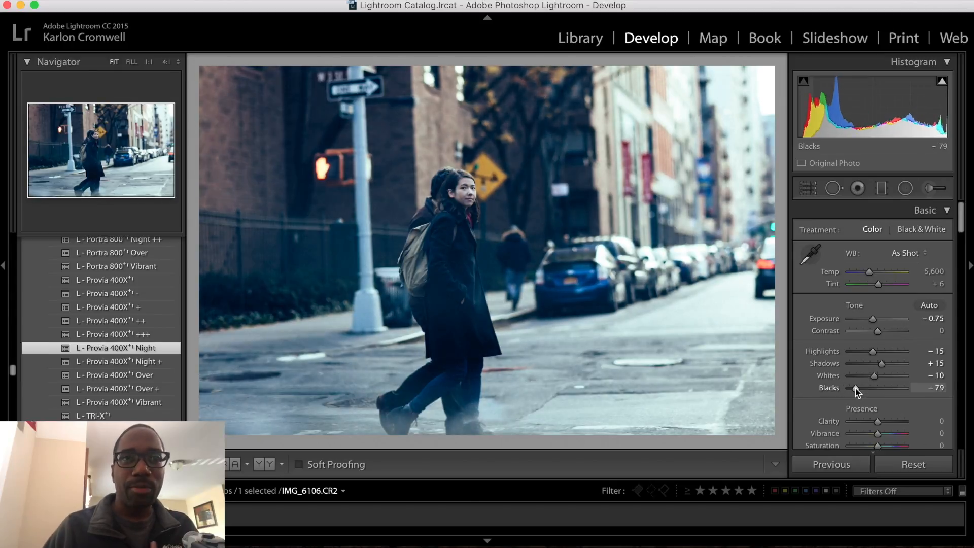
{"action": "left_click_drag", "start_coordinate": [872, 288], "coordinate": [883, 336]}
{"action": "scroll", "coordinate": [884, 332], "scroll_direction": "down", "scroll_amount": 10}
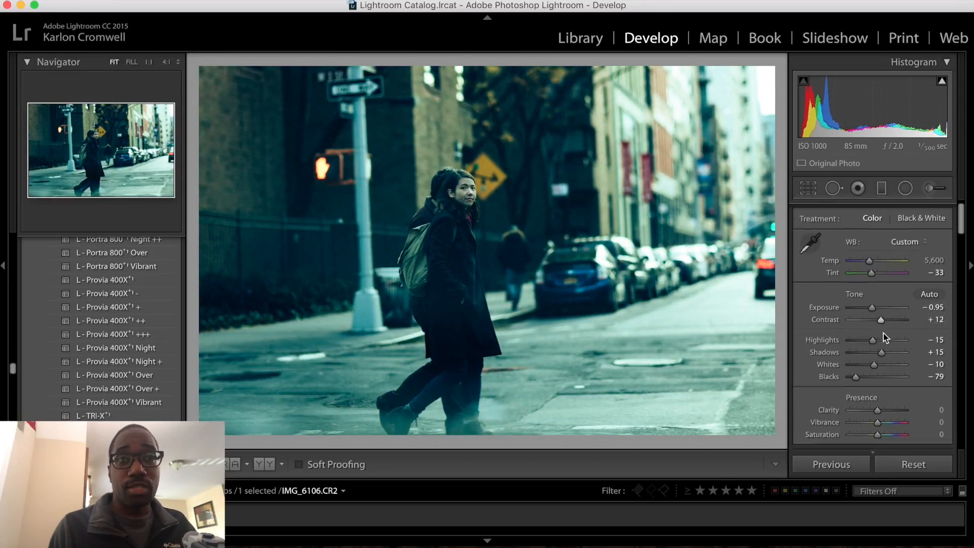
Set the green Hue to -52 and the white balance Temp to 7,114 on the street photo.
{"action": "scroll", "coordinate": [884, 333], "scroll_direction": "down", "scroll_amount": 5}
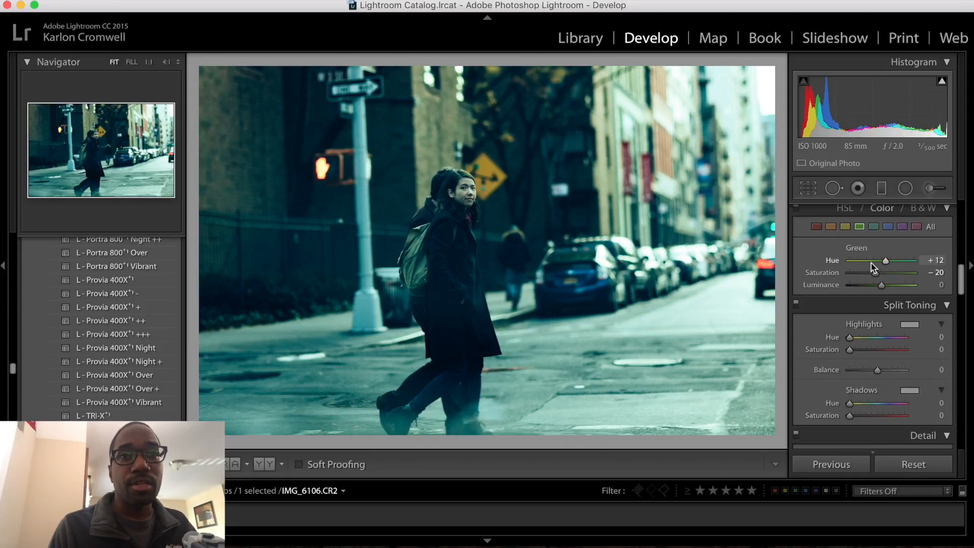
{"action": "mouse_move", "coordinate": [880, 263]}
{"action": "left_mouse_down"}
{"action": "mouse_move", "coordinate": [871, 262]}
{"action": "mouse_move", "coordinate": [892, 263]}
{"action": "mouse_move", "coordinate": [863, 264]}
{"action": "left_mouse_up"}
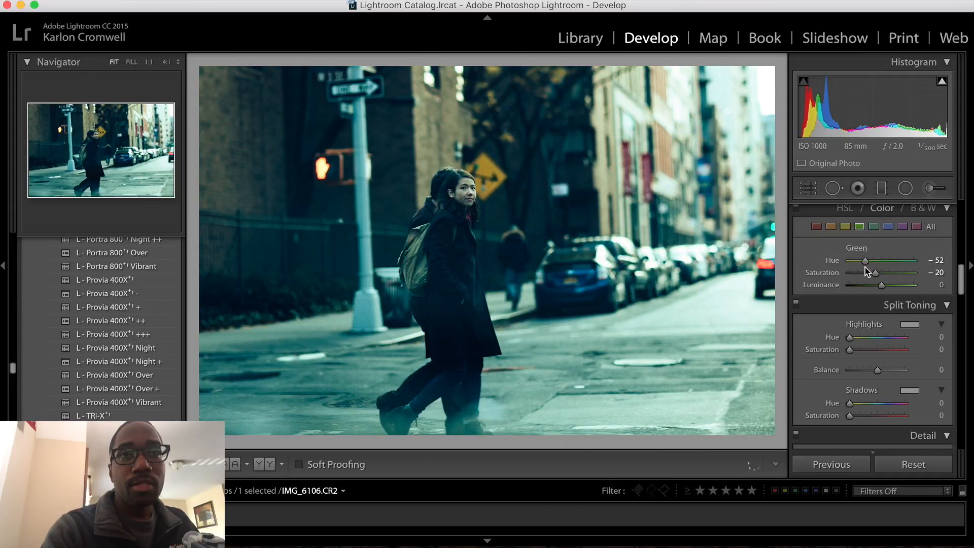
{"action": "scroll", "coordinate": [868, 269], "scroll_direction": "up", "scroll_amount": 5}
{"action": "scroll", "coordinate": [867, 271], "scroll_direction": "up", "scroll_amount": 3}
{"action": "left_click_drag", "start_coordinate": [870, 274], "coordinate": [877, 269]}
Set the orange Hue to -12, the yellow Hue to -18 and the yellow Saturation to +28.
{"action": "scroll", "coordinate": [876, 263], "scroll_direction": "down", "scroll_amount": 10}
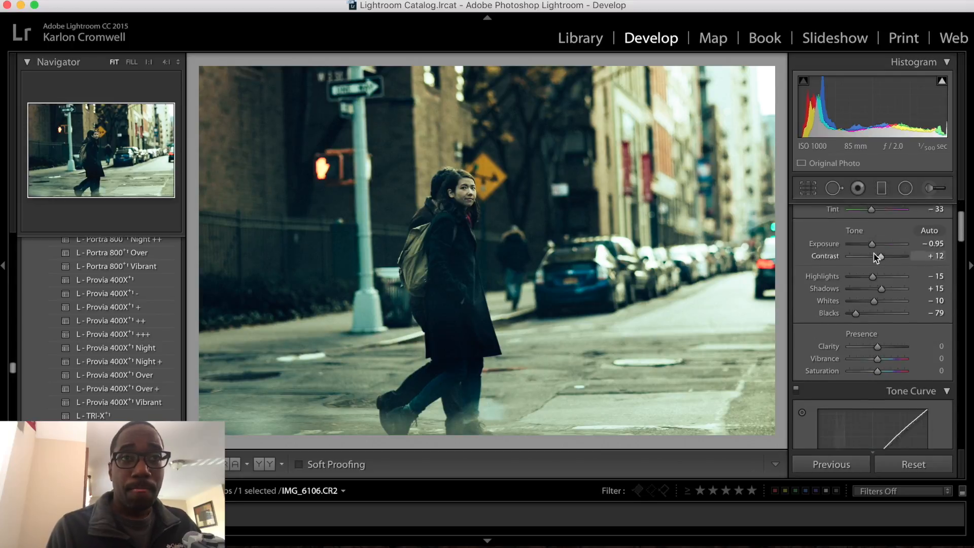
{"action": "scroll", "coordinate": [872, 256], "scroll_direction": "up", "scroll_amount": 6}
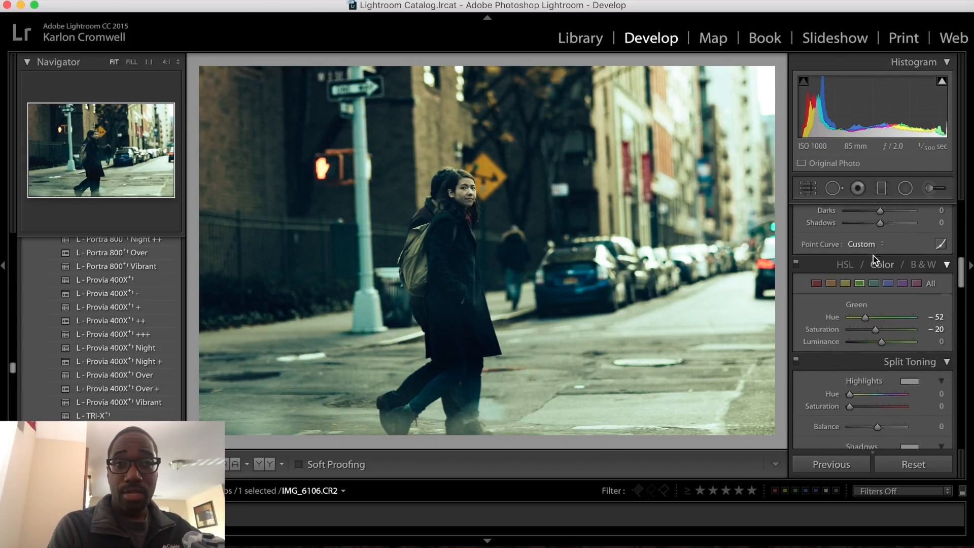
{"action": "left_click", "coordinate": [832, 287]}
{"action": "left_click_drag", "start_coordinate": [883, 324], "coordinate": [876, 327]}
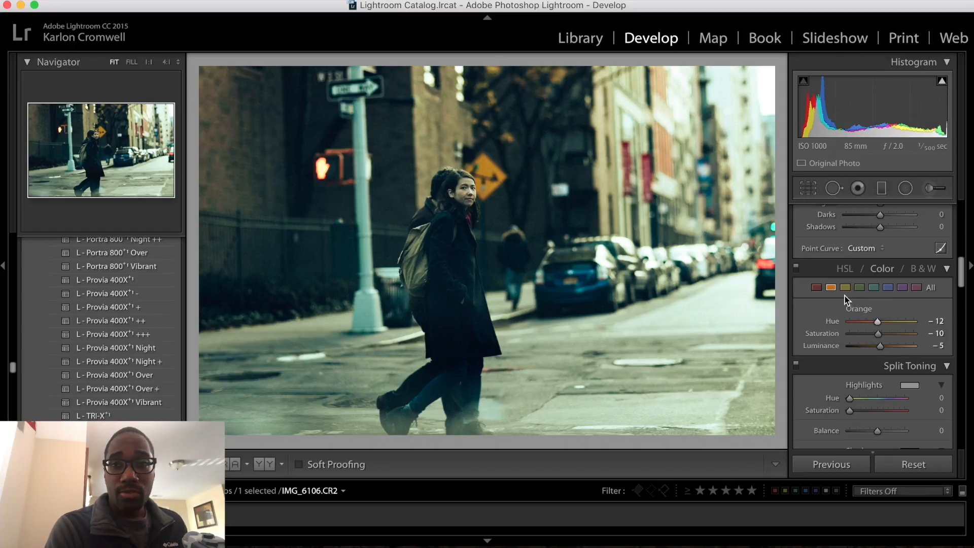
{"action": "left_click", "coordinate": [845, 288]}
{"action": "left_click_drag", "start_coordinate": [882, 320], "coordinate": [893, 337]}
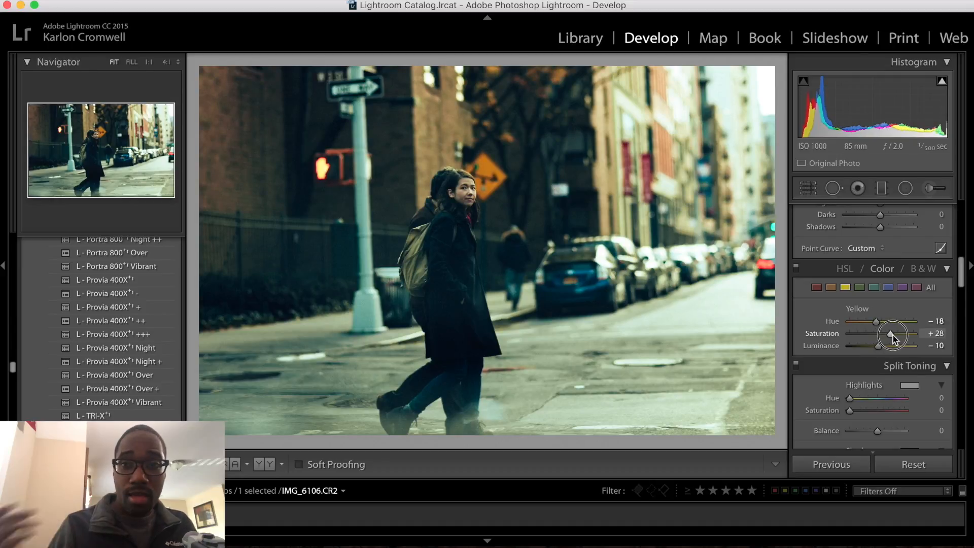
Sharpen the street photo with Amount 60, Radius 1.6 and Detail 44.
{"action": "scroll", "coordinate": [892, 331], "scroll_direction": "up", "scroll_amount": 5}
{"action": "scroll", "coordinate": [896, 283], "scroll_direction": "down", "scroll_amount": 10}
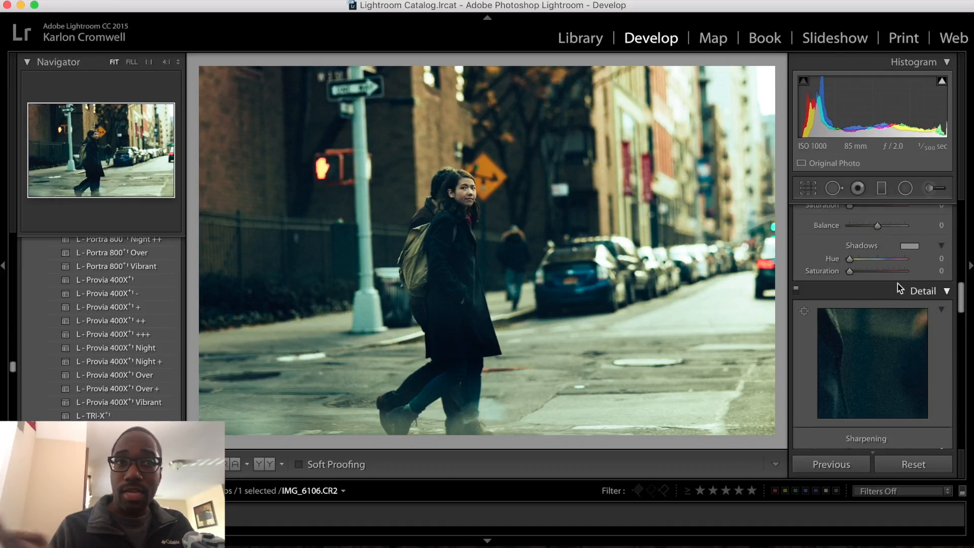
{"action": "mouse_move", "coordinate": [860, 295]}
{"action": "left_mouse_down"}
{"action": "mouse_move", "coordinate": [874, 295]}
{"action": "mouse_move", "coordinate": [874, 307]}
{"action": "left_mouse_up"}
{"action": "scroll", "coordinate": [877, 370], "scroll_direction": "down", "scroll_amount": 3}
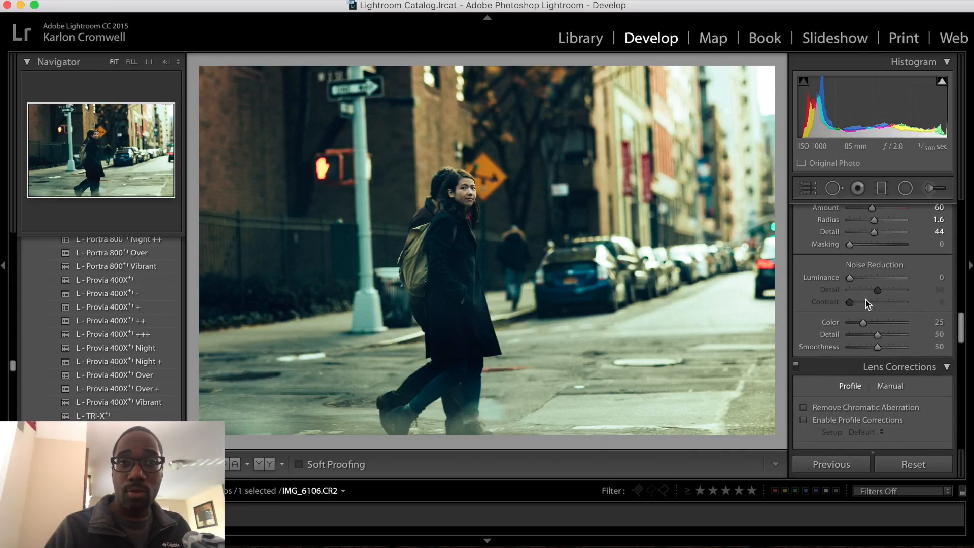
Lower the grain amount on the street photo.
{"action": "scroll", "coordinate": [865, 343], "scroll_direction": "down", "scroll_amount": 10}
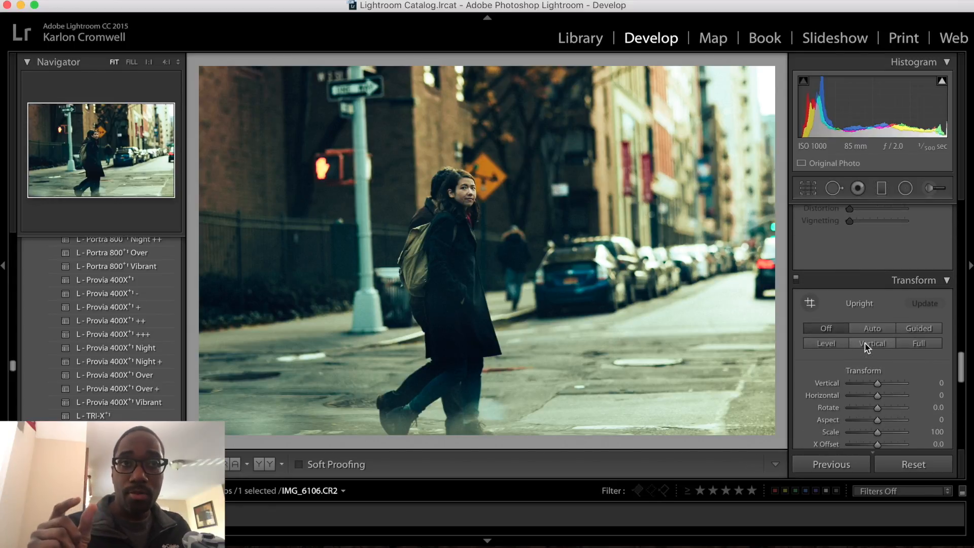
{"action": "scroll", "coordinate": [865, 345], "scroll_direction": "down", "scroll_amount": 5}
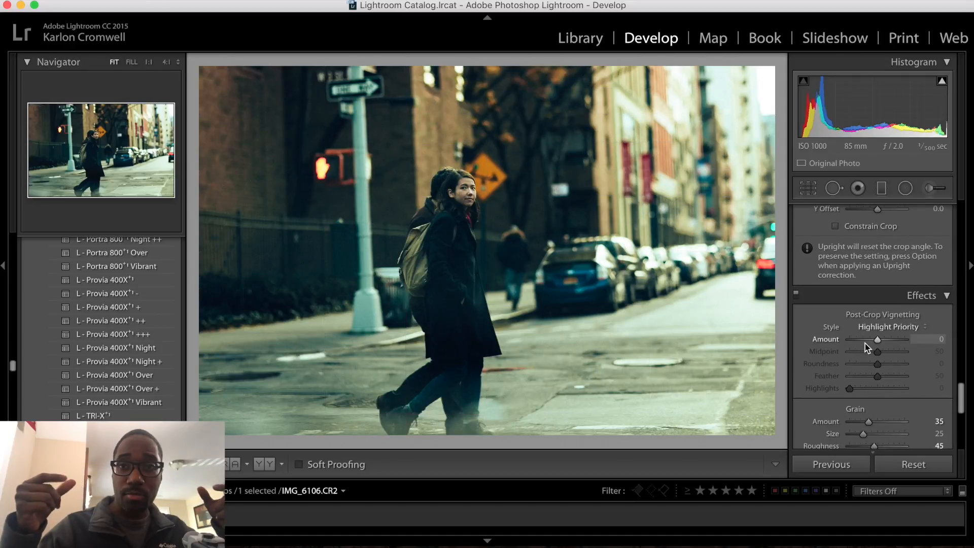
{"action": "left_click_drag", "start_coordinate": [859, 422], "coordinate": [857, 422]}
Tighten the street photo's crop by trimming its upper edge and left side to a 16 x 10 frame.
{"action": "left_click", "coordinate": [808, 189]}
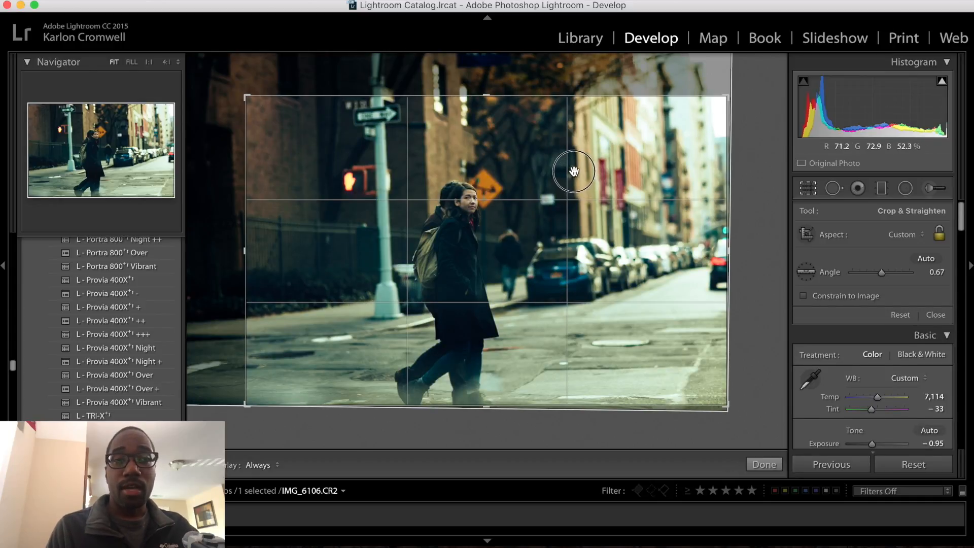
{"action": "left_click_drag", "start_coordinate": [532, 97], "coordinate": [531, 113]}
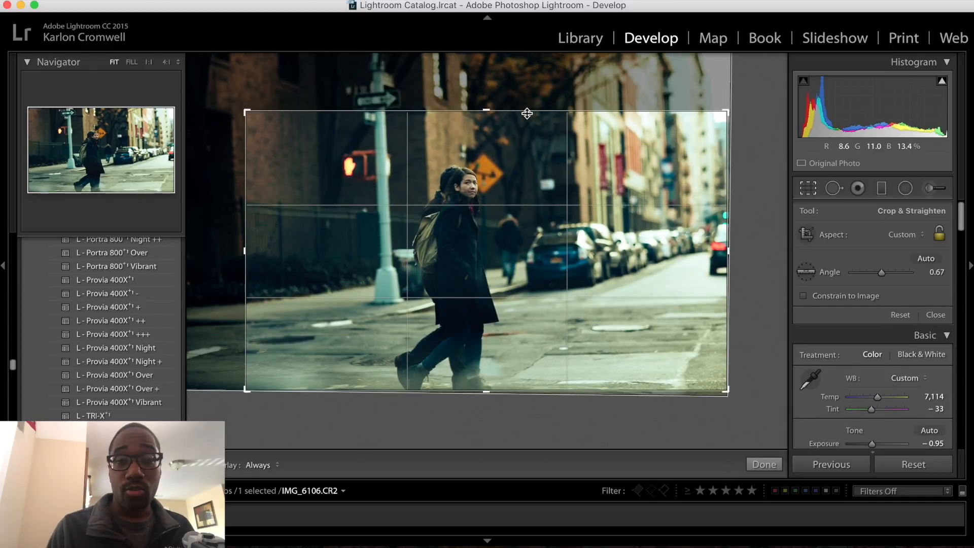
{"action": "left_click_drag", "start_coordinate": [245, 255], "coordinate": [261, 252]}
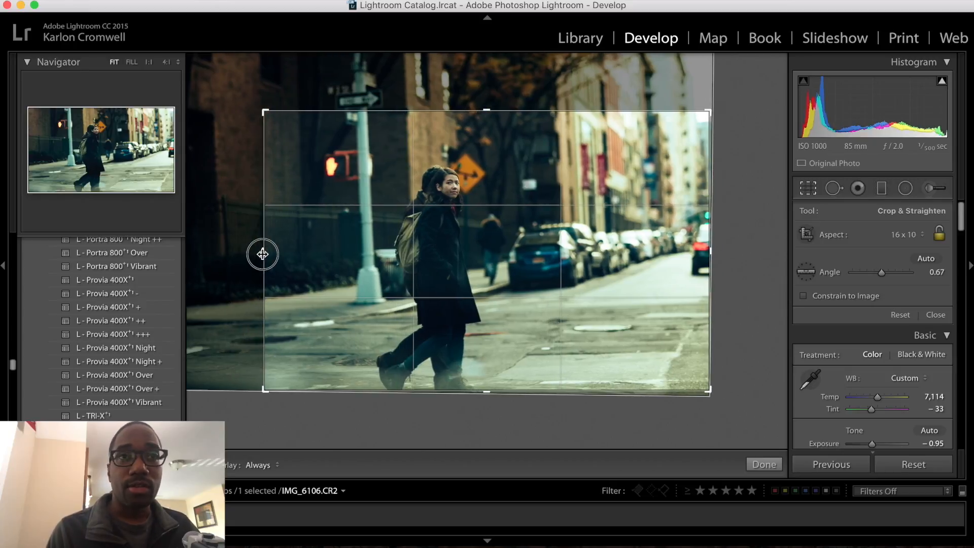
{"action": "key", "text": "Return"}
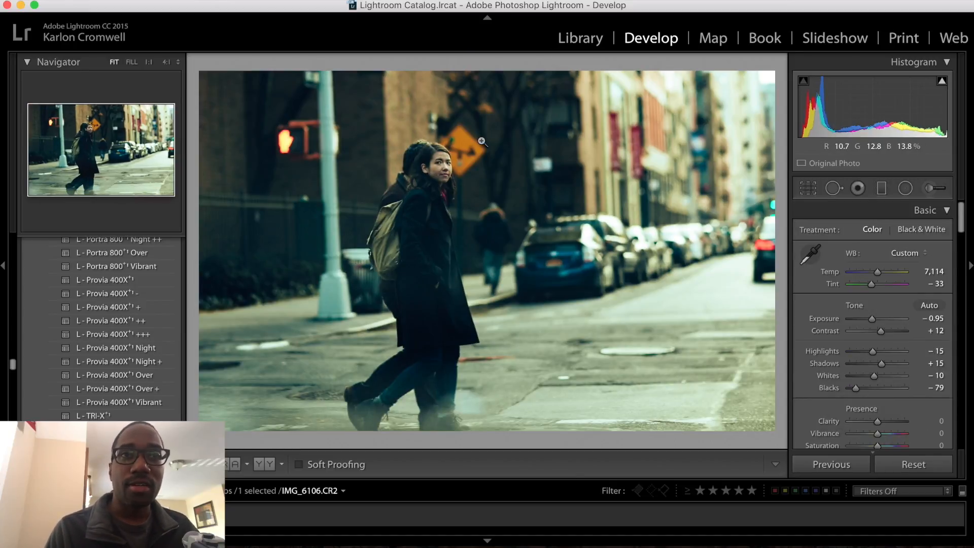
Examine the street photo full screen, zooming in on the woman's face to check its grain and sharpness.
{"action": "key", "text": "Tab"}
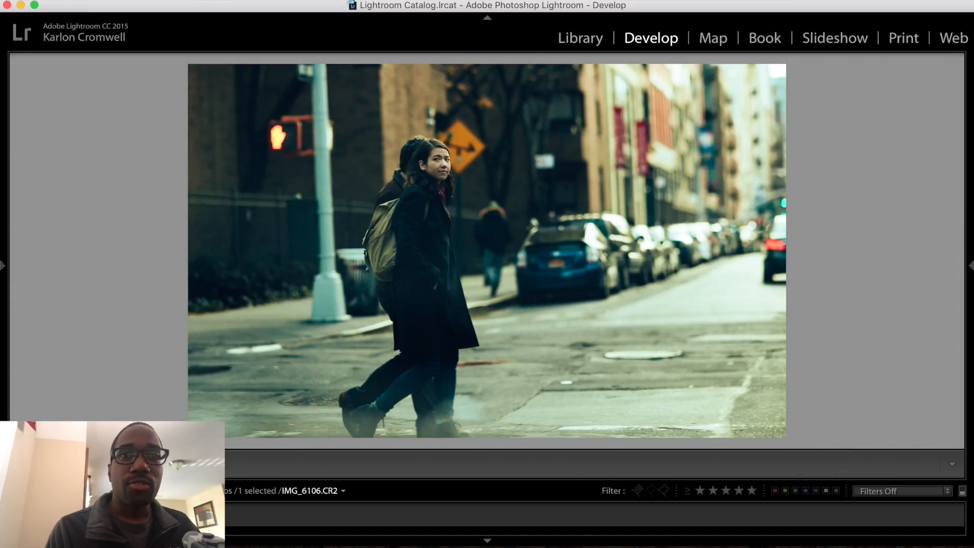
{"action": "key", "text": "f"}
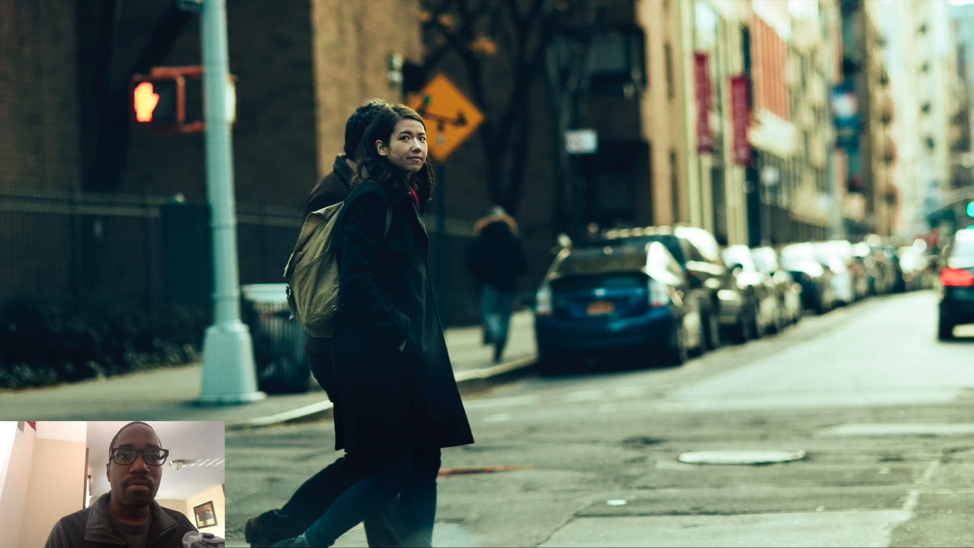
{"action": "left_click", "coordinate": [411, 144]}
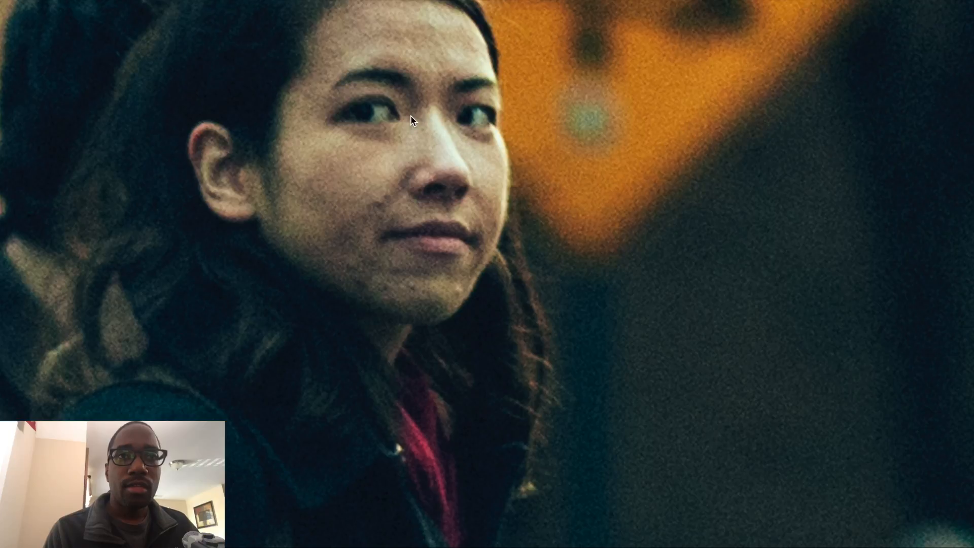
{"action": "left_click", "coordinate": [412, 118]}
{"action": "key", "text": "f"}
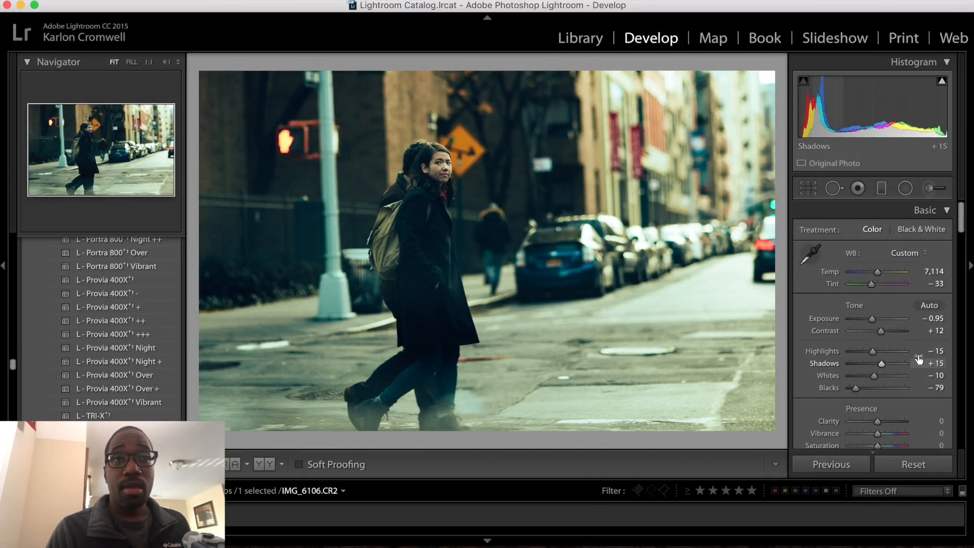
Remove the film grain from the street photo by setting the grain Amount to 0.
{"action": "scroll", "coordinate": [918, 355], "scroll_direction": "down", "scroll_amount": 5}
{"action": "scroll", "coordinate": [919, 362], "scroll_direction": "down", "scroll_amount": 5}
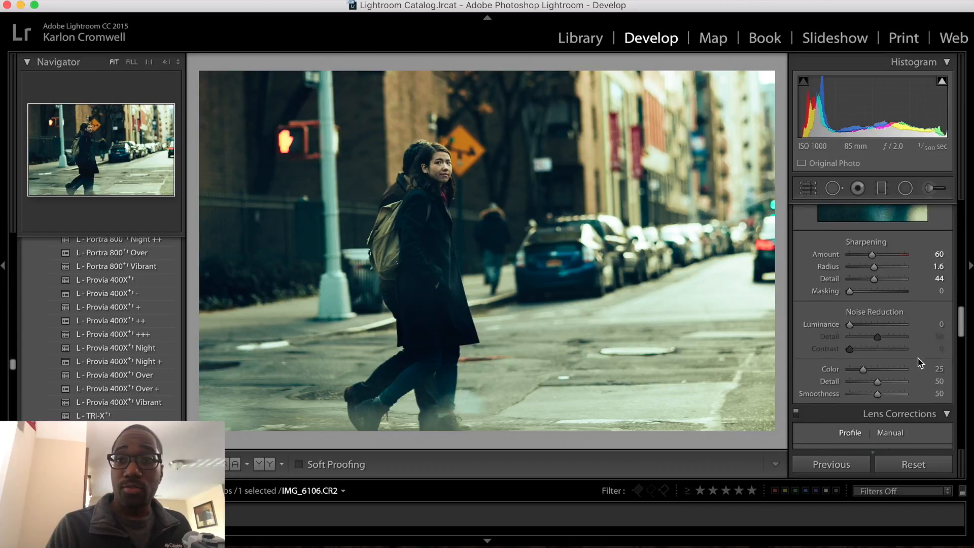
{"action": "scroll", "coordinate": [861, 325], "scroll_direction": "down", "scroll_amount": 5}
{"action": "scroll", "coordinate": [861, 326], "scroll_direction": "down", "scroll_amount": 10}
{"action": "left_click", "coordinate": [853, 340]}
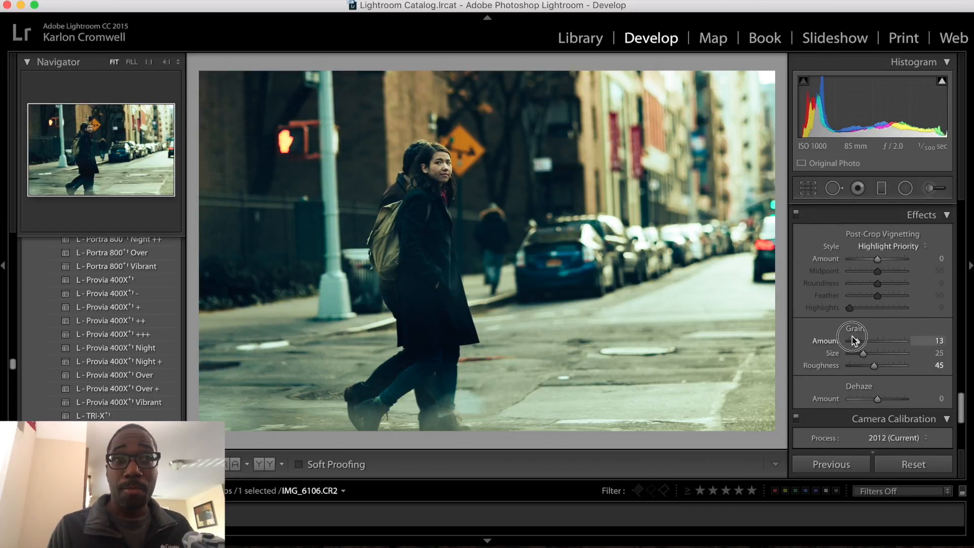
{"action": "left_click_drag", "start_coordinate": [854, 341], "coordinate": [851, 344]}
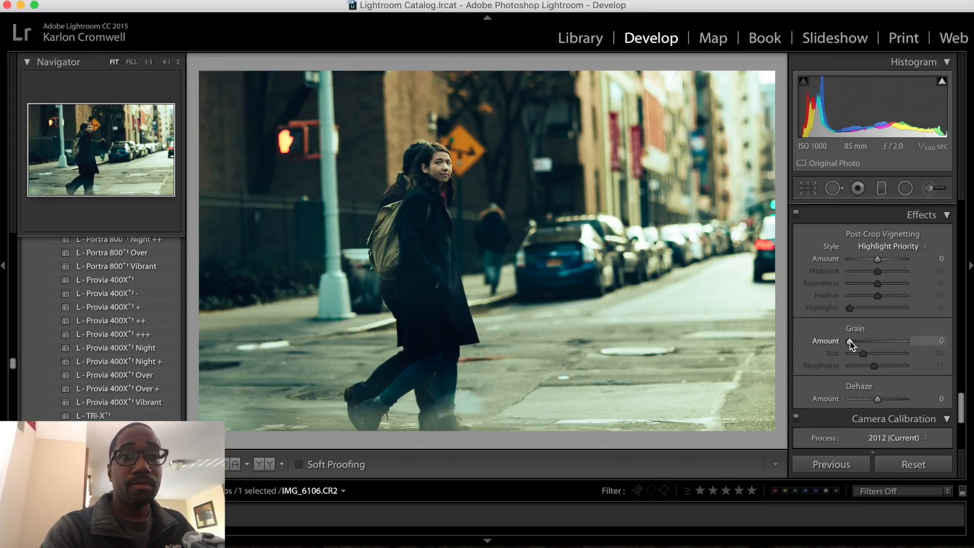
Extend the street photo's crop upward to include the street sign, and trim its width.
{"action": "scroll", "coordinate": [852, 345], "scroll_direction": "up", "scroll_amount": 8}
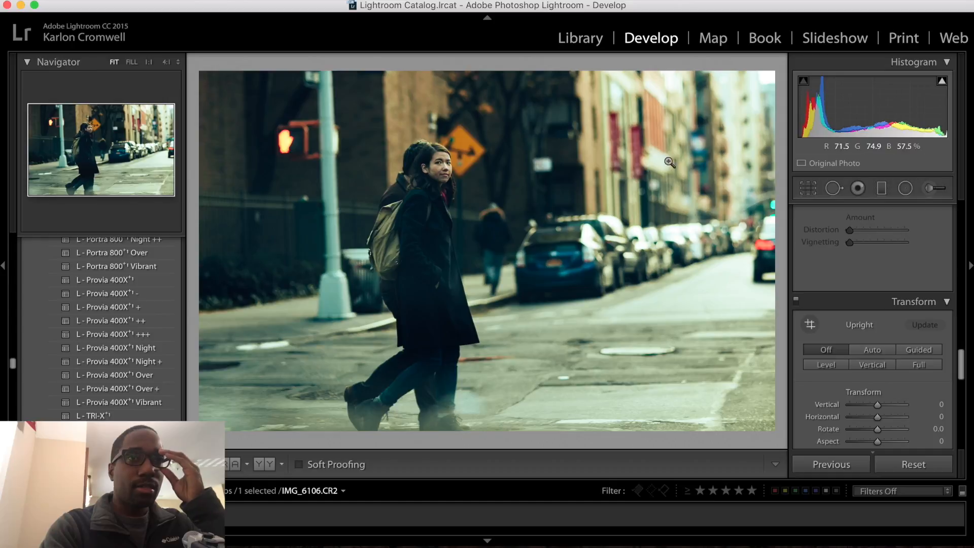
{"action": "left_click", "coordinate": [808, 188]}
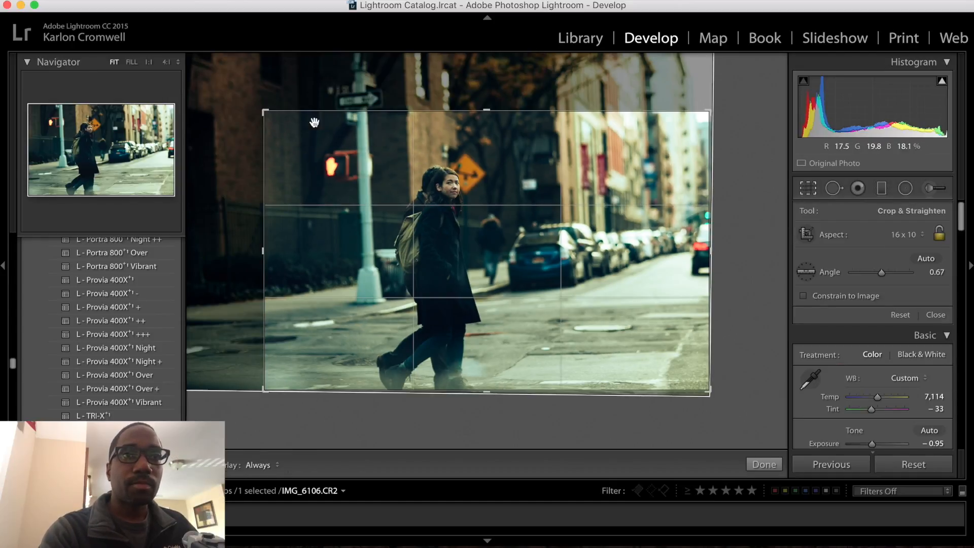
{"action": "left_click_drag", "start_coordinate": [261, 110], "coordinate": [262, 86]}
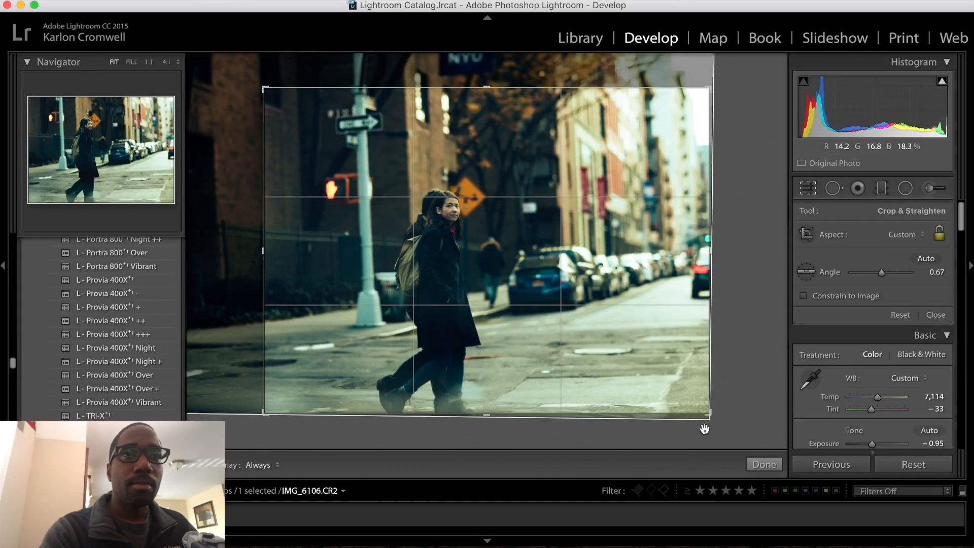
{"action": "left_click_drag", "start_coordinate": [709, 414], "coordinate": [688, 422]}
Try tilting the street photo's crop to an angle of 6.68 degrees, and undo the rotation.
{"action": "left_click_drag", "start_coordinate": [283, 89], "coordinate": [322, 71]}
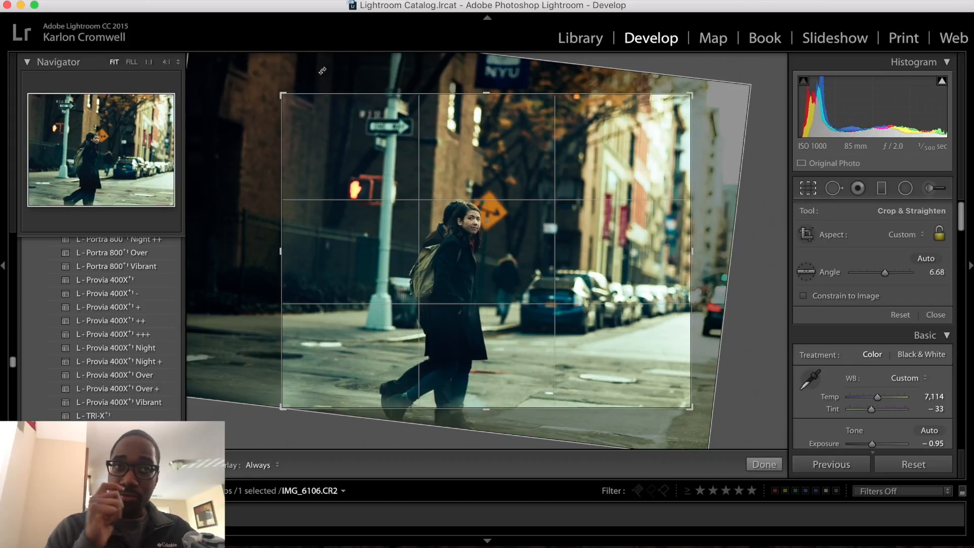
{"action": "key", "text": "Return"}
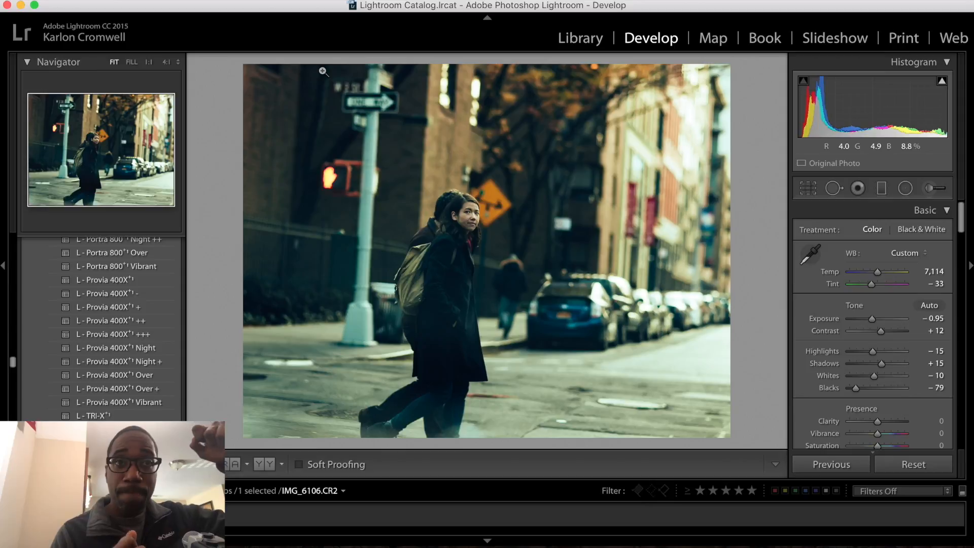
{"action": "key", "text": "cmd+z"}
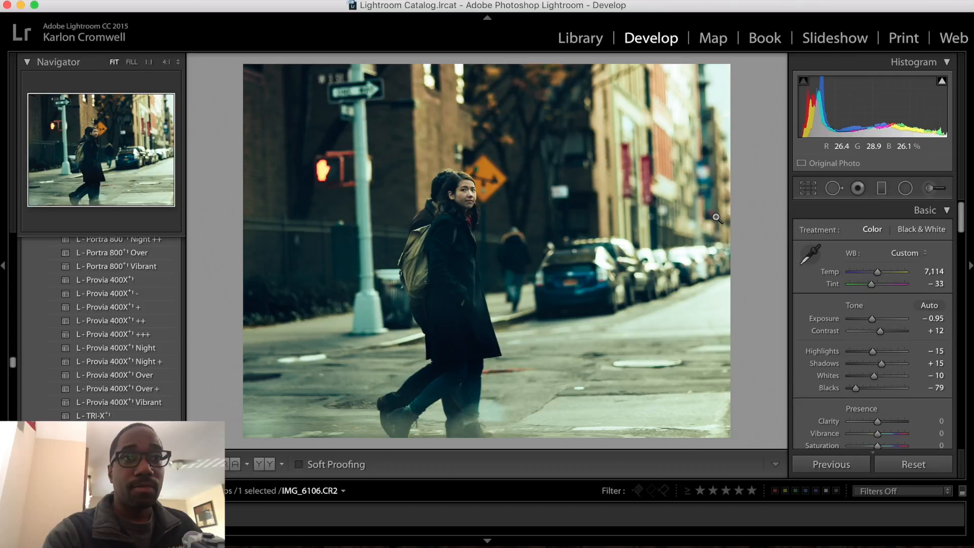
Make the street photo's crop wider and shorter, and reposition it to include the car on the far right of the street.
{"action": "left_click", "coordinate": [808, 188]}
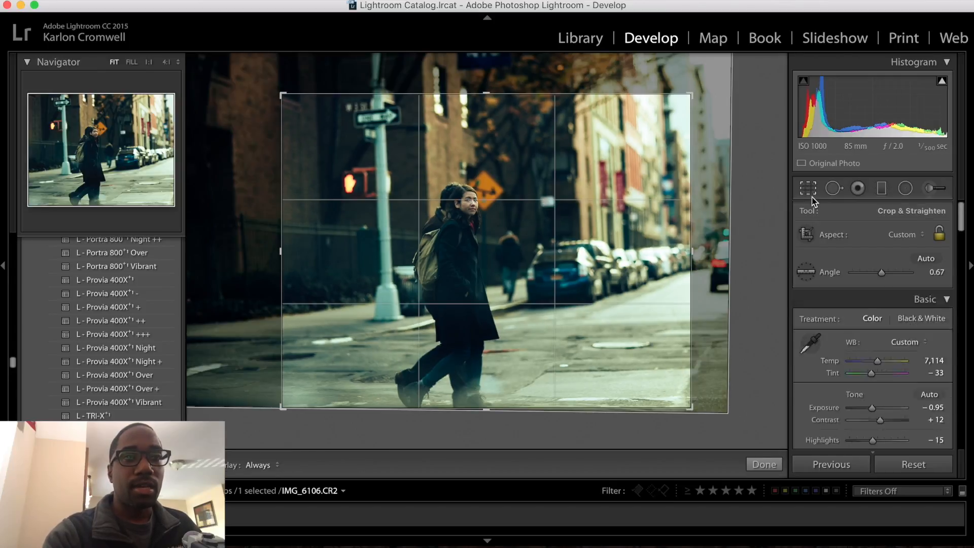
{"action": "left_click_drag", "start_coordinate": [689, 100], "coordinate": [700, 102]}
{"action": "left_click_drag", "start_coordinate": [594, 158], "coordinate": [583, 157]}
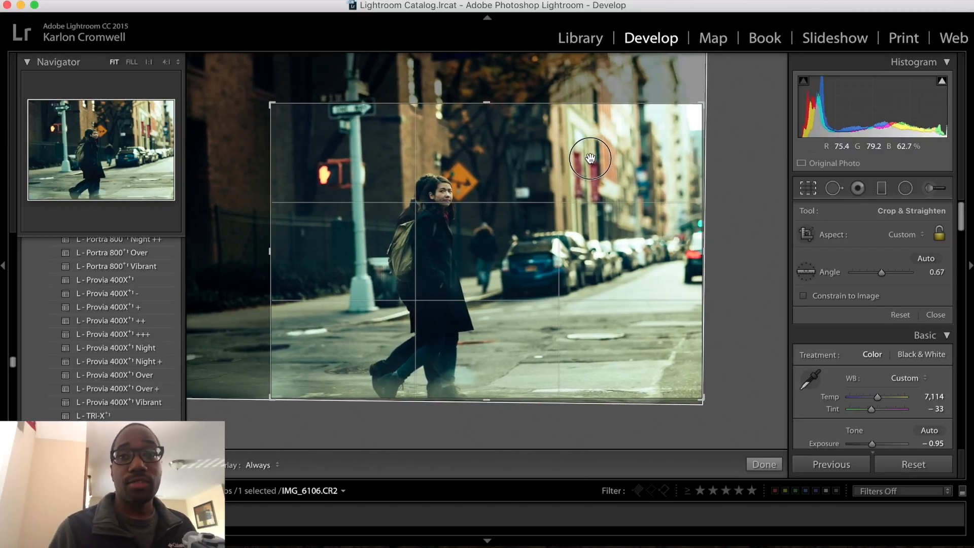
{"action": "key", "text": "Return"}
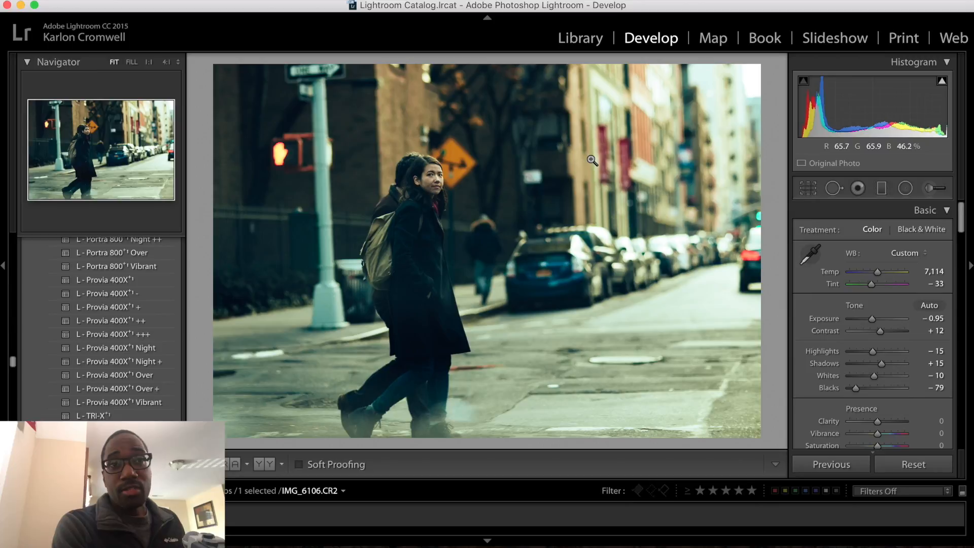
Switch to the photo IMG_6028.CR2 of the elderly person in a white shirt.
{"action": "key", "text": "4"}
{"action": "key", "text": "4"}
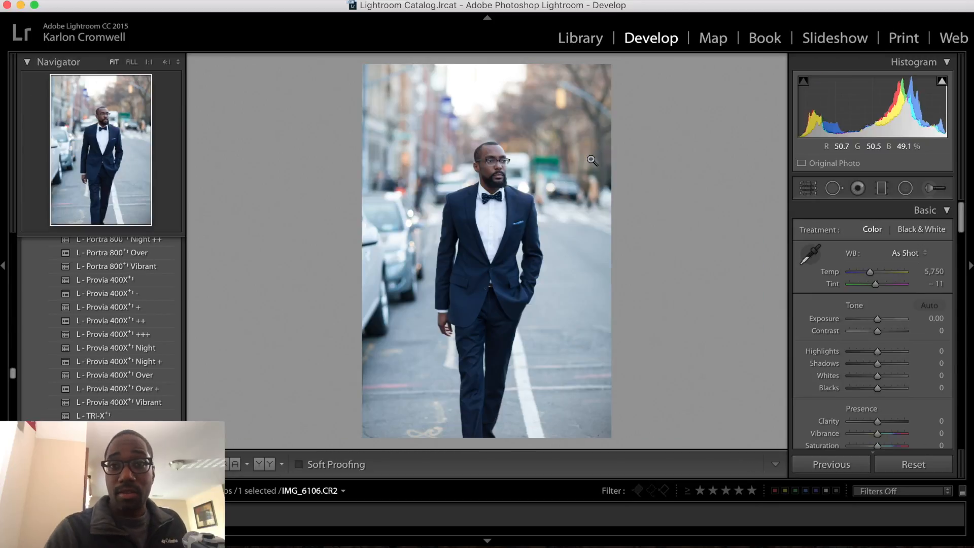
{"action": "key", "text": "Left"}
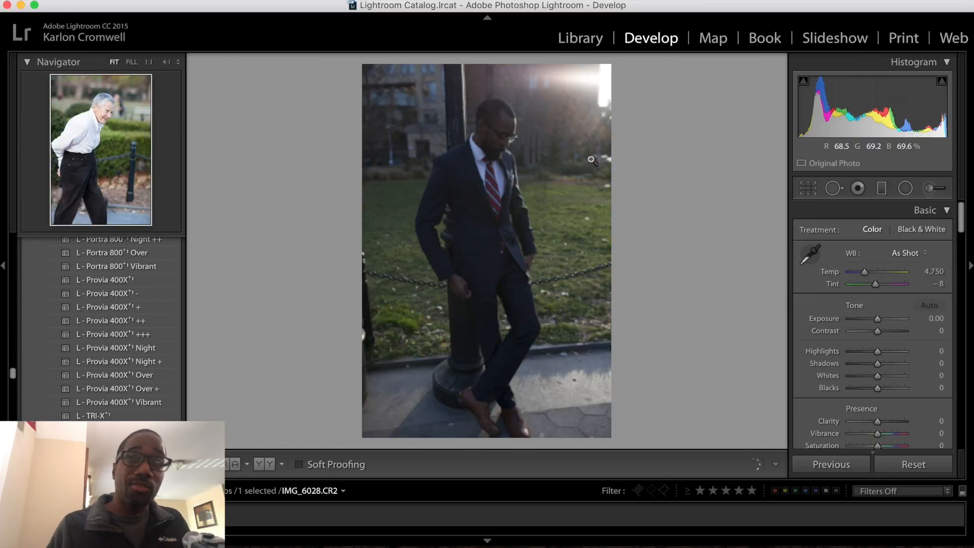
{"action": "key", "text": "Right"}
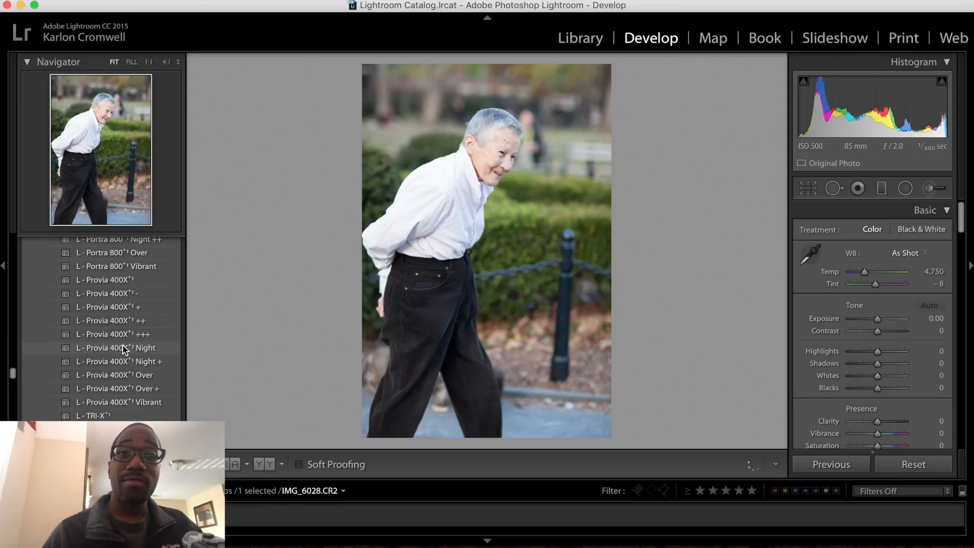
Apply the VSCO Film 06 preset S - Portra 400+1 Night + to the photo of the elderly person.
{"action": "scroll", "coordinate": [122, 349], "scroll_direction": "down", "scroll_amount": 5}
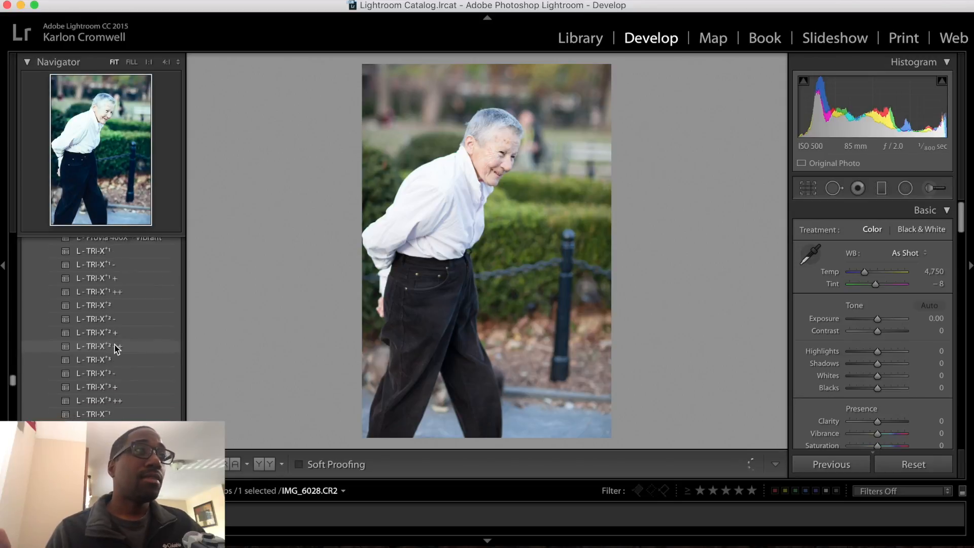
{"action": "scroll", "coordinate": [116, 349], "scroll_direction": "down", "scroll_amount": 8}
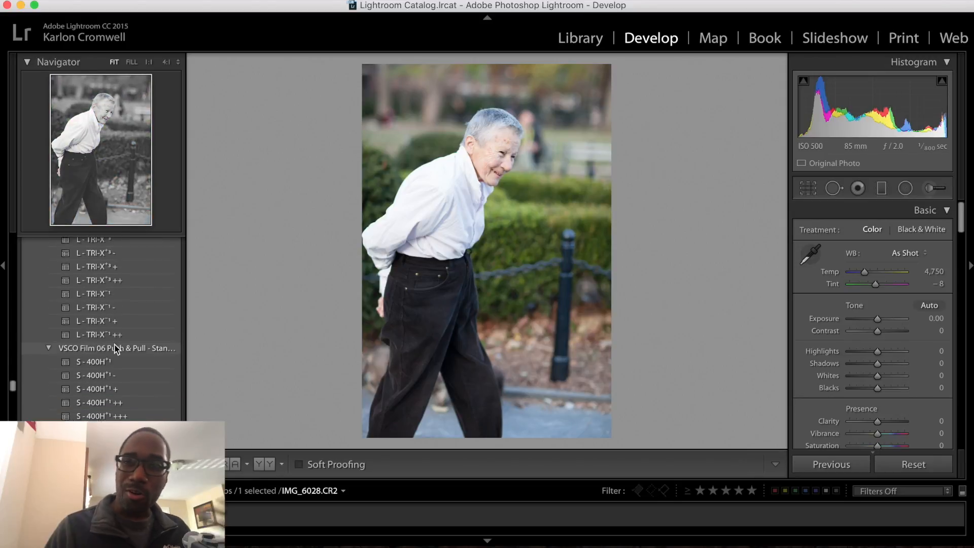
{"action": "scroll", "coordinate": [115, 349], "scroll_direction": "down", "scroll_amount": 5}
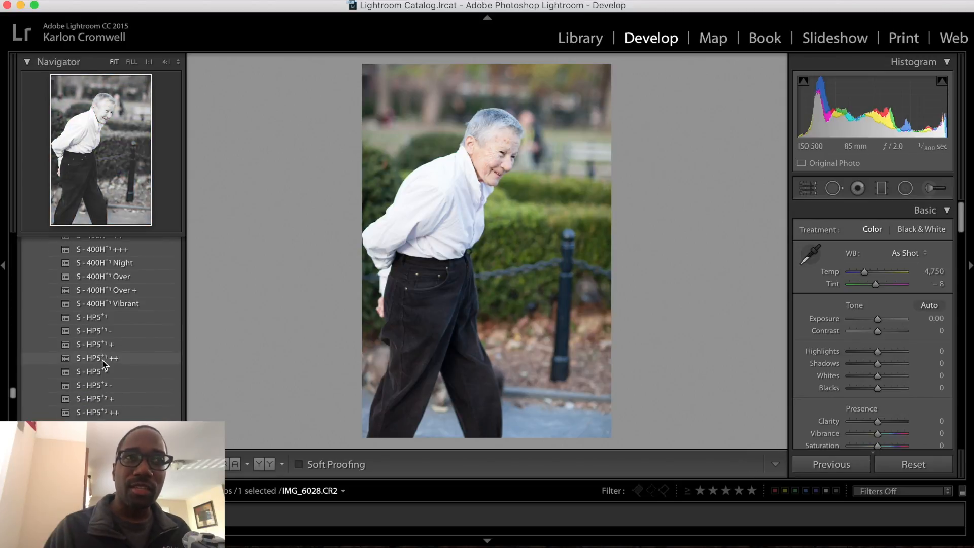
{"action": "scroll", "coordinate": [103, 363], "scroll_direction": "down", "scroll_amount": 6}
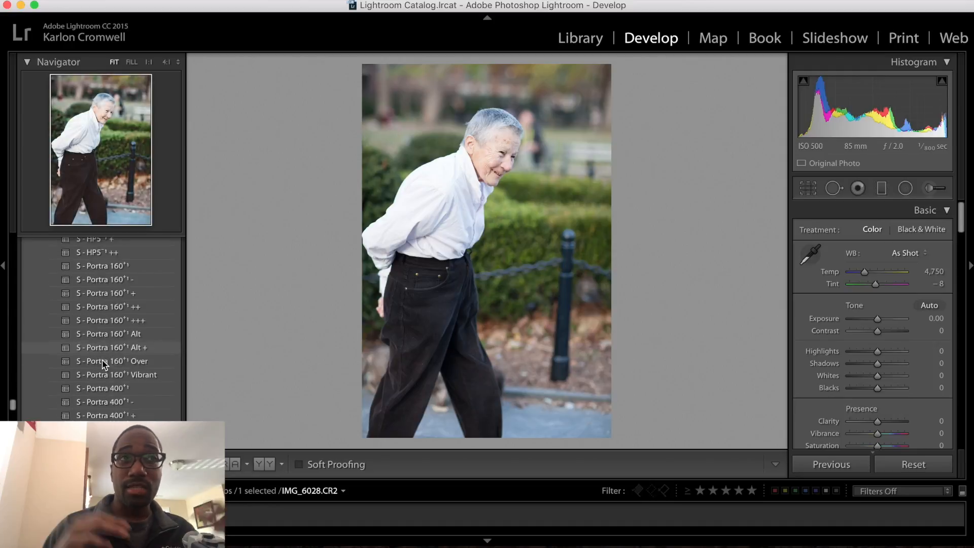
{"action": "scroll", "coordinate": [103, 363], "scroll_direction": "down", "scroll_amount": 2}
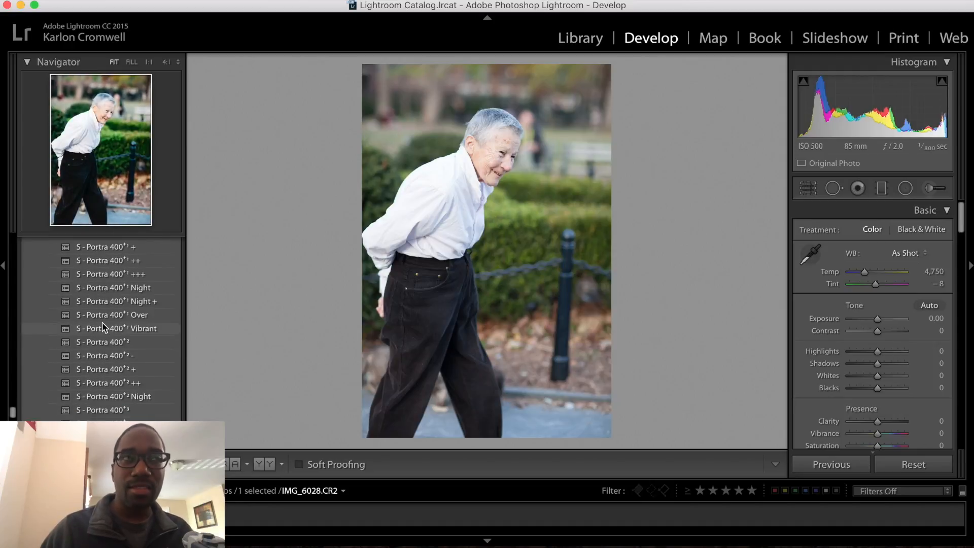
{"action": "left_click", "coordinate": [97, 302]}
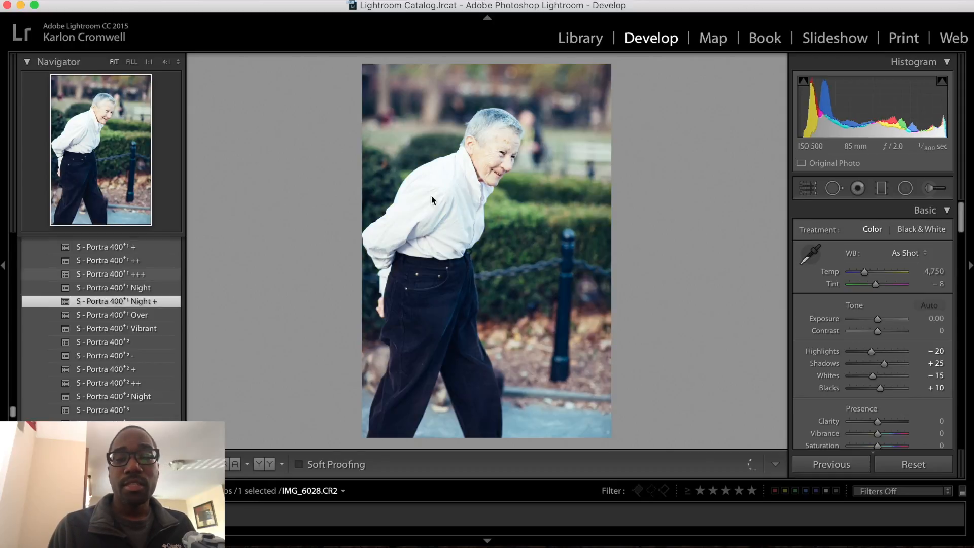
Set the photo's exposure to -0.92 and its color temperature to 5,400.
{"action": "left_click_drag", "start_coordinate": [878, 318], "coordinate": [872, 319]}
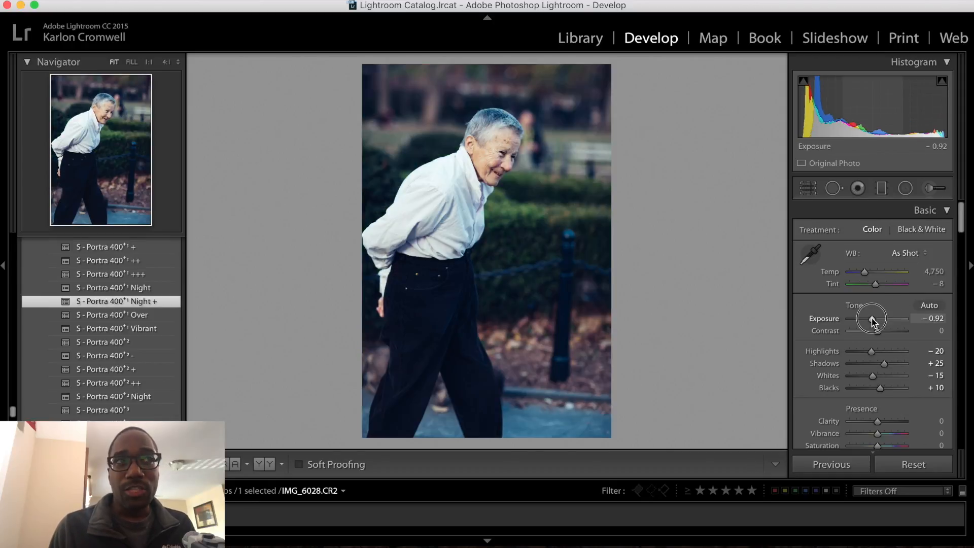
{"action": "left_click_drag", "start_coordinate": [874, 274], "coordinate": [872, 271]}
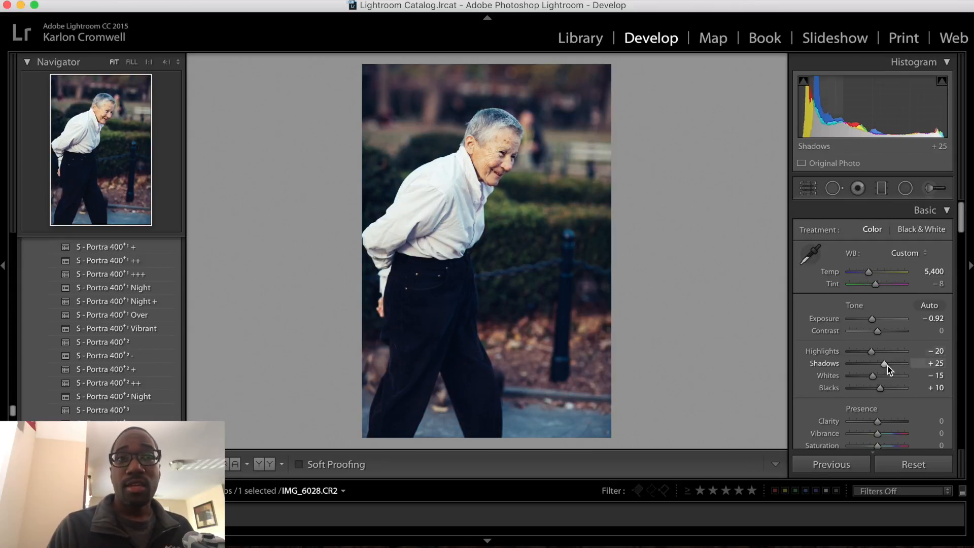
Show the elderly person's face at 4:1 magnification and bring up the orange color adjustments.
{"action": "scroll", "coordinate": [888, 366], "scroll_direction": "down", "scroll_amount": 3}
{"action": "left_click", "coordinate": [521, 168]}
{"action": "left_click_drag", "start_coordinate": [670, 198], "coordinate": [589, 160]}
{"action": "scroll", "coordinate": [883, 292], "scroll_direction": "down", "scroll_amount": 5}
{"action": "left_click", "coordinate": [874, 283]}
{"action": "left_click_drag", "start_coordinate": [874, 284], "coordinate": [882, 277]}
{"action": "left_click", "coordinate": [831, 243]}
Sharpen the photo with an amount of 76, a radius of 1.6 and a detail of 47.
{"action": "scroll", "coordinate": [877, 242], "scroll_direction": "down", "scroll_amount": 5}
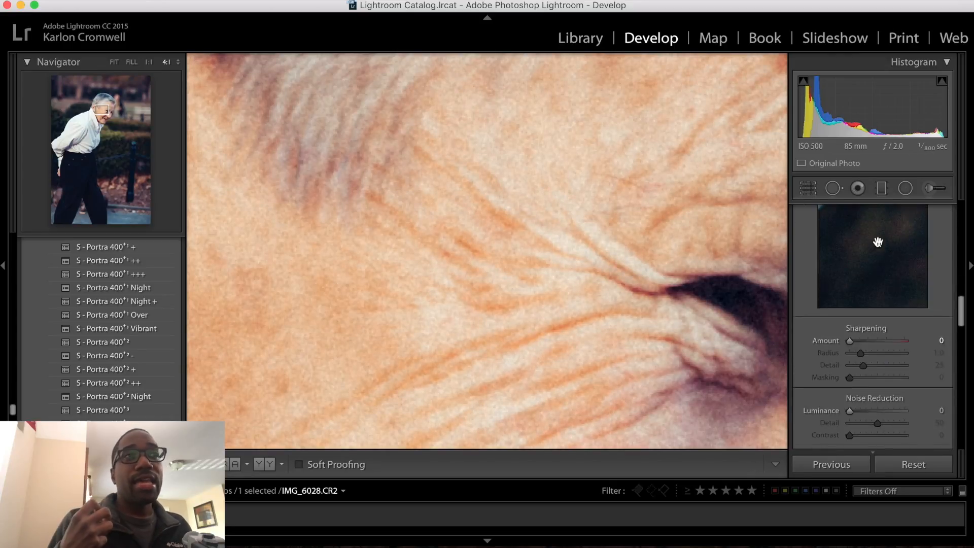
{"action": "left_click_drag", "start_coordinate": [849, 340], "coordinate": [869, 341]}
{"action": "left_click_drag", "start_coordinate": [860, 352], "coordinate": [874, 355]}
{"action": "left_click", "coordinate": [875, 365]}
{"action": "left_click", "coordinate": [877, 341]}
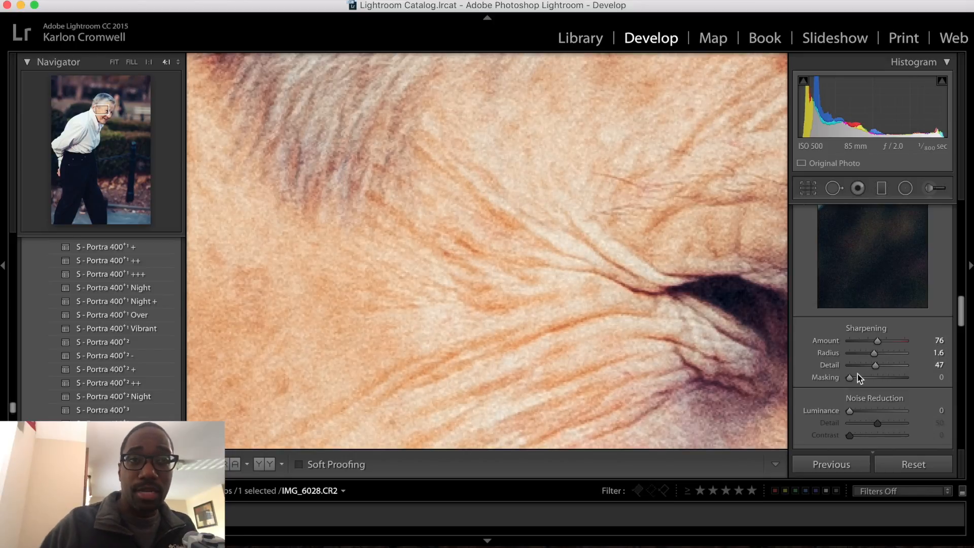
Set the film grain amount to 10 and return to viewing the whole photo.
{"action": "scroll", "coordinate": [857, 378], "scroll_direction": "down", "scroll_amount": 8}
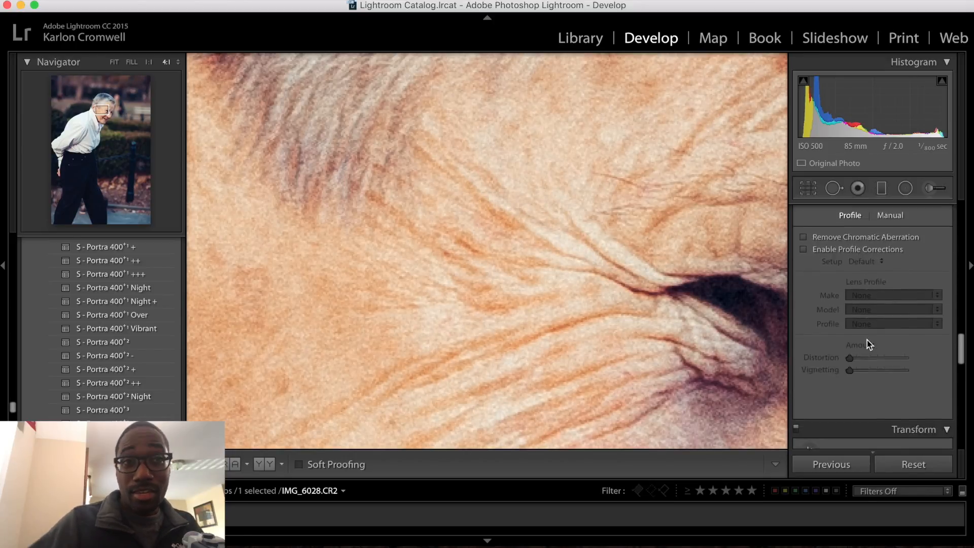
{"action": "scroll", "coordinate": [866, 340], "scroll_direction": "down", "scroll_amount": 5}
{"action": "scroll", "coordinate": [871, 297], "scroll_direction": "down", "scroll_amount": 5}
{"action": "left_click_drag", "start_coordinate": [864, 231], "coordinate": [855, 229]}
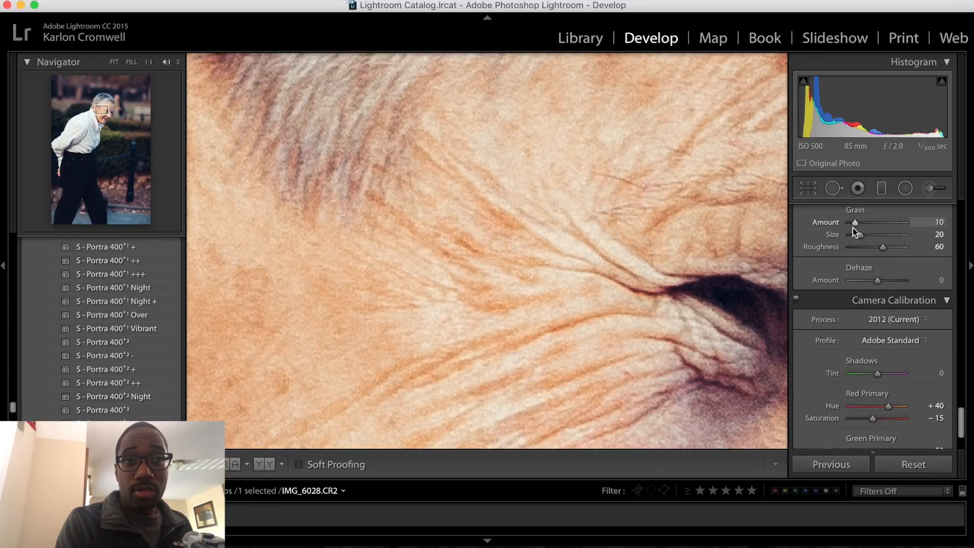
{"action": "left_click", "coordinate": [648, 279]}
Set the highlights of the elderly person's photo to -10.
{"action": "scroll", "coordinate": [815, 311], "scroll_direction": "up", "scroll_amount": 1}
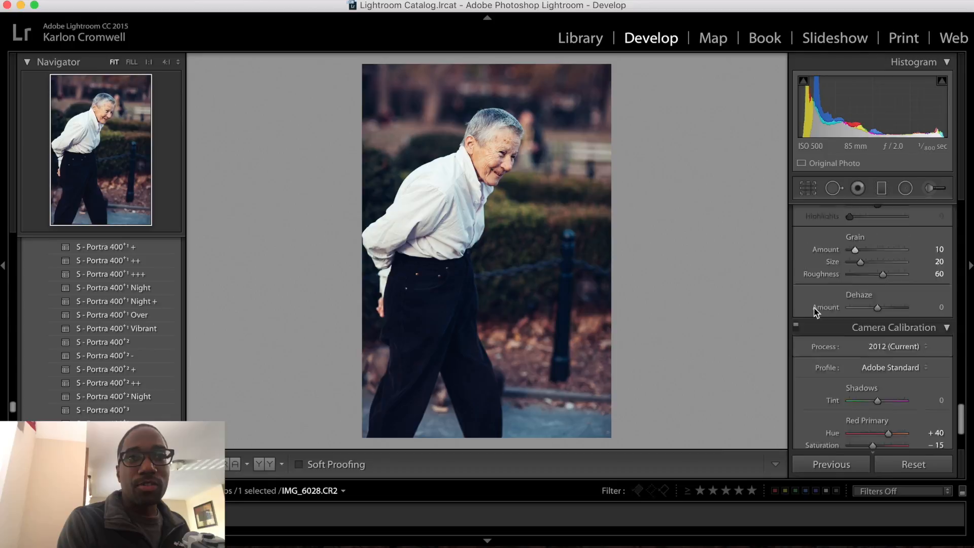
{"action": "scroll", "coordinate": [817, 311], "scroll_direction": "up", "scroll_amount": 15}
{"action": "left_click_drag", "start_coordinate": [872, 351], "coordinate": [875, 351]}
{"action": "scroll", "coordinate": [878, 353], "scroll_direction": "down", "scroll_amount": 1}
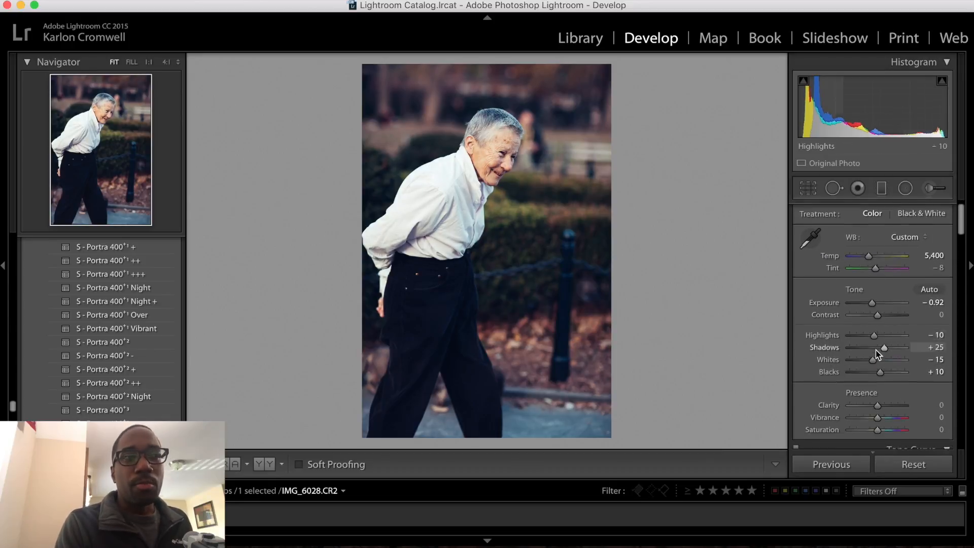
Adjust the tone curve regions to lights +17, darks +15 and shadows -42.
{"action": "scroll", "coordinate": [878, 353], "scroll_direction": "down", "scroll_amount": 10}
{"action": "mouse_move", "coordinate": [885, 416]}
{"action": "left_mouse_down"}
{"action": "mouse_move", "coordinate": [890, 409]}
{"action": "mouse_move", "coordinate": [885, 424]}
{"action": "left_mouse_up"}
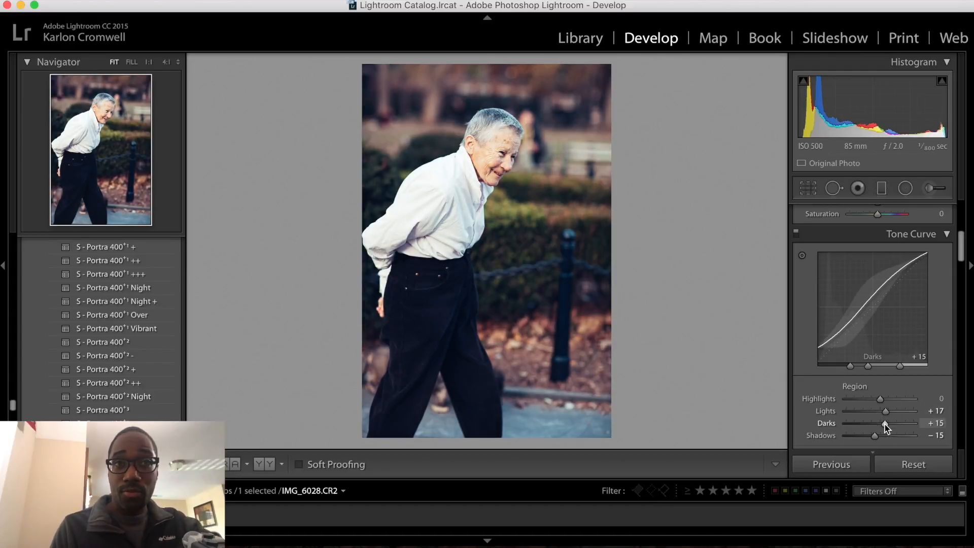
{"action": "scroll", "coordinate": [883, 350], "scroll_direction": "down", "scroll_amount": 4}
{"action": "left_click_drag", "start_coordinate": [875, 332], "coordinate": [861, 334]}
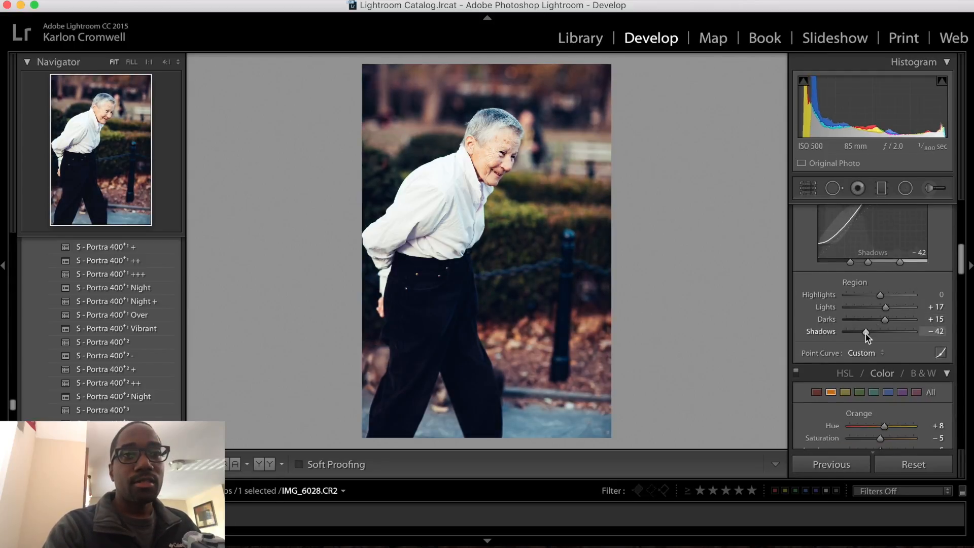
On the photo IMG_5971.CR2 of the man in a suit, set the tone curve darks to +70 and the sharpening radius to 2.2.
{"action": "scroll", "coordinate": [865, 334], "scroll_direction": "down", "scroll_amount": 8}
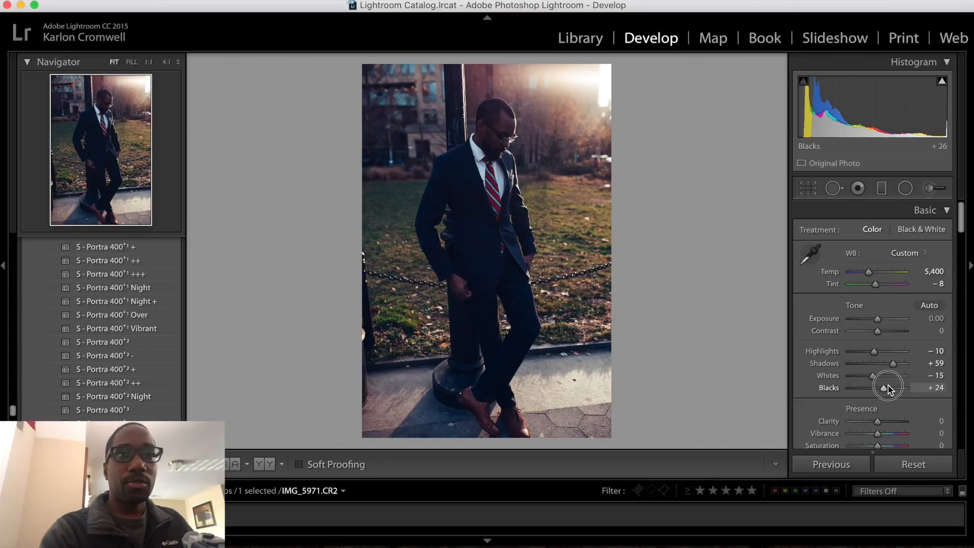
{"action": "scroll", "coordinate": [882, 376], "scroll_direction": "down", "scroll_amount": 8}
{"action": "left_click_drag", "start_coordinate": [893, 335], "coordinate": [903, 334]}
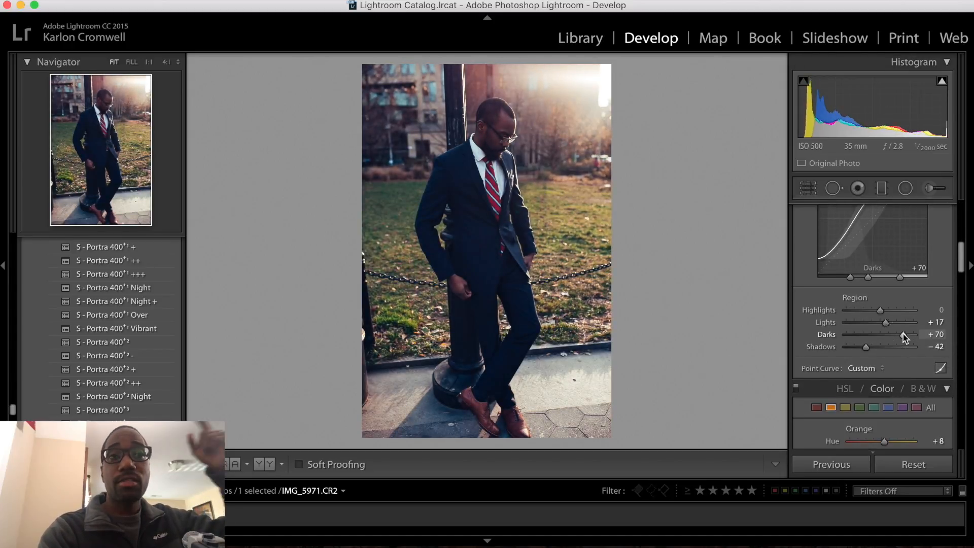
{"action": "scroll", "coordinate": [901, 335], "scroll_direction": "down", "scroll_amount": 10}
{"action": "left_click_drag", "start_coordinate": [873, 327], "coordinate": [888, 330]}
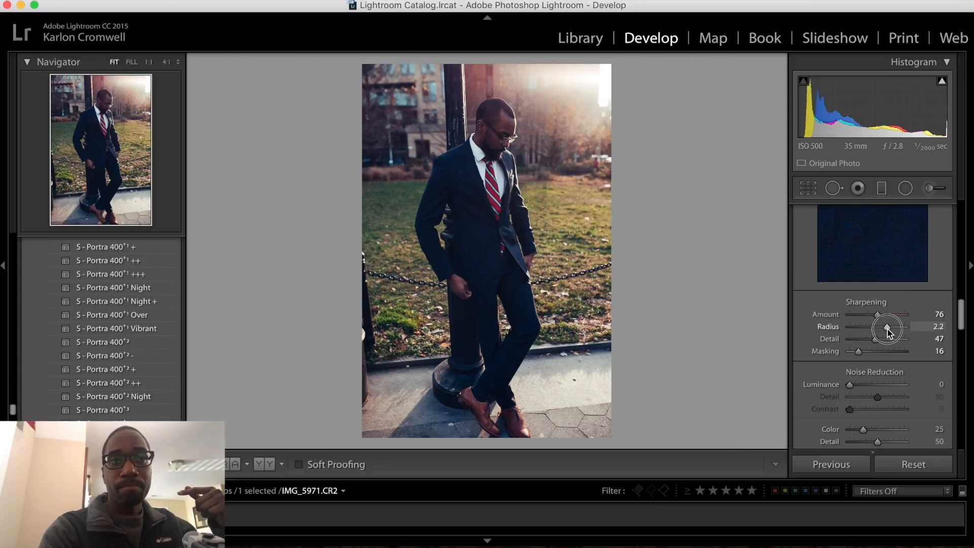
Examine the man's face at 4:1 magnification and review the photo's color, detail, transform, effects and camera calibration settings.
{"action": "scroll", "coordinate": [888, 330], "scroll_direction": "up", "scroll_amount": 10}
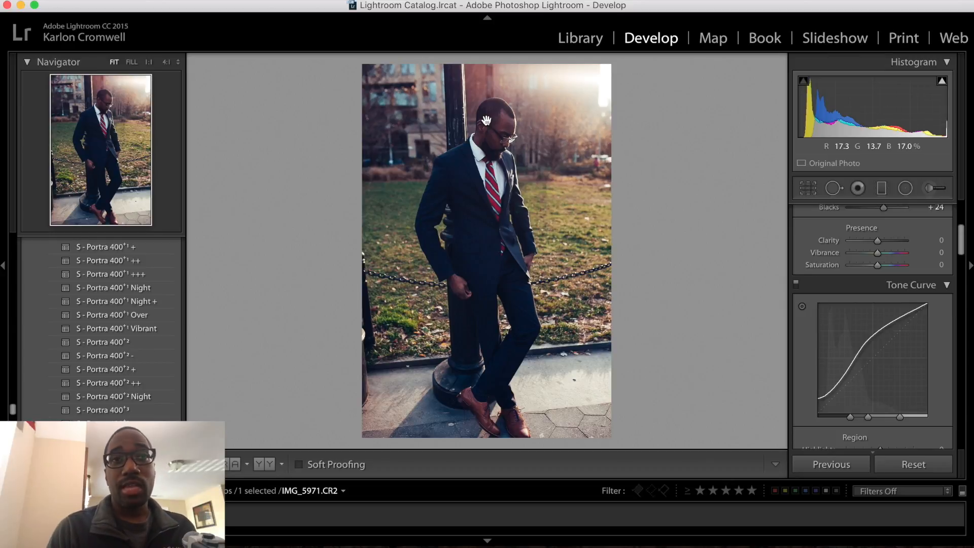
{"action": "left_click", "coordinate": [486, 120]}
{"action": "left_click_drag", "start_coordinate": [627, 276], "coordinate": [395, 125]}
{"action": "scroll", "coordinate": [954, 413], "scroll_direction": "down", "scroll_amount": 20}
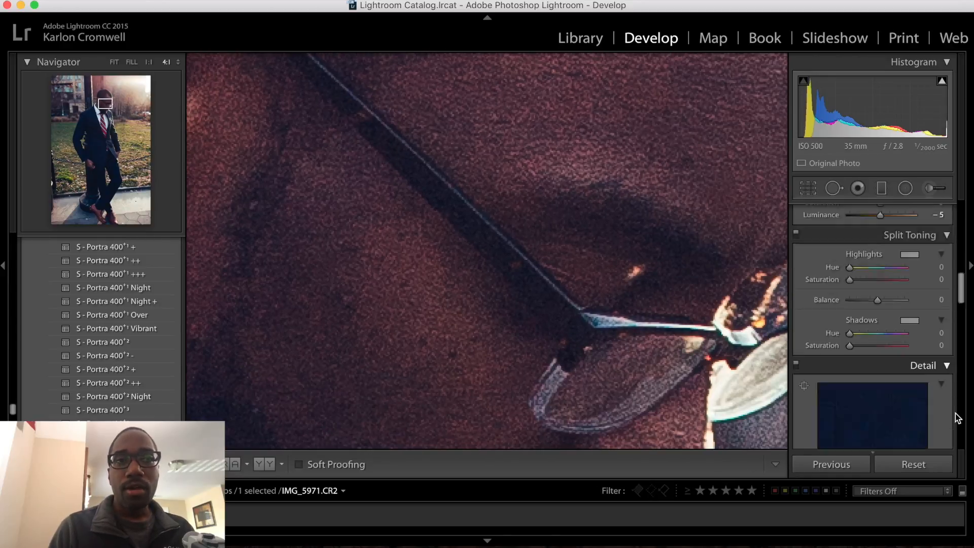
{"action": "scroll", "coordinate": [958, 418], "scroll_direction": "down", "scroll_amount": 5}
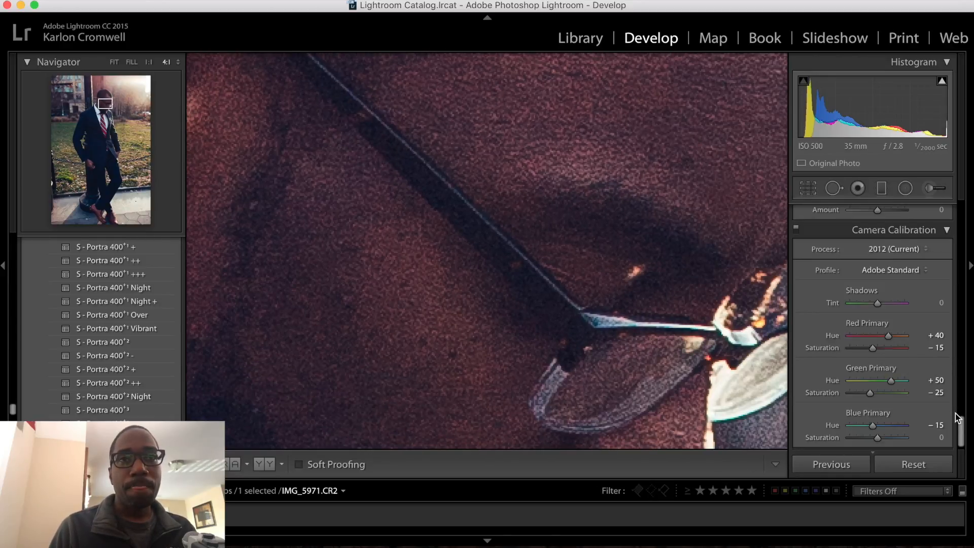
{"action": "scroll", "coordinate": [872, 355], "scroll_direction": "up", "scroll_amount": 5}
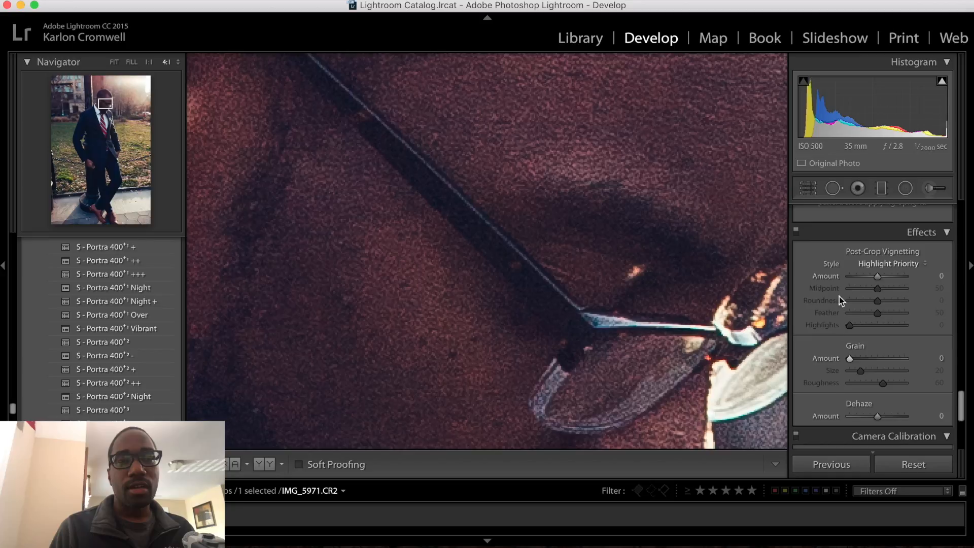
{"action": "scroll", "coordinate": [835, 300], "scroll_direction": "up", "scroll_amount": 15}
{"action": "scroll", "coordinate": [848, 287], "scroll_direction": "up", "scroll_amount": 10}
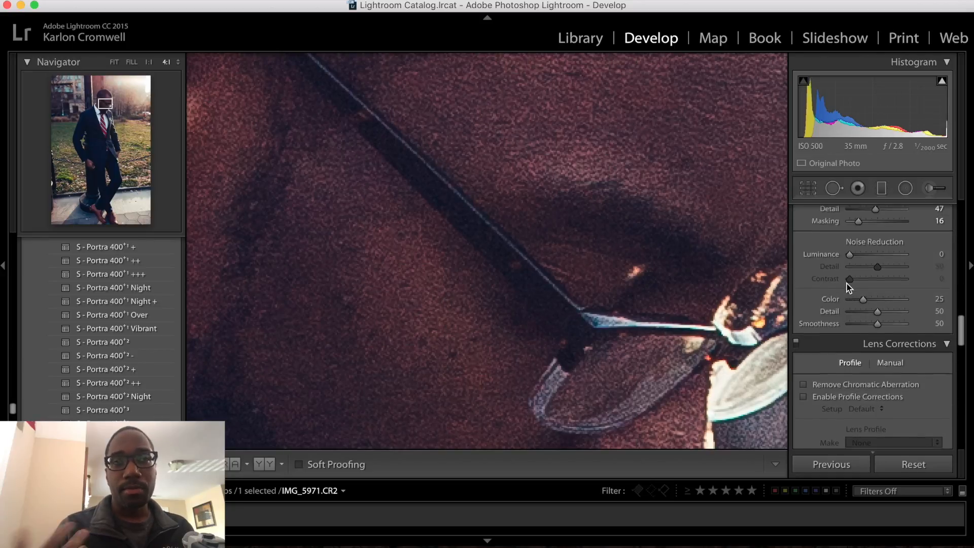
{"action": "scroll", "coordinate": [848, 287], "scroll_direction": "up", "scroll_amount": 8}
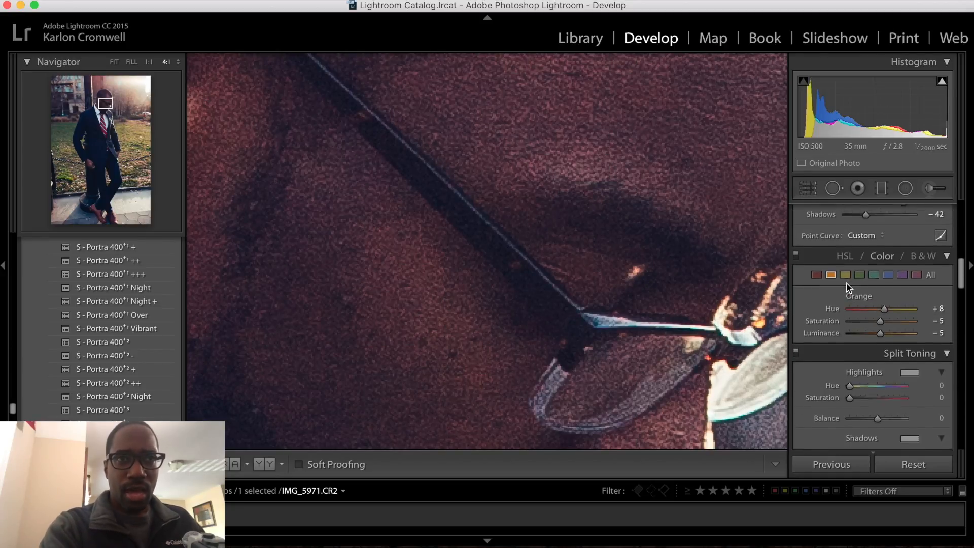
{"action": "scroll", "coordinate": [846, 283], "scroll_direction": "down", "scroll_amount": 20}
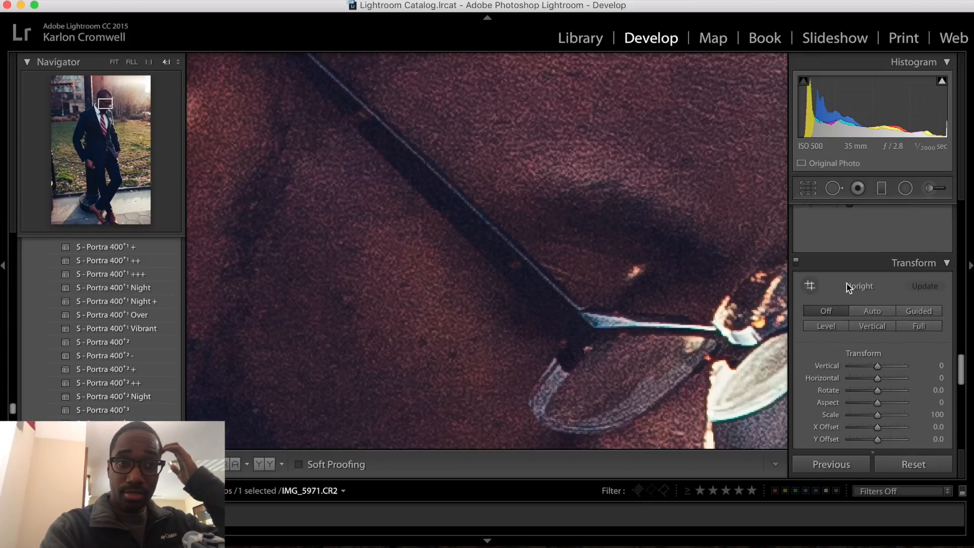
{"action": "scroll", "coordinate": [848, 287], "scroll_direction": "up", "scroll_amount": 6}
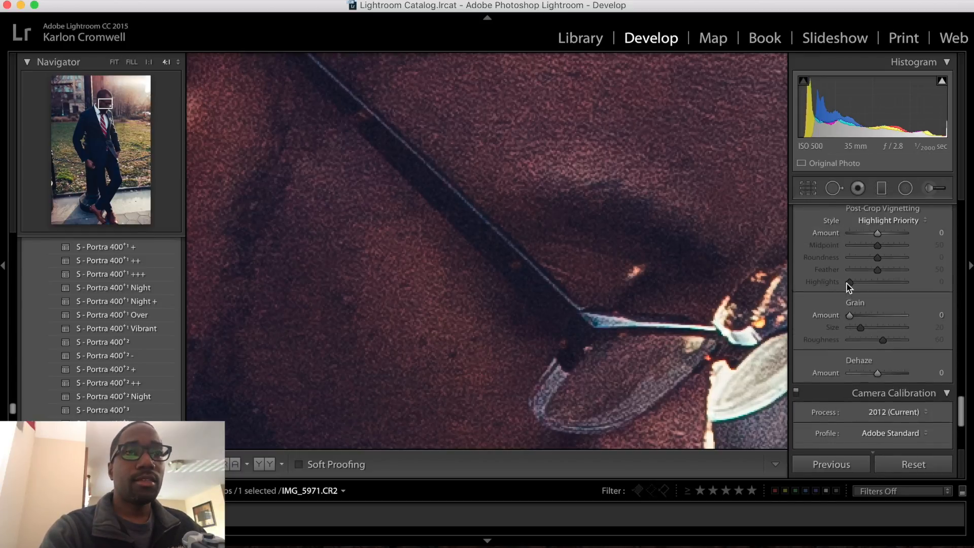
{"action": "scroll", "coordinate": [848, 287], "scroll_direction": "down", "scroll_amount": 7}
Set the orange luminance to +26 and return to viewing the whole photo.
{"action": "scroll", "coordinate": [848, 287], "scroll_direction": "up", "scroll_amount": 15}
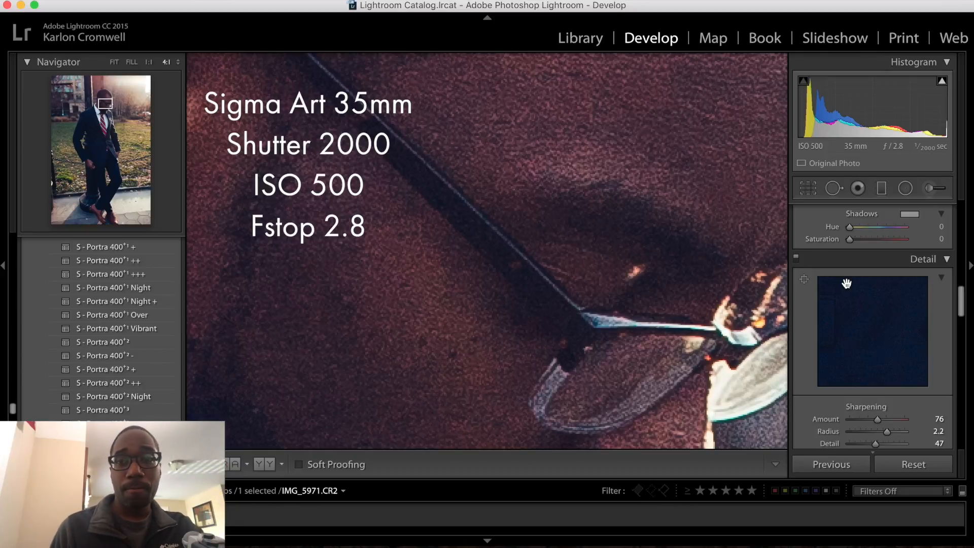
{"action": "scroll", "coordinate": [846, 283], "scroll_direction": "up", "scroll_amount": 10}
{"action": "scroll", "coordinate": [847, 285], "scroll_direction": "up", "scroll_amount": 8}
{"action": "scroll", "coordinate": [848, 288], "scroll_direction": "down", "scroll_amount": 12}
{"action": "scroll", "coordinate": [849, 287], "scroll_direction": "down", "scroll_amount": 5}
{"action": "scroll", "coordinate": [852, 286], "scroll_direction": "up", "scroll_amount": 2}
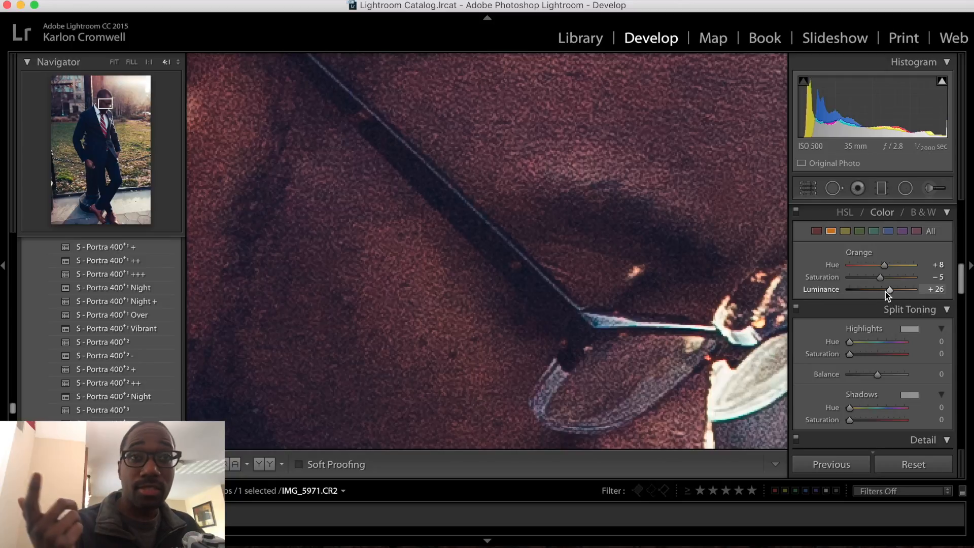
{"action": "left_click_drag", "start_coordinate": [887, 290], "coordinate": [896, 289]}
{"action": "left_click", "coordinate": [626, 259]}
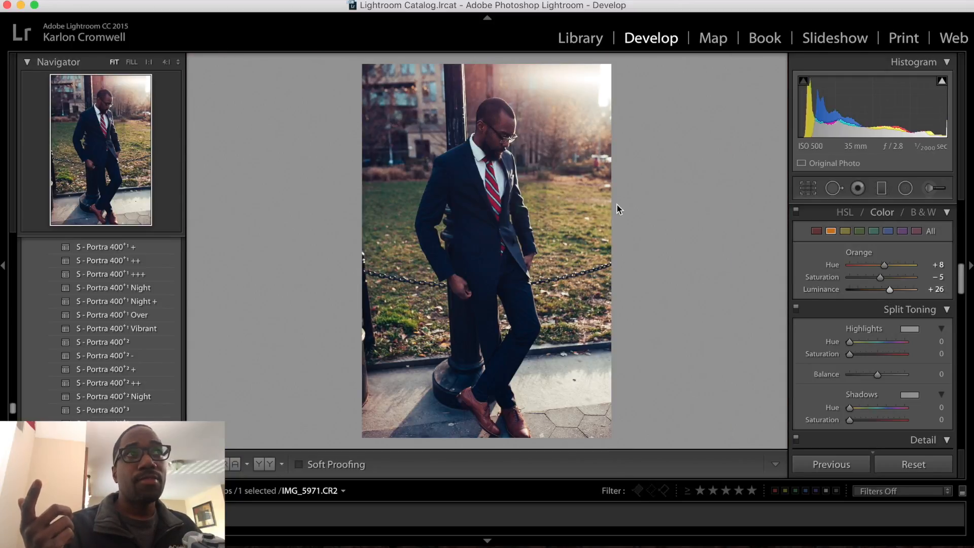
Create a virtual copy of the suit photo and reset the copy's develop settings.
{"action": "right_click", "coordinate": [512, 217]}
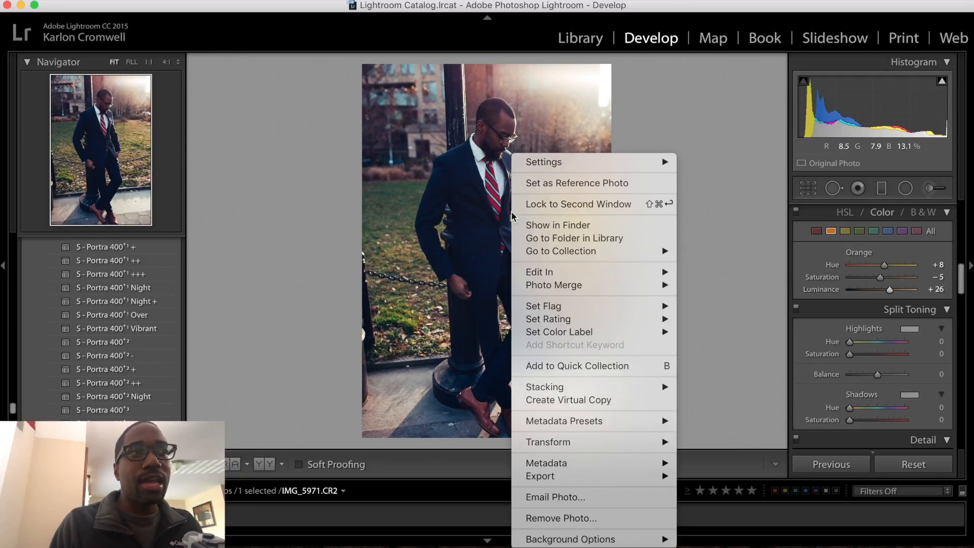
{"action": "left_click", "coordinate": [553, 401]}
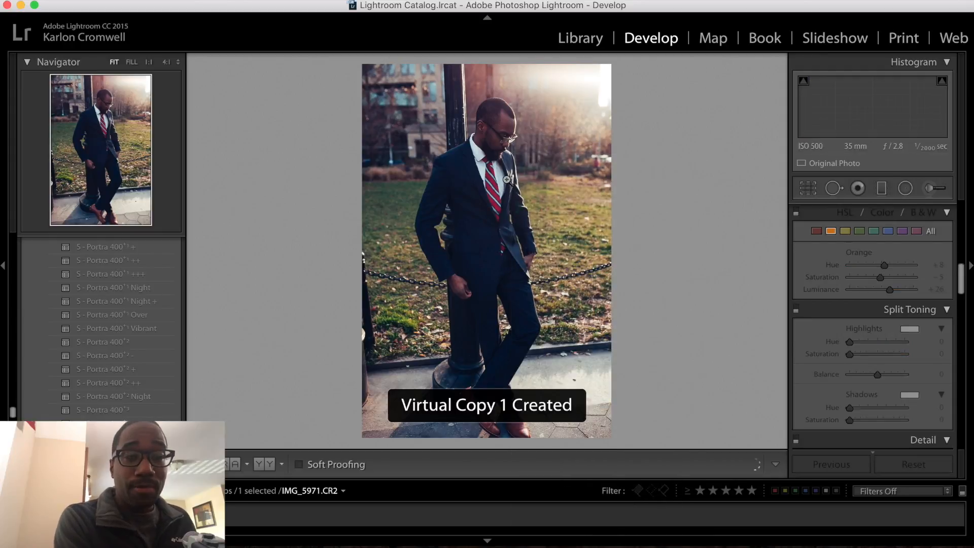
{"action": "right_click", "coordinate": [503, 151]}
{"action": "mouse_move", "coordinate": [559, 155]}
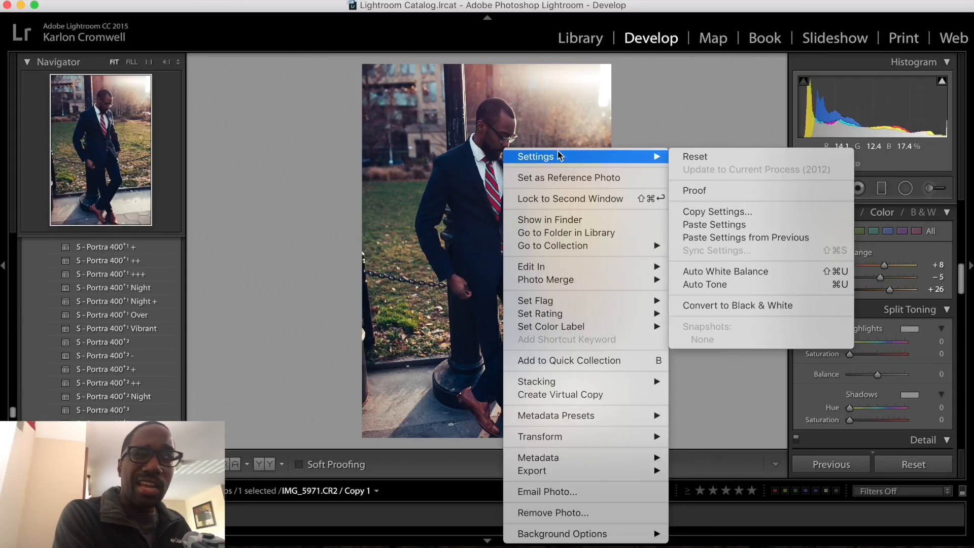
{"action": "left_click", "coordinate": [711, 155]}
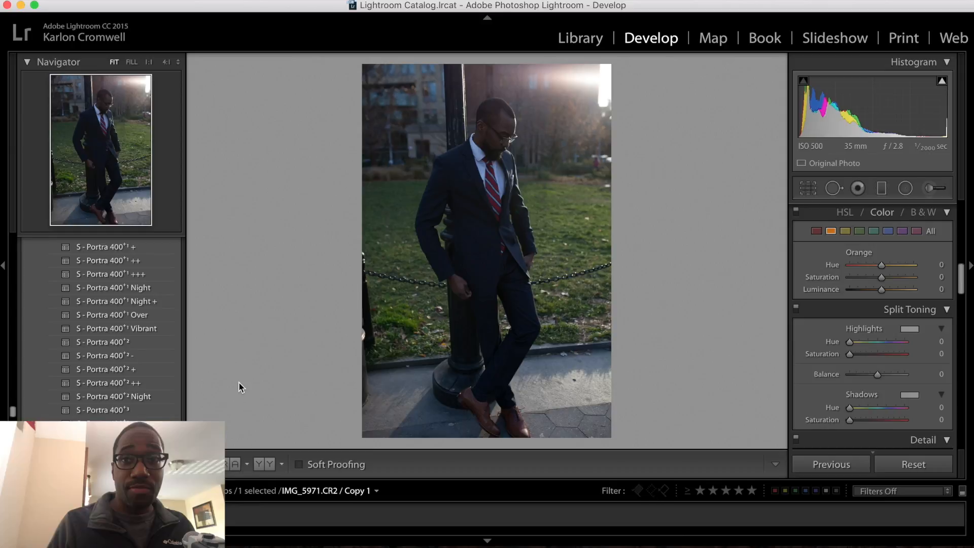
Apply the VSCO black-and-white preset L - TRI-X⁻¹ + to the virtual copy and set its exposure to +1.05.
{"action": "scroll", "coordinate": [129, 319], "scroll_direction": "down", "scroll_amount": 10}
{"action": "scroll", "coordinate": [129, 315], "scroll_direction": "down", "scroll_amount": 10}
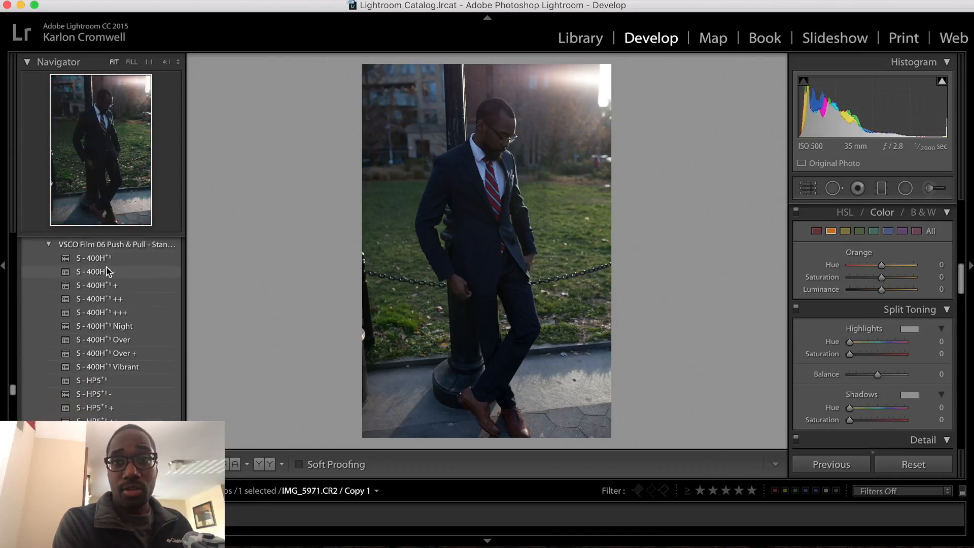
{"action": "scroll", "coordinate": [109, 263], "scroll_direction": "down", "scroll_amount": 10}
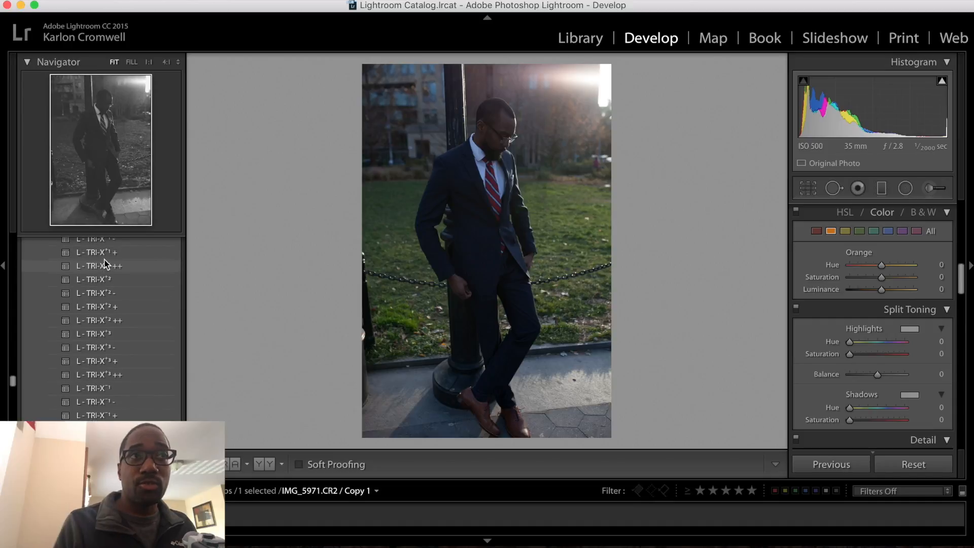
{"action": "scroll", "coordinate": [105, 264], "scroll_direction": "up", "scroll_amount": 3}
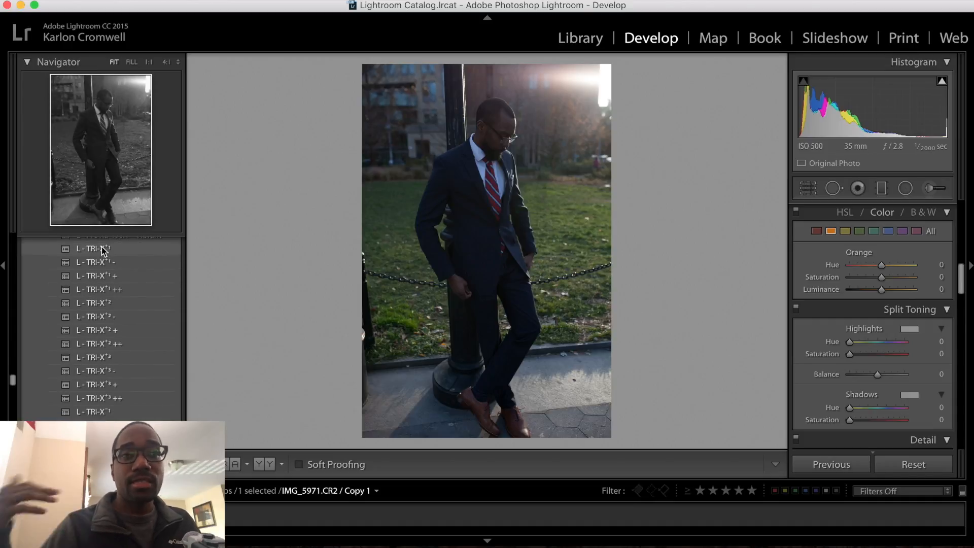
{"action": "scroll", "coordinate": [102, 259], "scroll_direction": "up", "scroll_amount": 5}
{"action": "scroll", "coordinate": [102, 255], "scroll_direction": "down", "scroll_amount": 8}
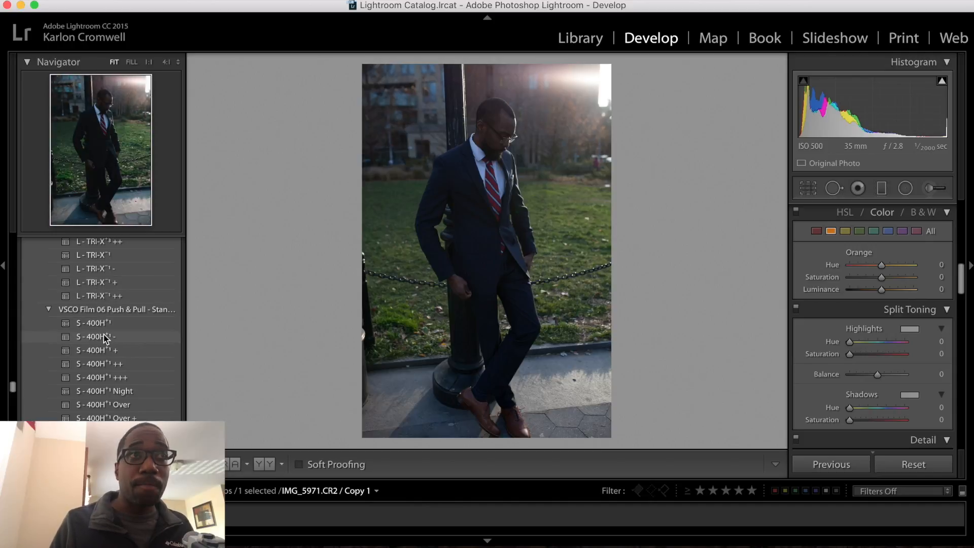
{"action": "left_click", "coordinate": [99, 280]}
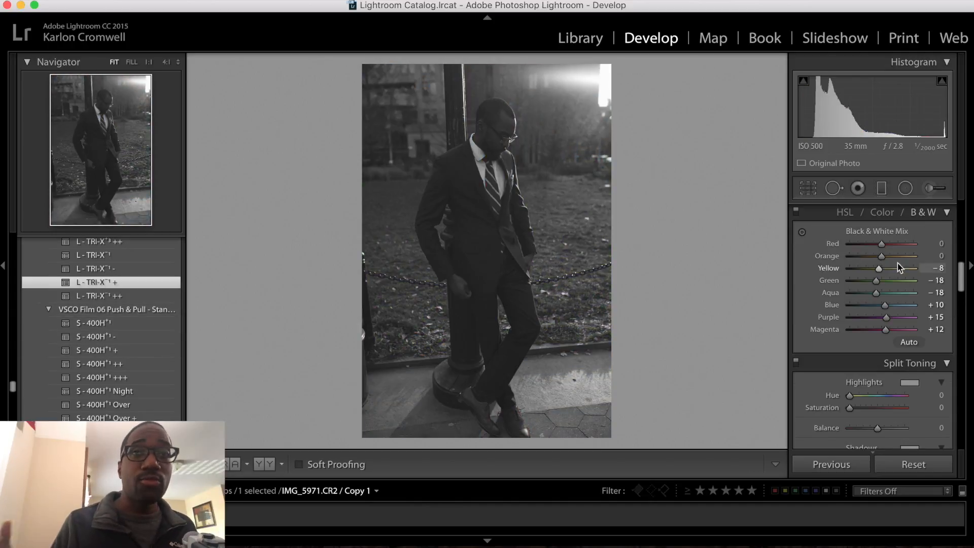
{"action": "scroll", "coordinate": [902, 259], "scroll_direction": "up", "scroll_amount": 10}
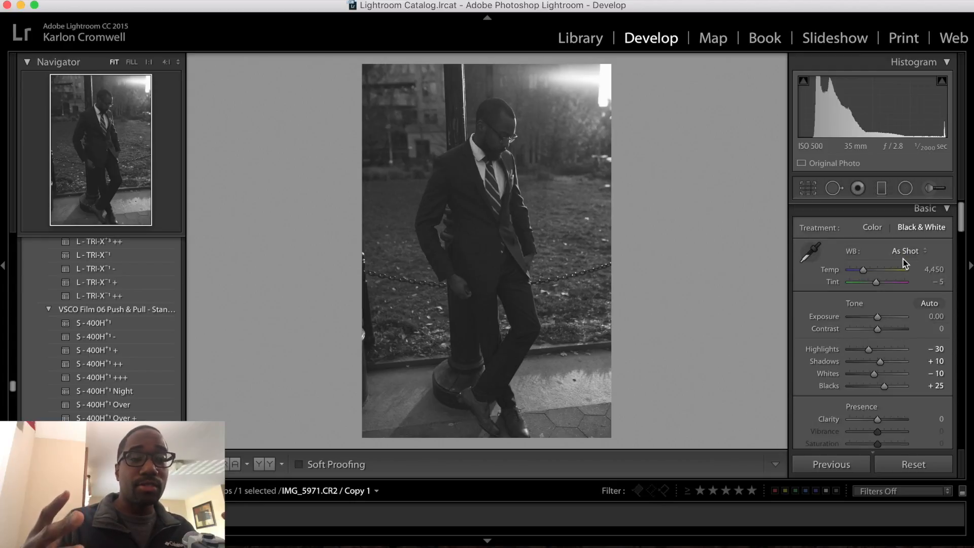
{"action": "left_click_drag", "start_coordinate": [877, 317], "coordinate": [885, 318]}
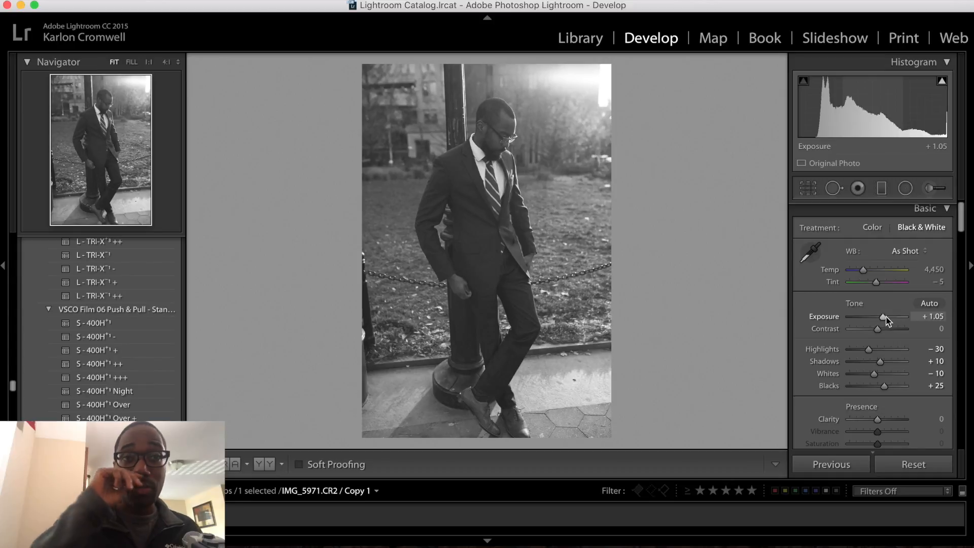
Zoom in on the man's face and set orange to +49 and yellow to +77 in the Black & White Mix.
{"action": "scroll", "coordinate": [872, 330], "scroll_direction": "down", "scroll_amount": 4}
{"action": "left_click", "coordinate": [487, 123]}
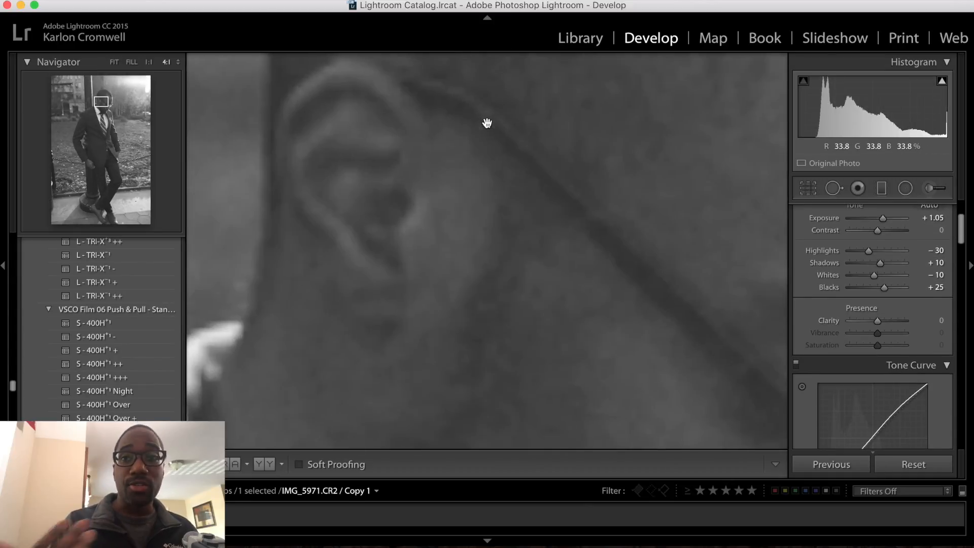
{"action": "left_click_drag", "start_coordinate": [600, 263], "coordinate": [579, 230]}
{"action": "scroll", "coordinate": [856, 318], "scroll_direction": "down", "scroll_amount": 6}
{"action": "scroll", "coordinate": [857, 318], "scroll_direction": "up", "scroll_amount": 3}
{"action": "scroll", "coordinate": [857, 318], "scroll_direction": "down", "scroll_amount": 3}
{"action": "scroll", "coordinate": [857, 318], "scroll_direction": "up", "scroll_amount": 5}
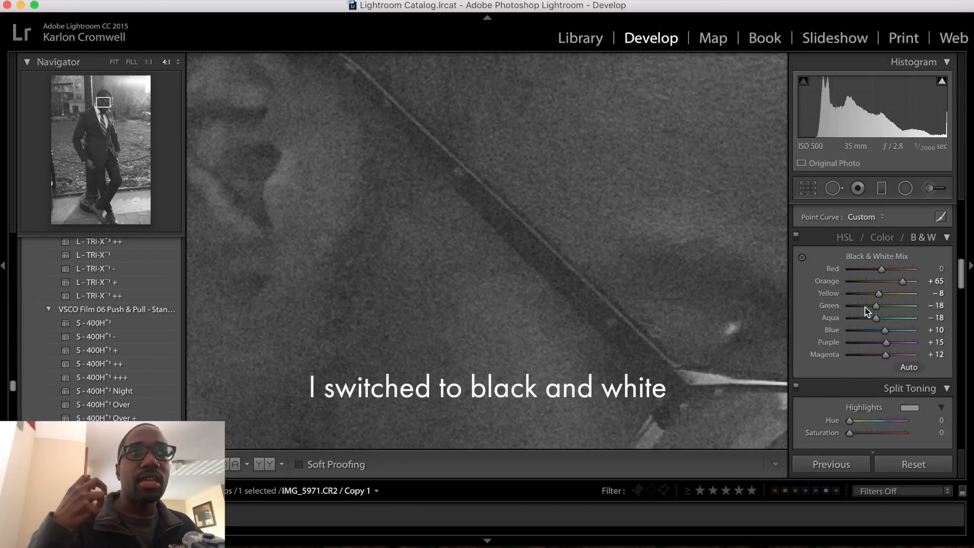
{"action": "left_click_drag", "start_coordinate": [900, 282], "coordinate": [907, 294]}
{"action": "left_click", "coordinate": [603, 286]}
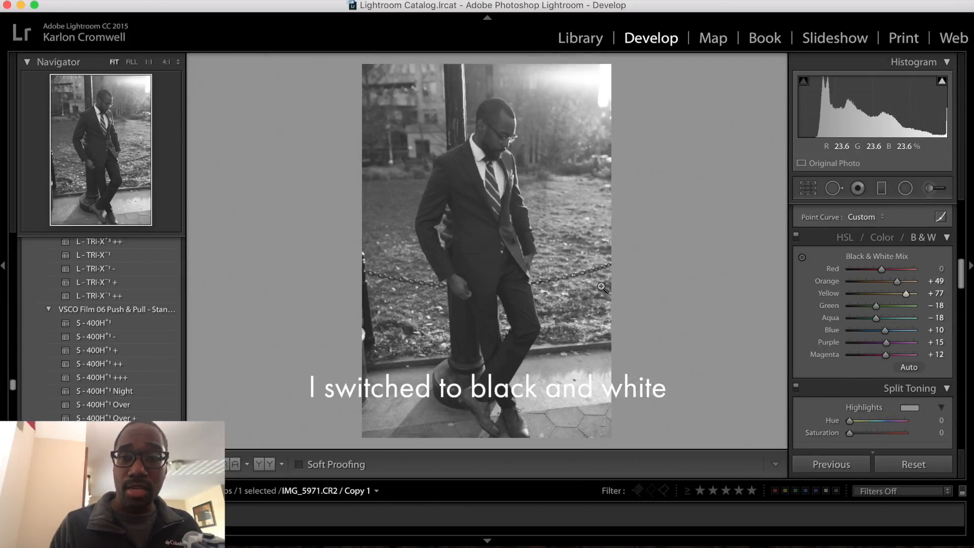
Reduce the grain amount of the black-and-white copy to 6.
{"action": "scroll", "coordinate": [837, 351], "scroll_direction": "down", "scroll_amount": 10}
{"action": "scroll", "coordinate": [837, 352], "scroll_direction": "down", "scroll_amount": 10}
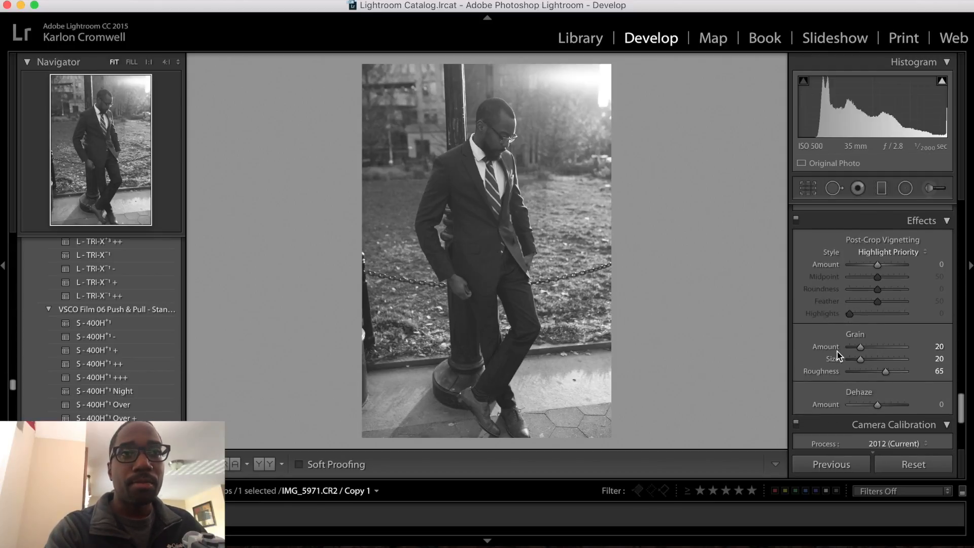
{"action": "left_click", "coordinate": [853, 345]}
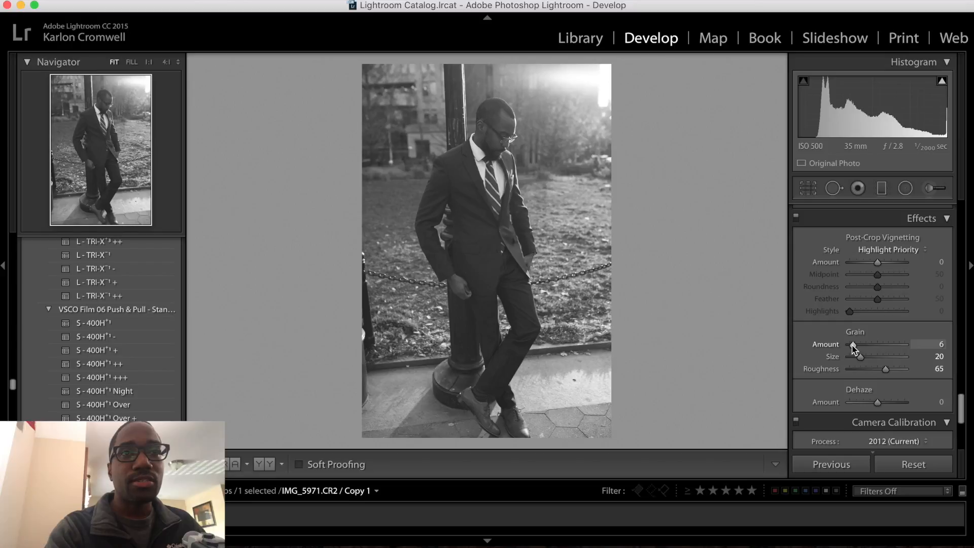
Set the tone curve lights to +33 and darks to +37, and lower the photo's contrast.
{"action": "scroll", "coordinate": [853, 347], "scroll_direction": "up", "scroll_amount": 10}
{"action": "scroll", "coordinate": [853, 349], "scroll_direction": "up", "scroll_amount": 10}
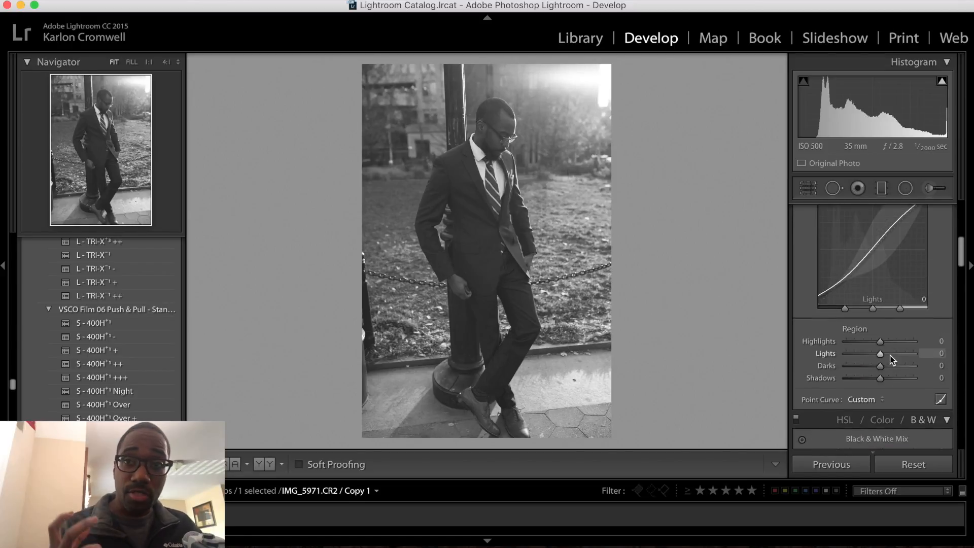
{"action": "left_click_drag", "start_coordinate": [880, 353], "coordinate": [891, 355]}
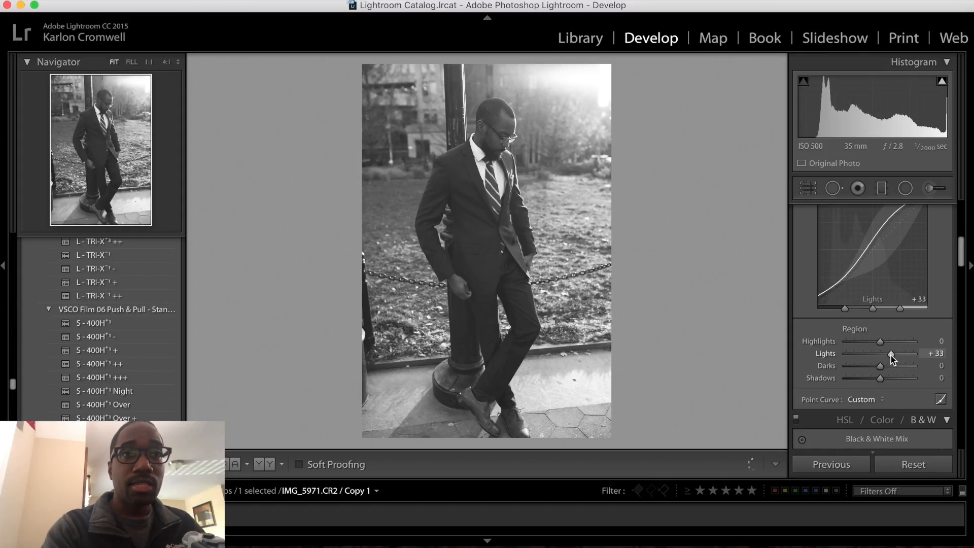
{"action": "left_click_drag", "start_coordinate": [871, 365], "coordinate": [896, 366]}
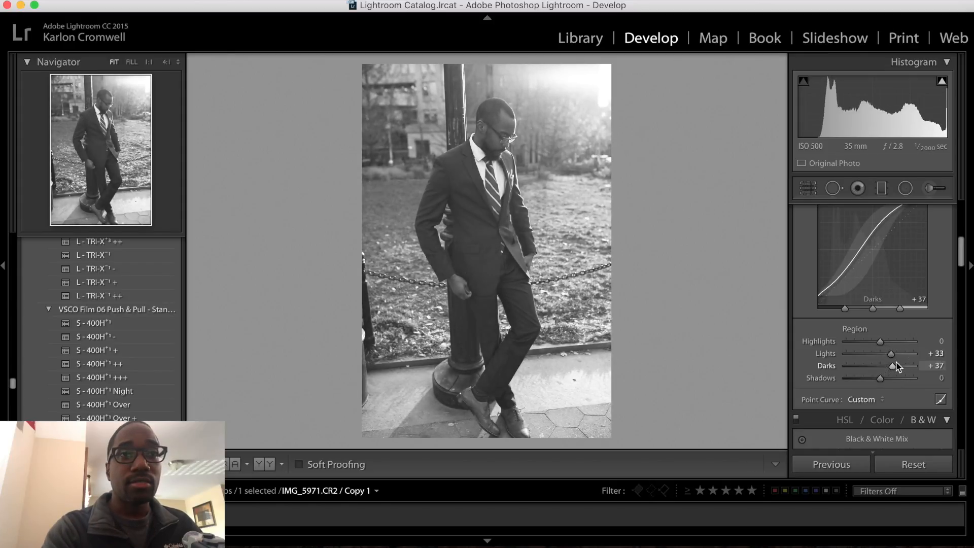
{"action": "scroll", "coordinate": [883, 350], "scroll_direction": "up", "scroll_amount": 5}
{"action": "left_click_drag", "start_coordinate": [878, 328], "coordinate": [859, 327]}
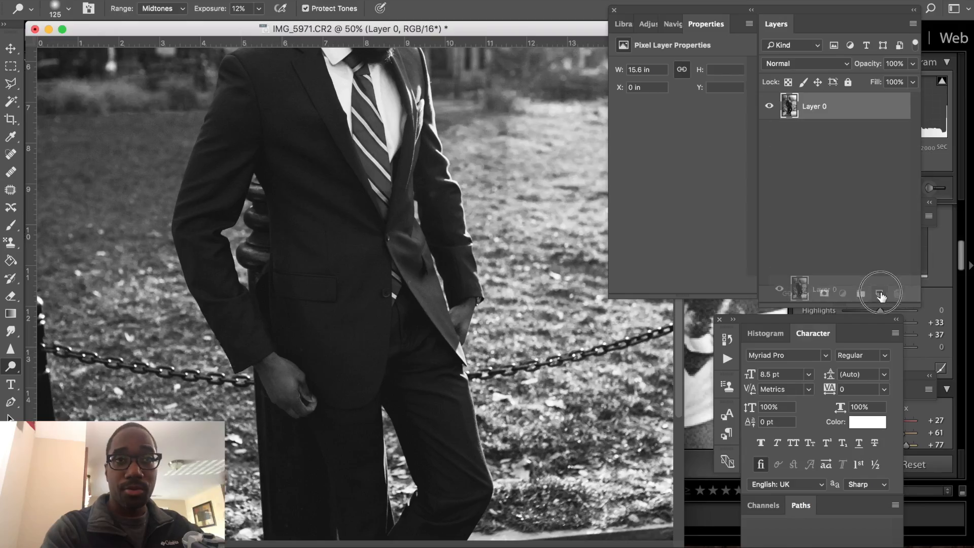
In Photoshop, set the Levels adjustment's midtones to 1.42 and its white input level to 207.
{"action": "scroll", "coordinate": [355, 254], "scroll_direction": "up", "scroll_amount": 5}
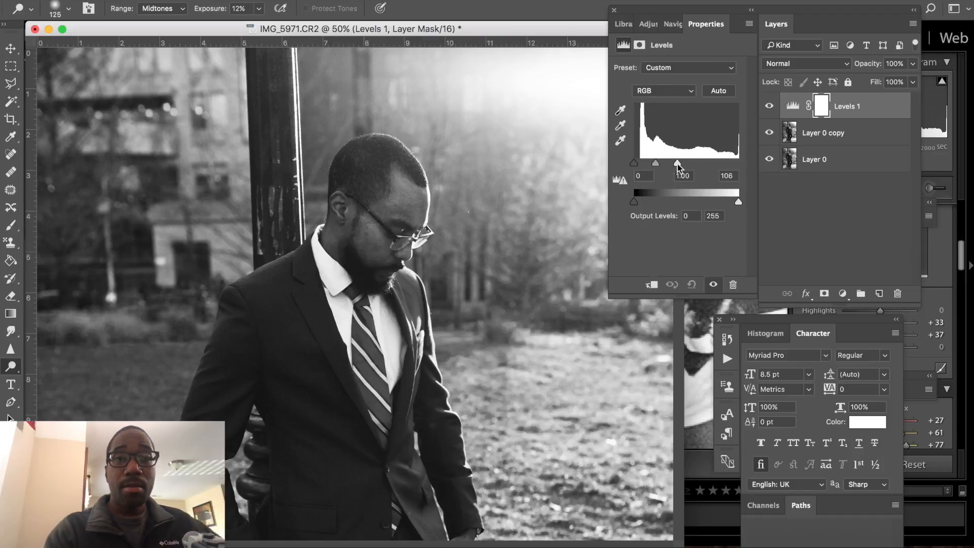
{"action": "left_click_drag", "start_coordinate": [687, 163], "coordinate": [675, 164]}
{"action": "left_click_drag", "start_coordinate": [738, 163], "coordinate": [665, 164]}
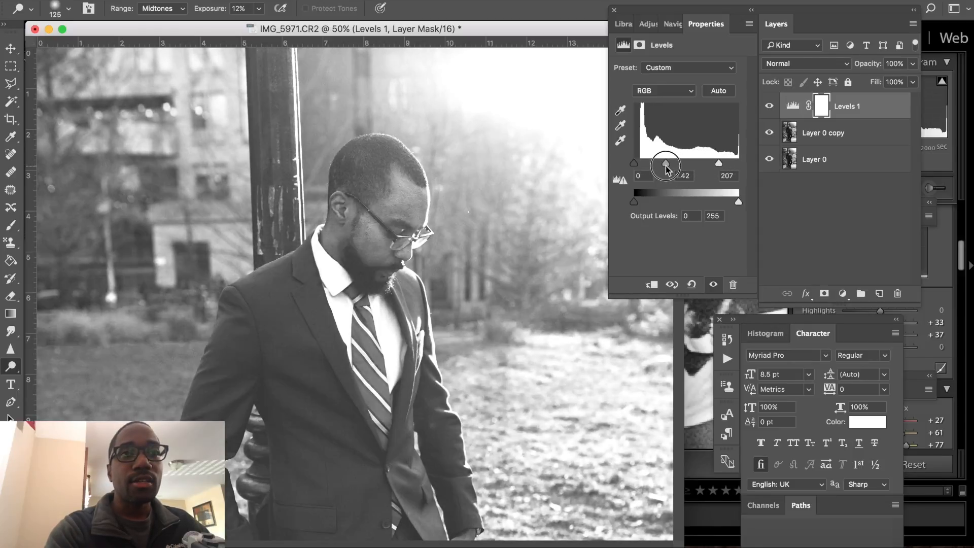
Fill the Levels layer mask with black using the Paint Bucket and ready the Brush with white as foreground color.
{"action": "key", "text": "x"}
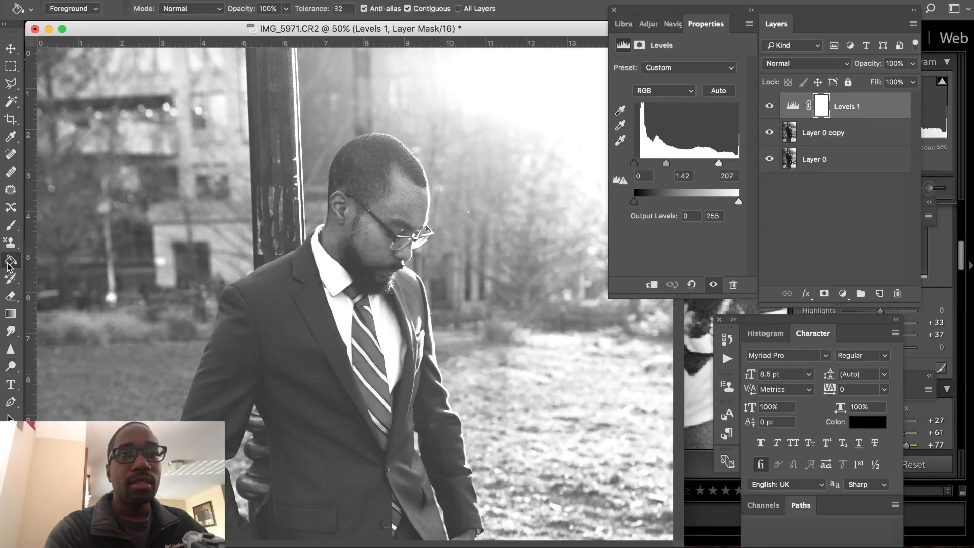
{"action": "key", "text": "g"}
{"action": "left_click", "coordinate": [412, 180]}
{"action": "key", "text": "b"}
{"action": "key", "text": "x"}
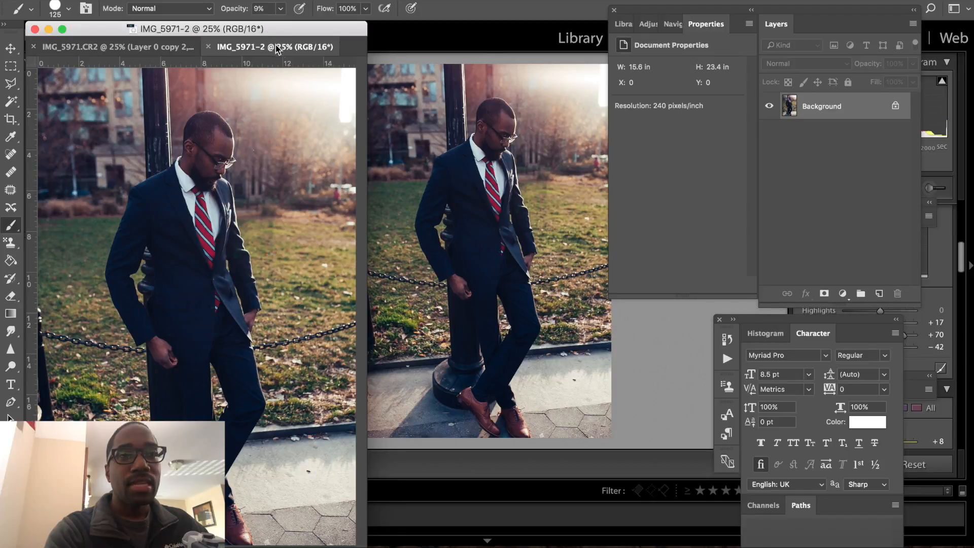
Float the color document IMG_5971-2 in its own window, unlock its background and move it into IMG_5971.CR2 as a new layer.
{"action": "left_click_drag", "start_coordinate": [276, 48], "coordinate": [499, 112]}
{"action": "key", "text": "a"}
{"action": "left_click", "coordinate": [894, 106]}
{"action": "left_click_drag", "start_coordinate": [589, 315], "coordinate": [198, 284]}
{"action": "key", "text": "v"}
{"action": "left_click_drag", "start_coordinate": [198, 203], "coordinate": [246, 302]}
{"action": "left_click_drag", "start_coordinate": [366, 22], "coordinate": [580, 21]}
Place the black-and-white Layer 0 copy 2 above the color layer with its opacity at 51%.
{"action": "left_click", "coordinate": [912, 63]}
{"action": "left_click_drag", "start_coordinate": [914, 79], "coordinate": [890, 83]}
{"action": "left_click_drag", "start_coordinate": [839, 161], "coordinate": [832, 121]}
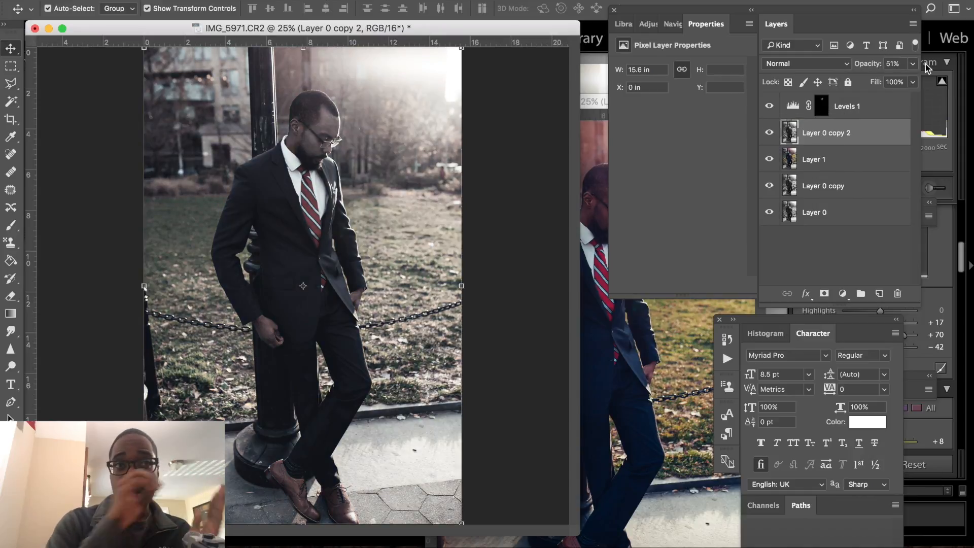
Try the Screen blend mode on Layer 0 copy 2 and hide the Levels 1 adjustment layer.
{"action": "left_click", "coordinate": [839, 158]}
{"action": "left_click", "coordinate": [857, 124]}
{"action": "left_click", "coordinate": [804, 63]}
{"action": "left_click", "coordinate": [812, 151]}
{"action": "left_click", "coordinate": [804, 63]}
{"action": "left_click", "coordinate": [797, 74]}
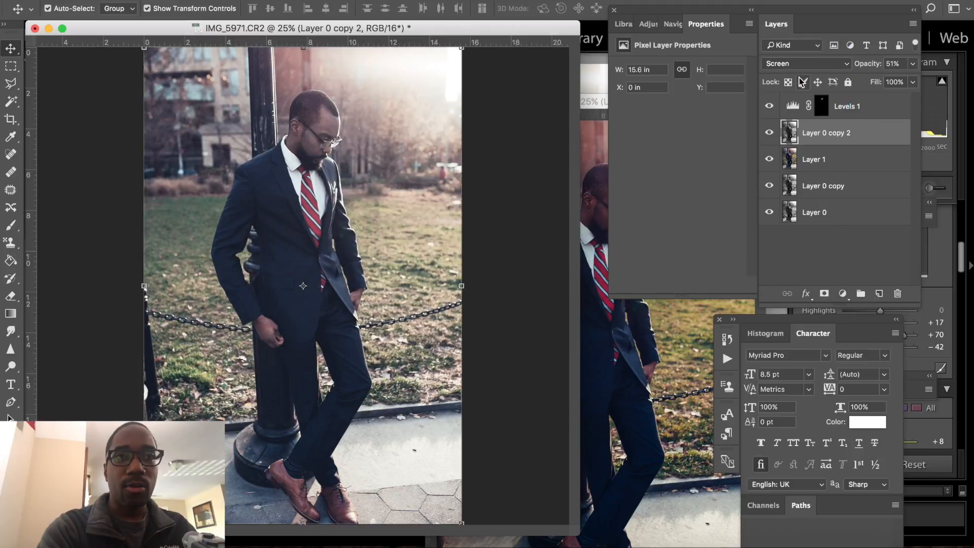
{"action": "left_click", "coordinate": [846, 167]}
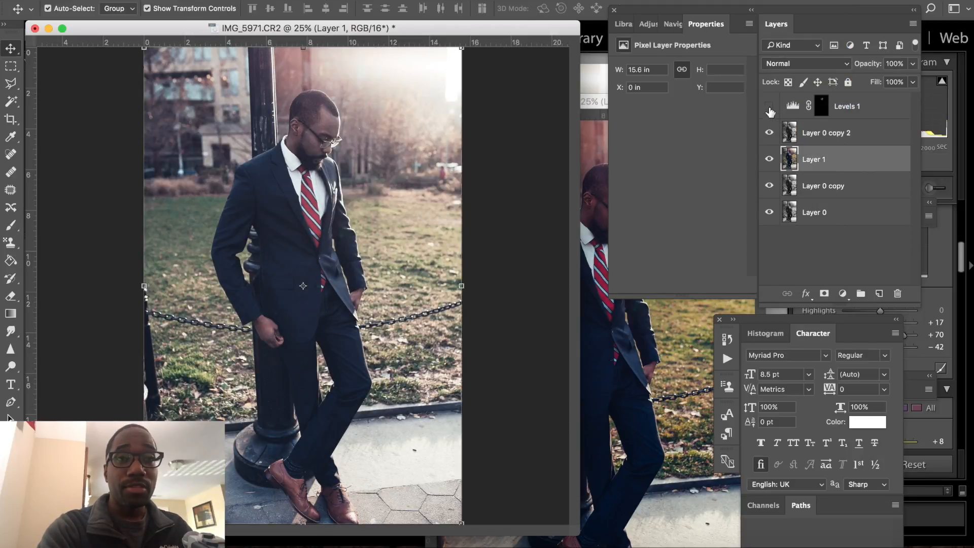
{"action": "left_click", "coordinate": [842, 132]}
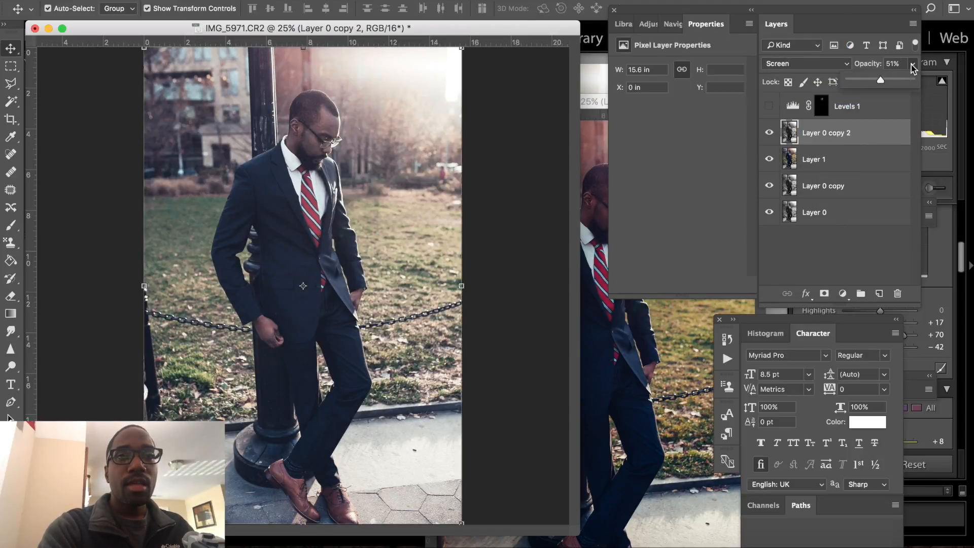
Raise Layer 0 copy 2's opacity to 100% and try the Lighten and Darker Color blend modes on it.
{"action": "left_click_drag", "start_coordinate": [913, 67], "coordinate": [948, 85]}
{"action": "left_click", "coordinate": [812, 63]}
{"action": "left_click", "coordinate": [812, 61]}
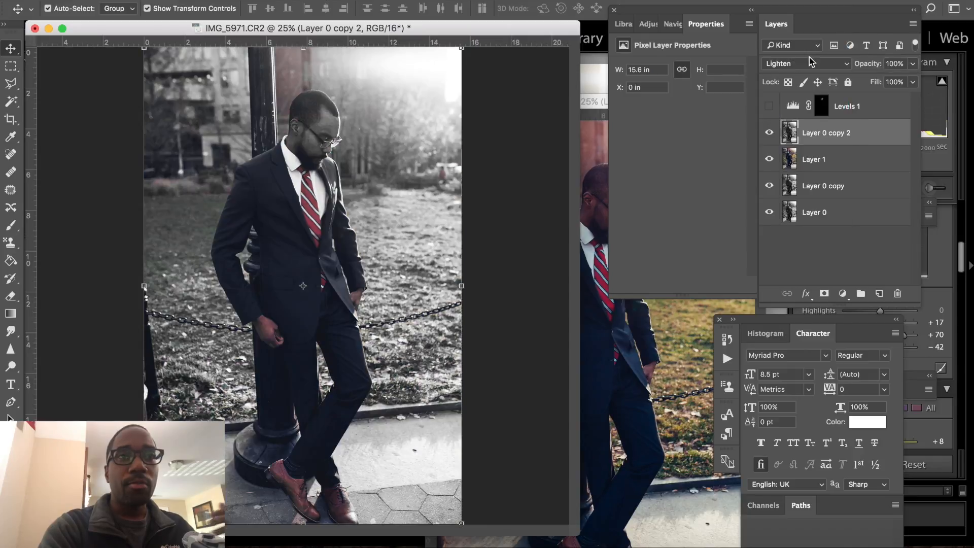
{"action": "left_click", "coordinate": [810, 64]}
{"action": "left_click", "coordinate": [809, 49]}
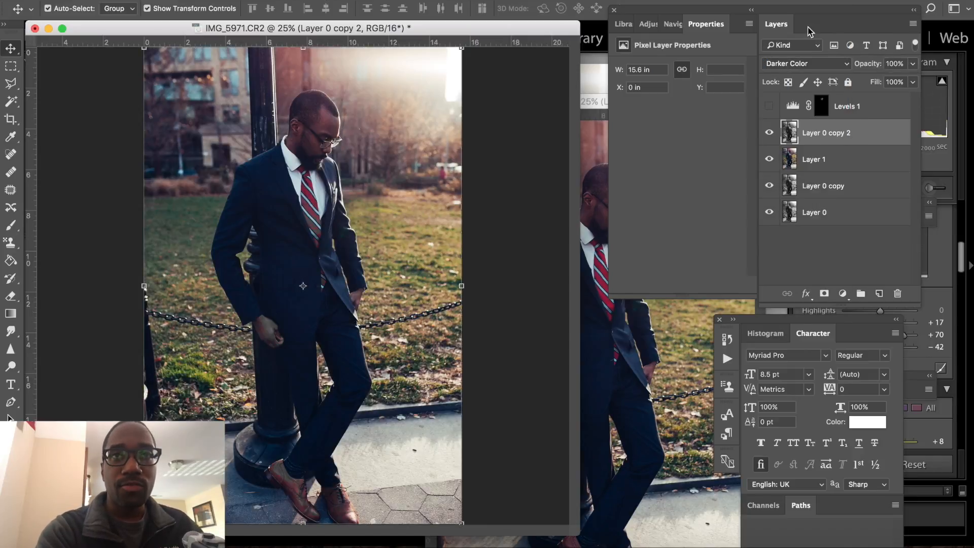
Blend Layer 0 copy 2 with Linear Burn at 22% opacity and toggle its visibility to compare the effect.
{"action": "left_click", "coordinate": [803, 65]}
{"action": "left_click", "coordinate": [804, 54]}
{"action": "left_click", "coordinate": [802, 67]}
{"action": "left_click", "coordinate": [802, 66]}
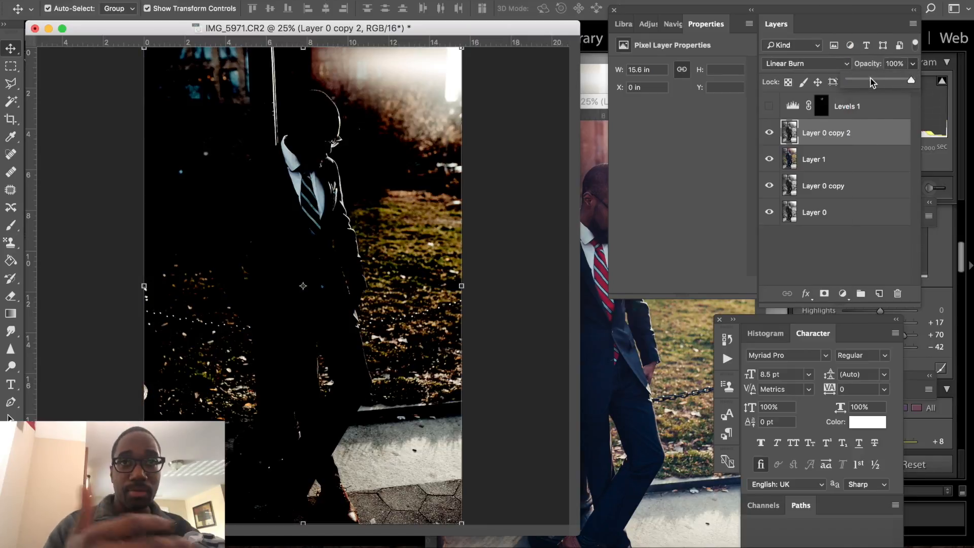
{"action": "left_click", "coordinate": [871, 81]}
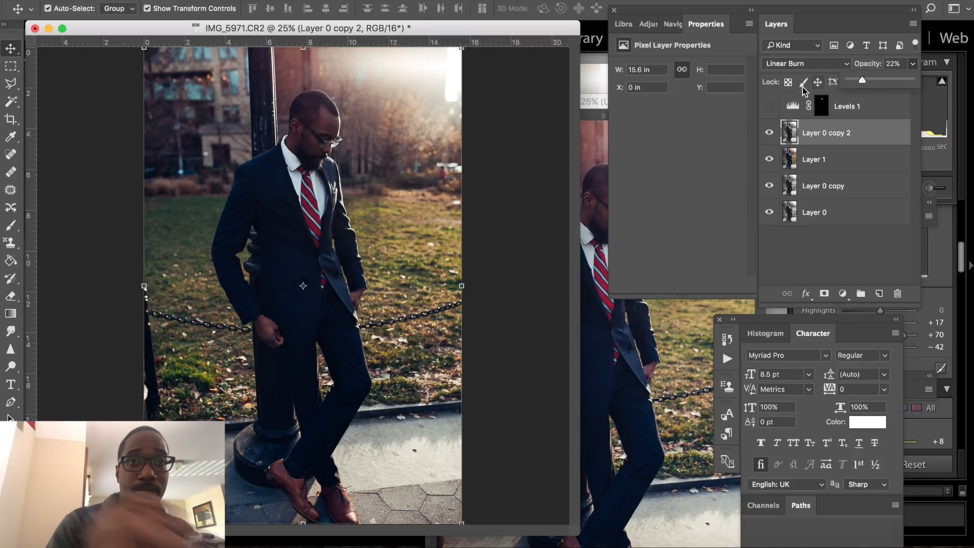
{"action": "left_click", "coordinate": [769, 133]}
{"action": "left_click", "coordinate": [768, 132]}
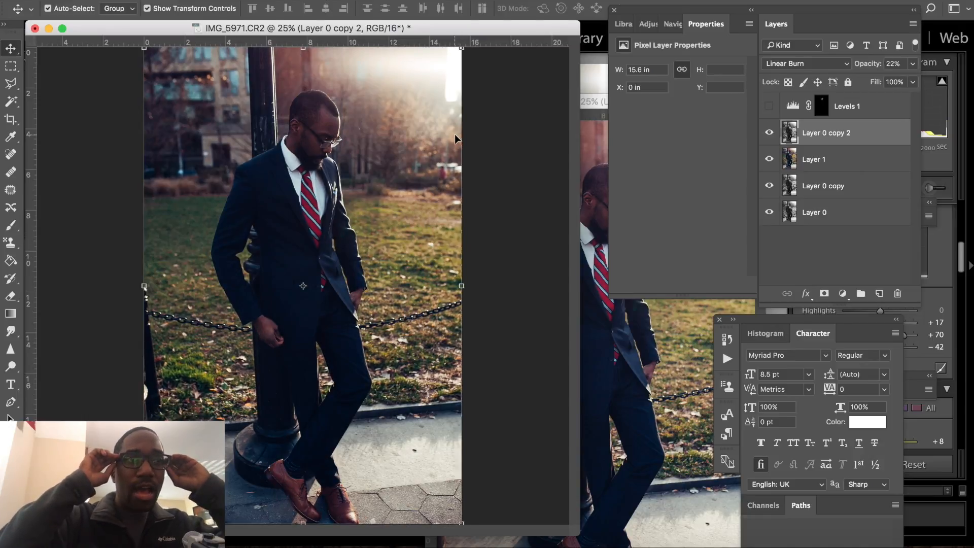
Close the IMG_5971.CR2 document and close IMG_5971-2 without saving its changes.
{"action": "key", "text": "super+minus"}
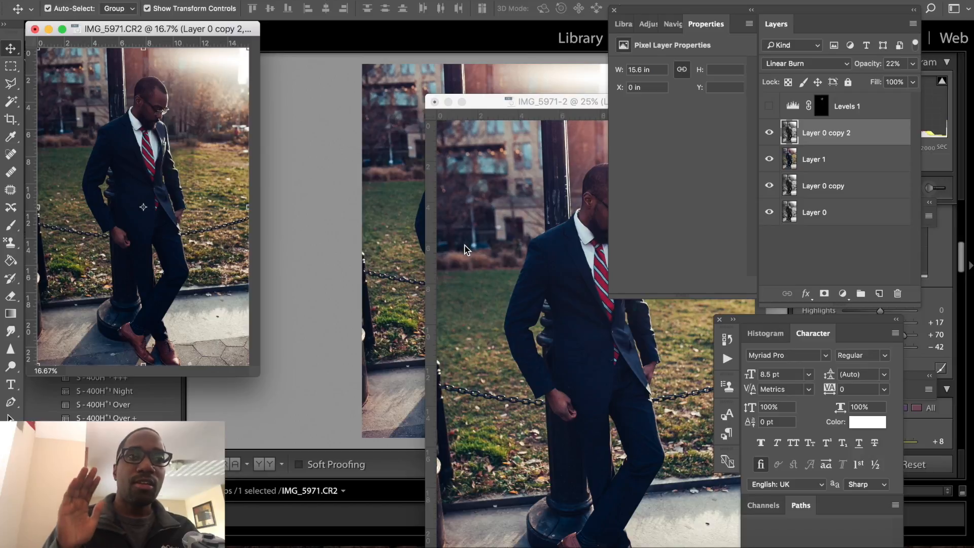
{"action": "key", "text": "super+w"}
{"action": "key", "text": "Return"}
{"action": "key", "text": "super+w"}
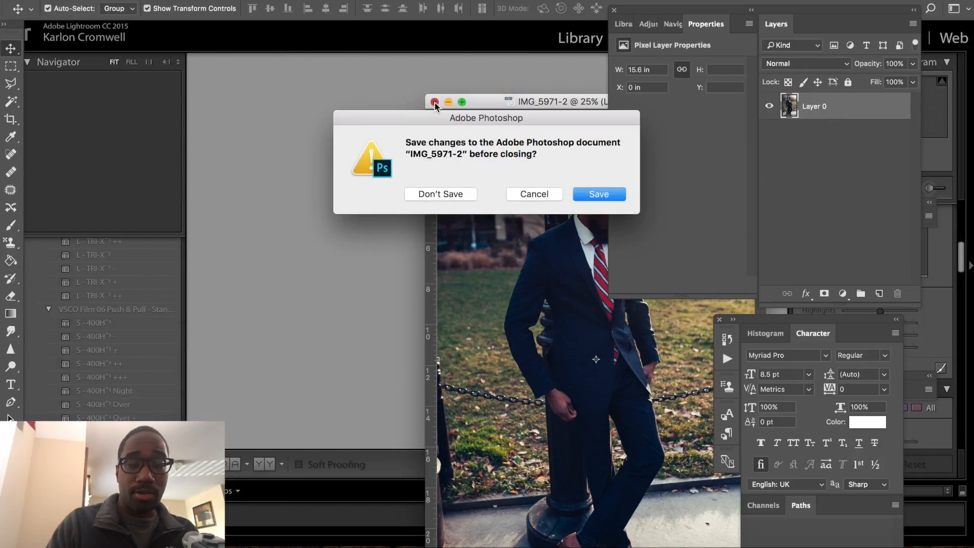
{"action": "left_click", "coordinate": [453, 198]}
Switch to Lightroom, reopen the color version of IMG_5971.CR2 for developing and set its tone curve lights to +45.
{"action": "key", "text": "XF86AudioRaiseVolume"}
{"action": "key", "text": "super+Tab"}
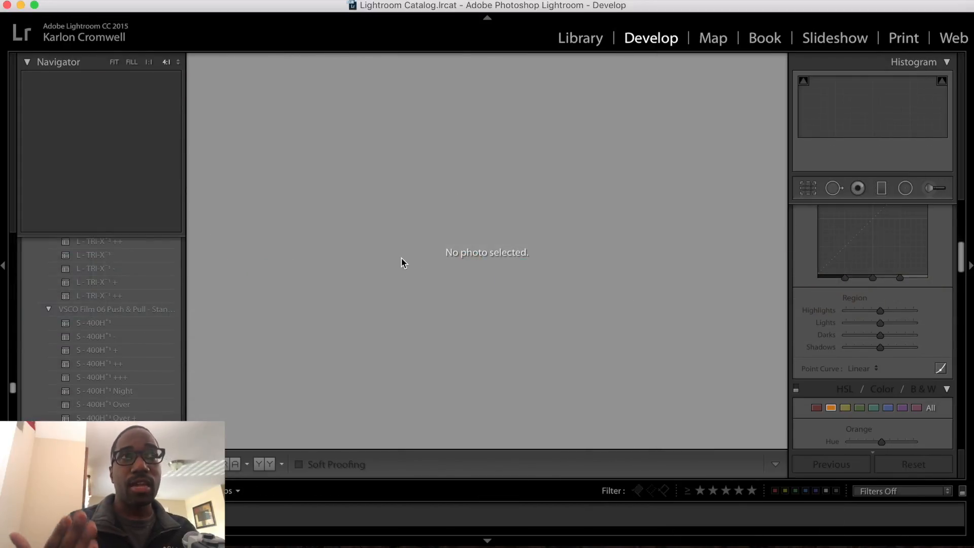
{"action": "left_click", "coordinate": [579, 41]}
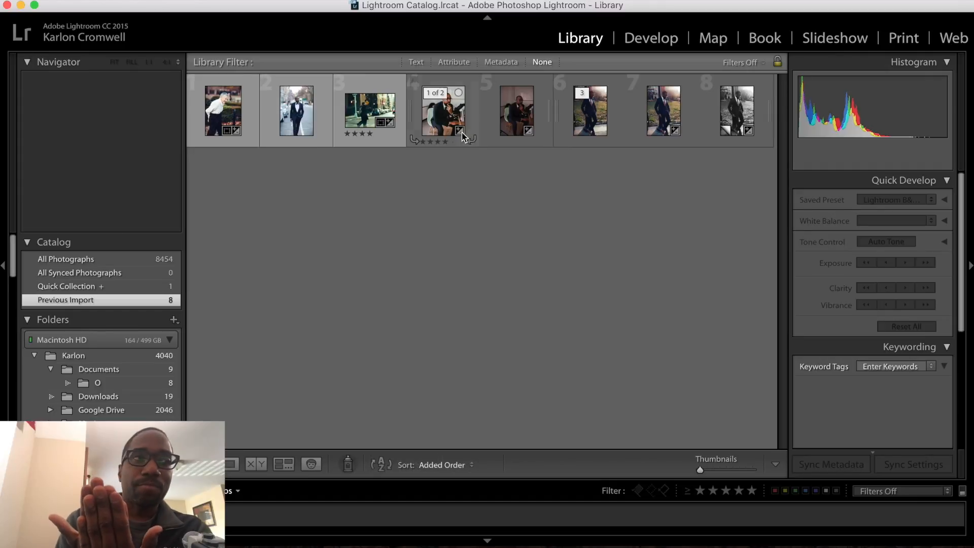
{"action": "double_click", "coordinate": [663, 111]}
{"action": "left_click", "coordinate": [665, 42]}
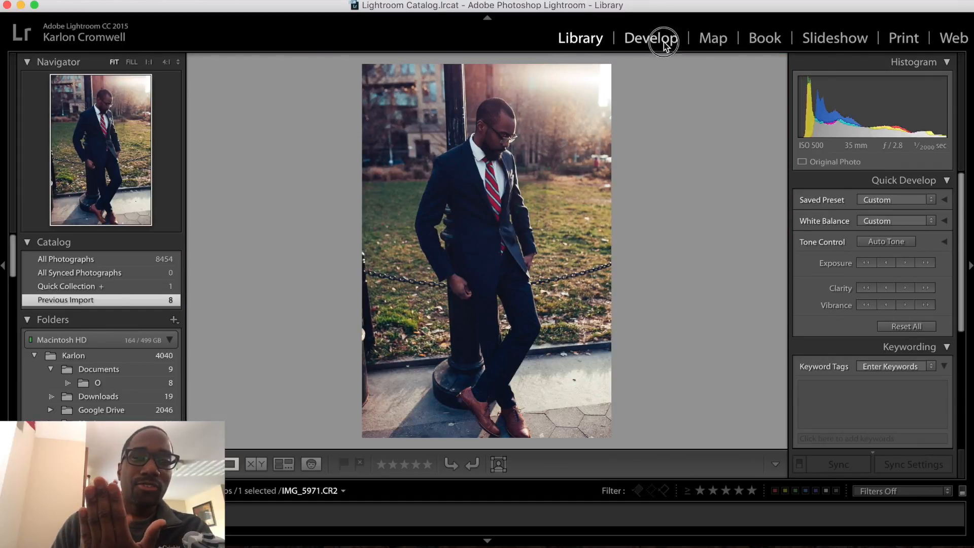
{"action": "left_click_drag", "start_coordinate": [886, 324], "coordinate": [895, 324]}
{"action": "scroll", "coordinate": [895, 324], "scroll_direction": "down", "scroll_amount": 5}
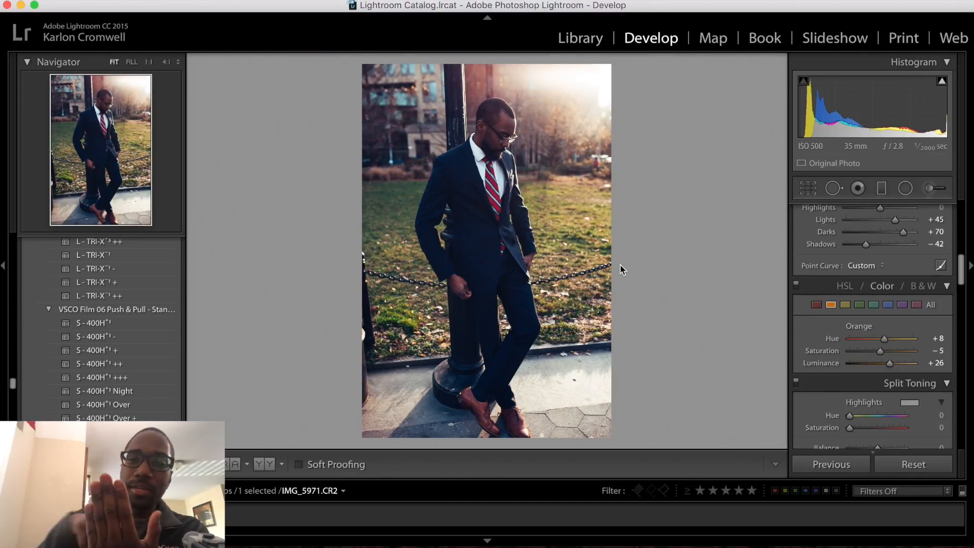
Remove the black-and-white virtual copy of IMG_5971.CR2 from the catalog.
{"action": "key", "text": "Right"}
{"action": "key", "text": "Delete"}
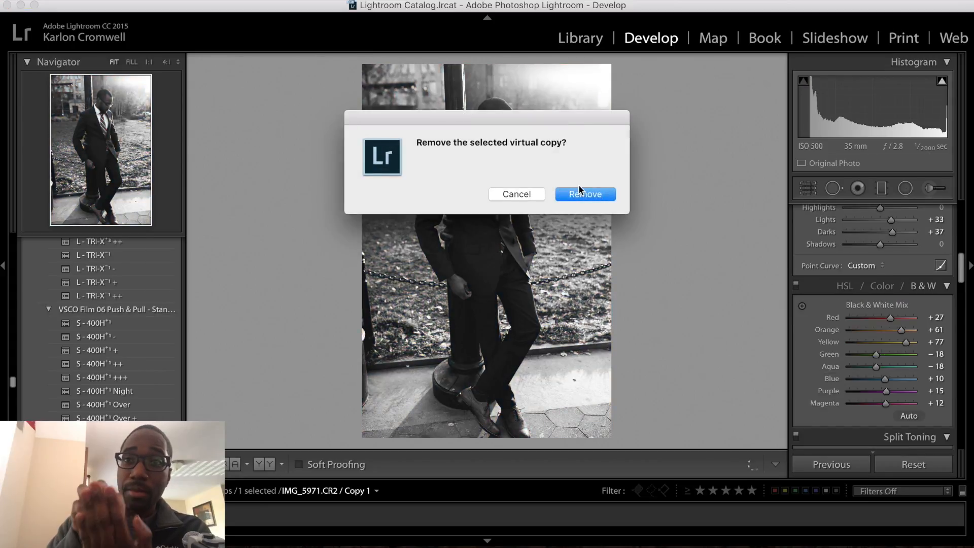
{"action": "left_click", "coordinate": [579, 192]}
Compare IMG_5836-Edit.tif with the original IMG_5836.CR2.
{"action": "key", "text": "Right"}
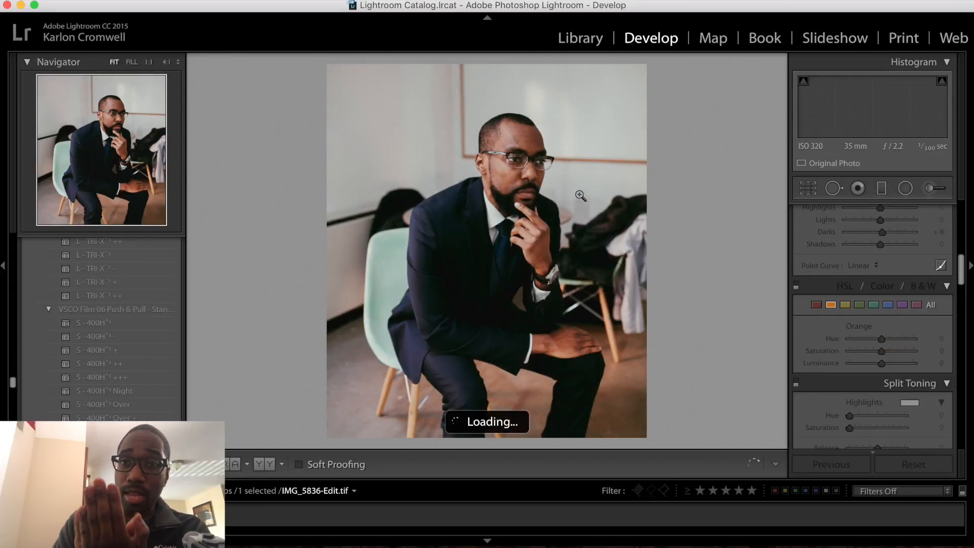
{"action": "key", "text": "Right"}
{"action": "key", "text": "Left"}
{"action": "key", "text": "Right"}
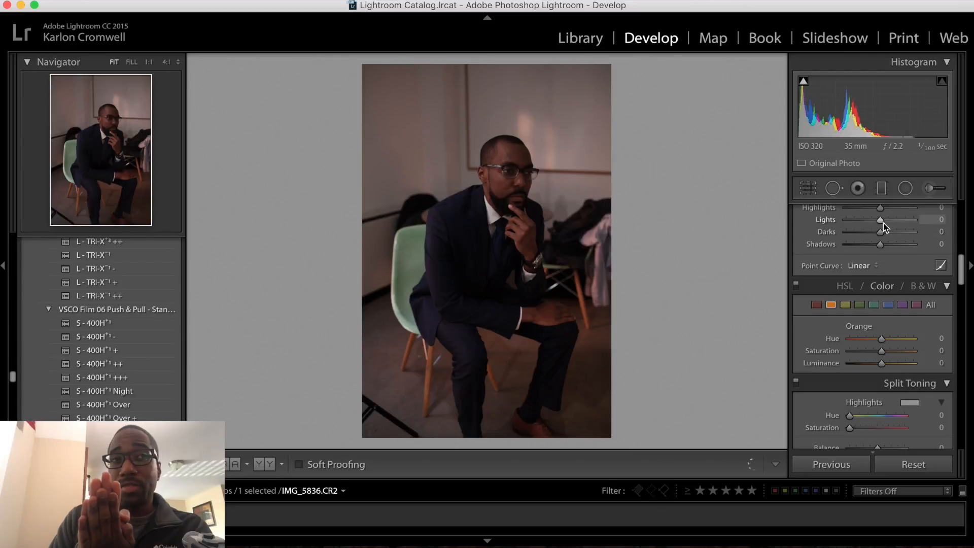
Try raising tone curve regions on IMG_5836.CR2, return to IMG_5836-Edit.tif and undo its tone curve shadows change.
{"action": "left_click_drag", "start_coordinate": [880, 232], "coordinate": [897, 232]}
{"action": "scroll", "coordinate": [899, 234], "scroll_direction": "up", "scroll_amount": 3}
{"action": "left_click_drag", "start_coordinate": [881, 274], "coordinate": [891, 275]}
{"action": "key", "text": "Left"}
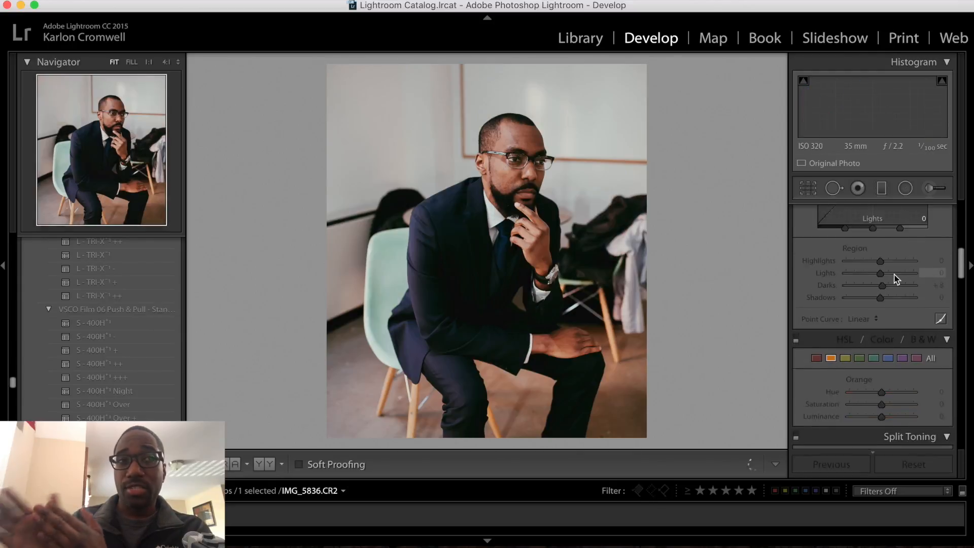
{"action": "key", "text": "super+z"}
{"action": "key", "text": "super+z"}
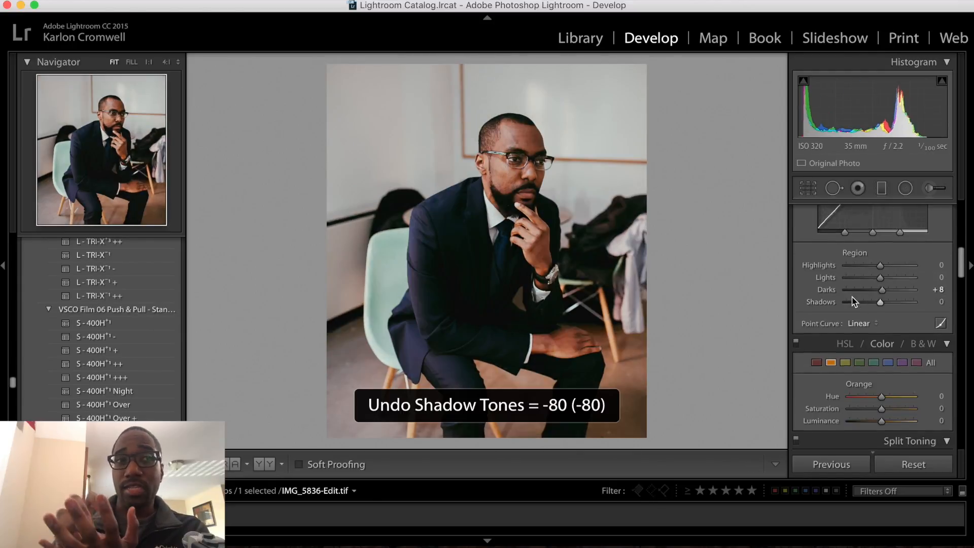
Set IMG_5836-Edit.tif's blacks to +25, whites to −12 and temperature to +13.
{"action": "scroll", "coordinate": [870, 276], "scroll_direction": "up", "scroll_amount": 5}
{"action": "left_click_drag", "start_coordinate": [877, 388], "coordinate": [884, 389]}
{"action": "left_click_drag", "start_coordinate": [866, 376], "coordinate": [874, 374]}
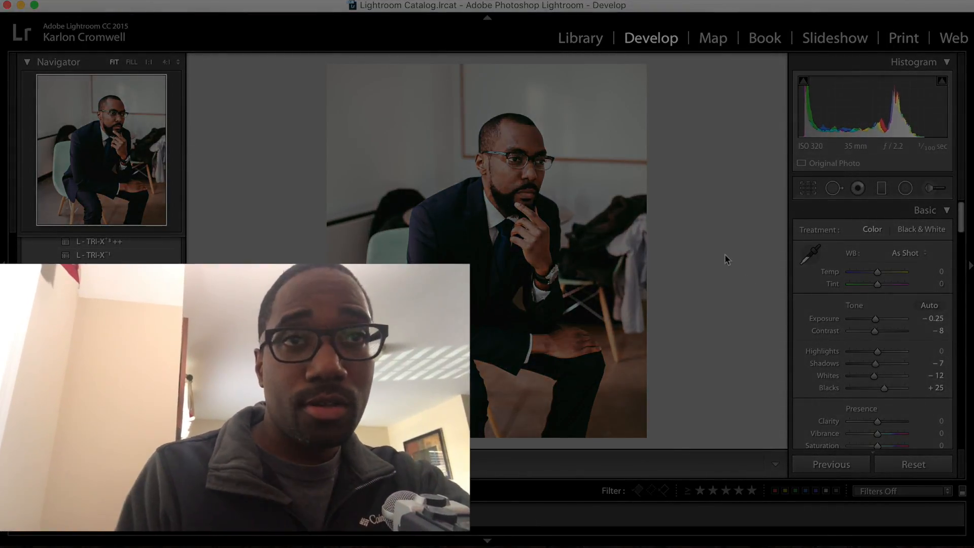
{"action": "left_click_drag", "start_coordinate": [877, 272], "coordinate": [884, 274]}
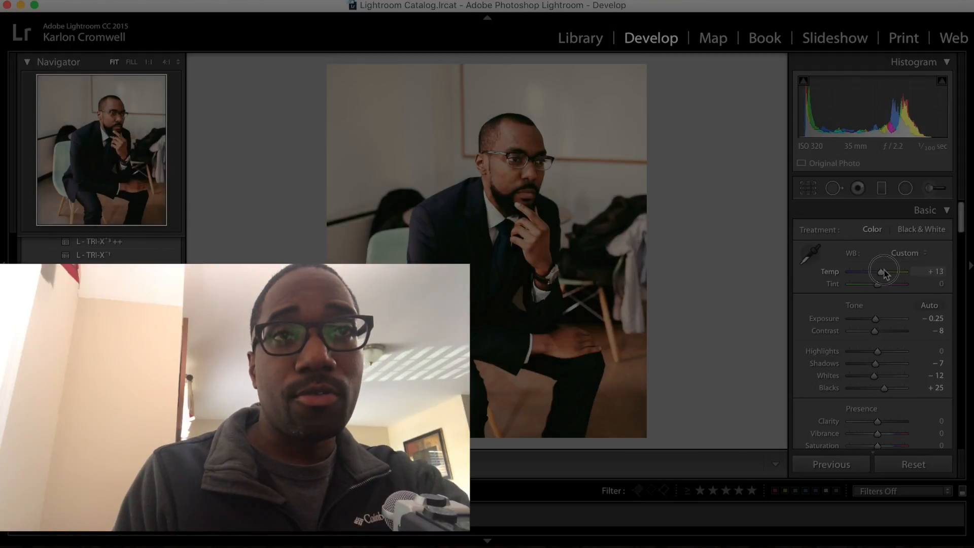
Go to the street crossing photo and set its vibrance to −46 and temperature to 6,729.
{"action": "key", "text": "Right"}
{"action": "key", "text": "Right"}
{"action": "key", "text": "Right"}
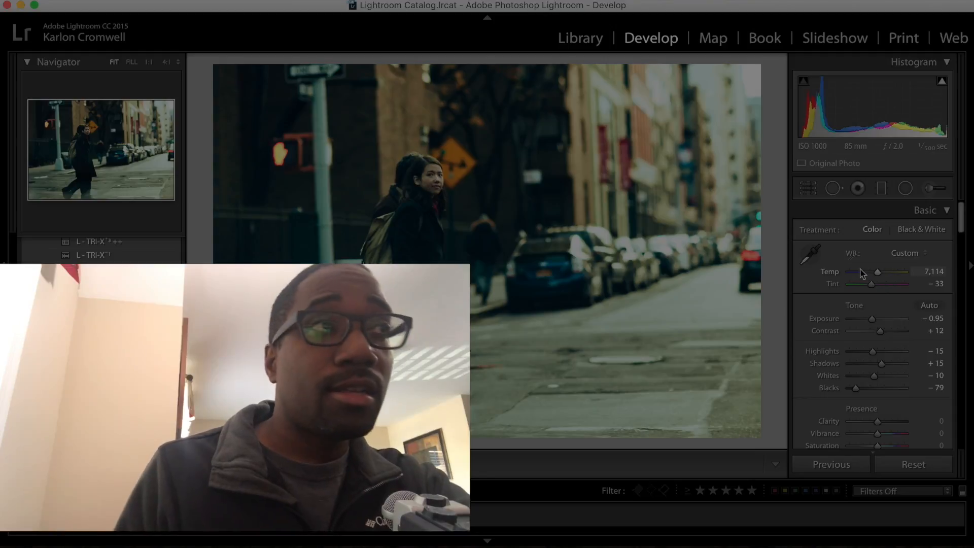
{"action": "left_click_drag", "start_coordinate": [863, 276], "coordinate": [860, 273]}
{"action": "left_click", "coordinate": [864, 434]}
{"action": "left_click", "coordinate": [876, 273]}
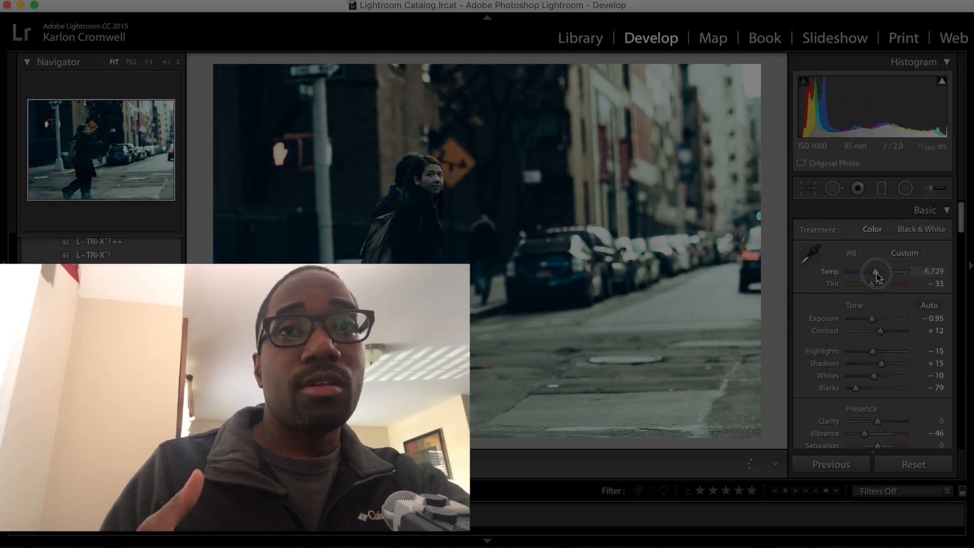
Set the street photo's yellow hue to −34, saturation to +24 and luminance to −10.
{"action": "scroll", "coordinate": [877, 314], "scroll_direction": "down", "scroll_amount": 5}
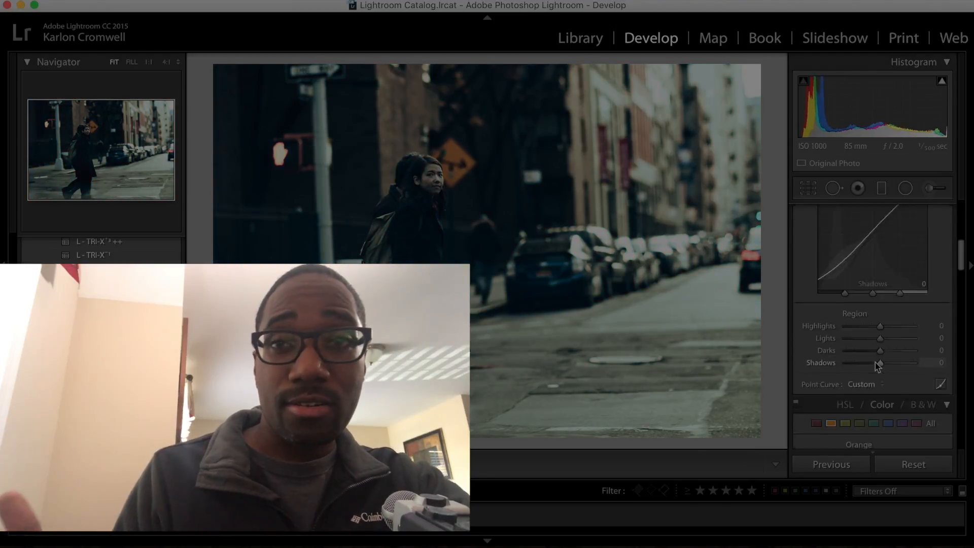
{"action": "left_click_drag", "start_coordinate": [867, 236], "coordinate": [872, 240]}
{"action": "scroll", "coordinate": [878, 367], "scroll_direction": "down", "scroll_amount": 8}
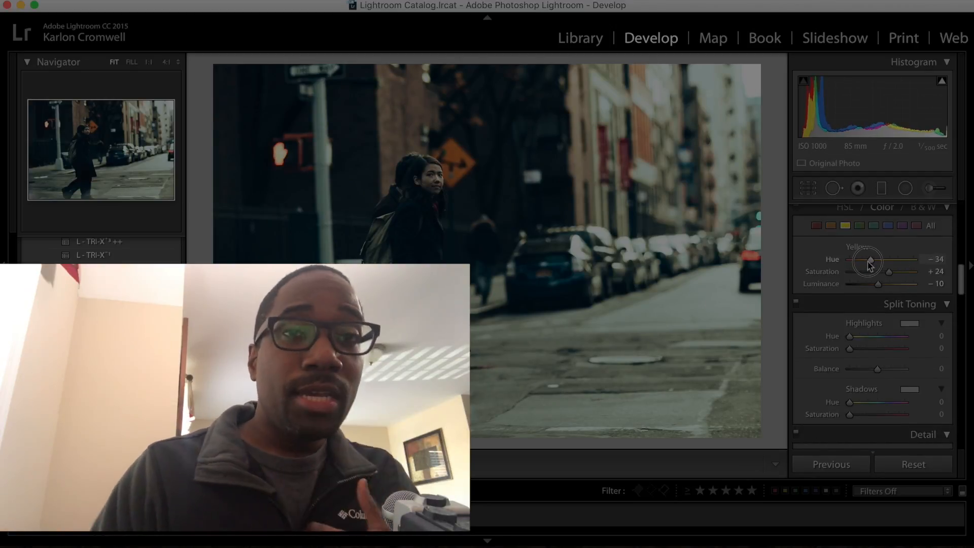
Open the bow tie street portrait, browse the VSCO Film 06 presets and apply one from the Leica set.
{"action": "key", "text": "4"}
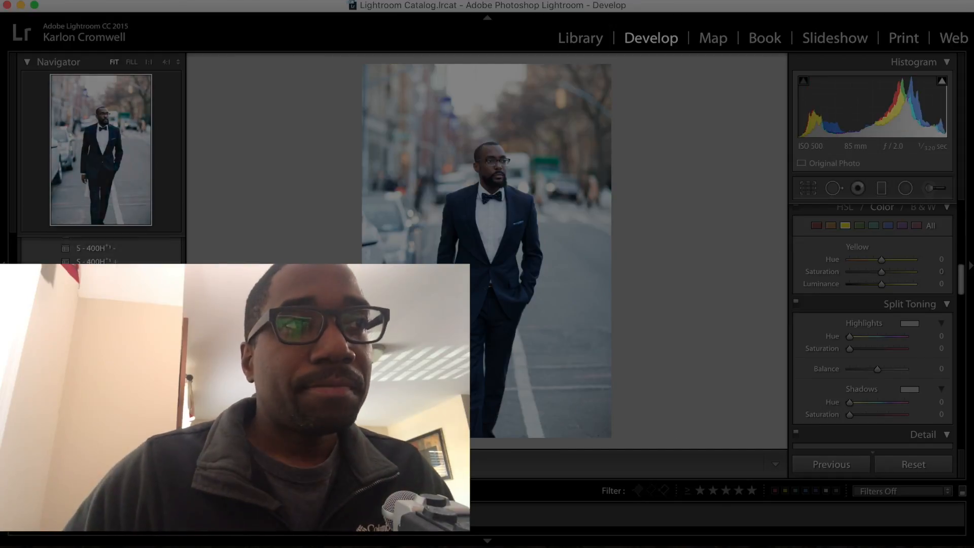
{"action": "scroll", "coordinate": [102, 355], "scroll_direction": "down", "scroll_amount": 10}
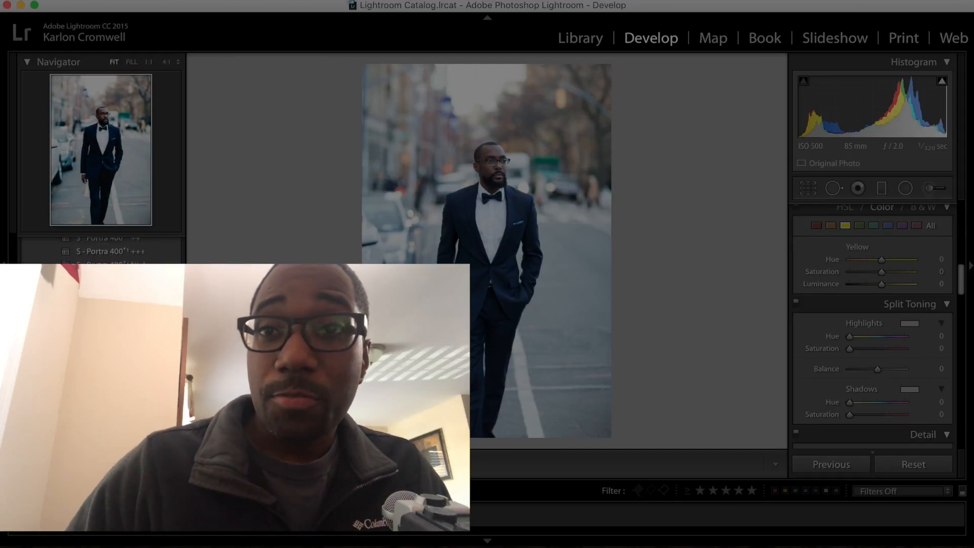
{"action": "scroll", "coordinate": [101, 355], "scroll_direction": "down", "scroll_amount": 3}
{"action": "scroll", "coordinate": [102, 355], "scroll_direction": "down", "scroll_amount": 3}
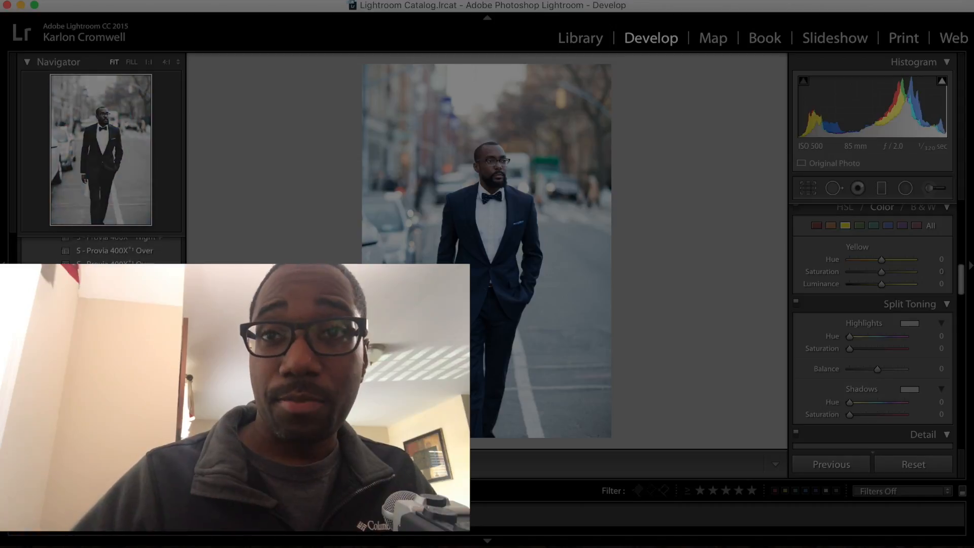
{"action": "scroll", "coordinate": [101, 251], "scroll_direction": "down", "scroll_amount": 10}
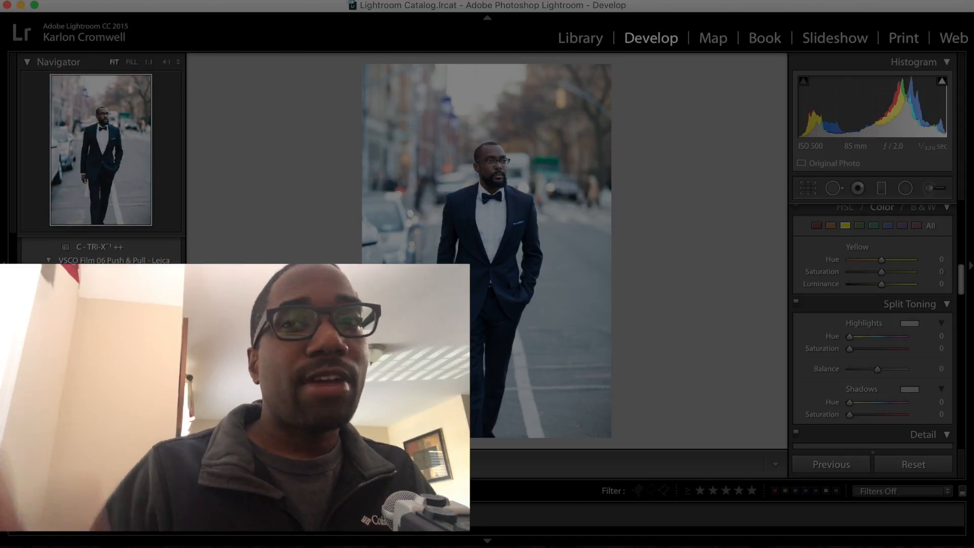
{"action": "scroll", "coordinate": [883, 238], "scroll_direction": "up", "scroll_amount": 10}
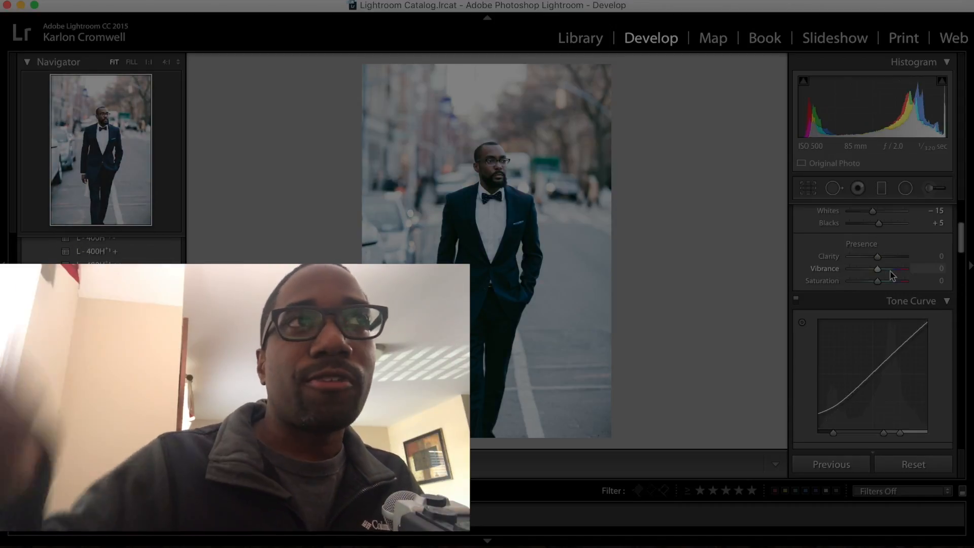
Raise the portrait's contrast to +40 and, viewing the face up close, set sharpening amount to 50 and radius to 1.4.
{"action": "left_click_drag", "start_coordinate": [878, 234], "coordinate": [889, 234]}
{"action": "left_click", "coordinate": [530, 176]}
{"action": "left_click_drag", "start_coordinate": [456, 174], "coordinate": [604, 191]}
{"action": "left_click_drag", "start_coordinate": [586, 233], "coordinate": [712, 246]}
{"action": "scroll", "coordinate": [825, 294], "scroll_direction": "down", "scroll_amount": 15}
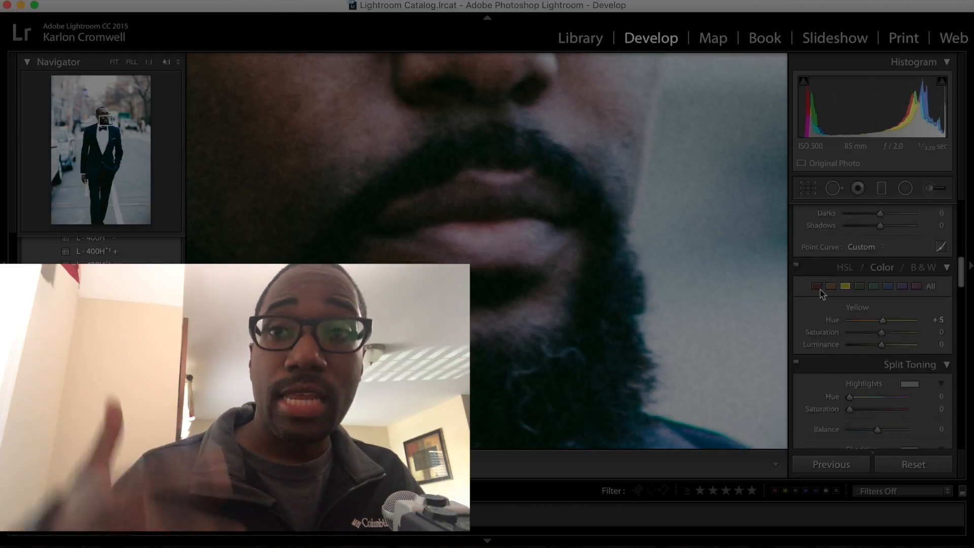
{"action": "scroll", "coordinate": [825, 293], "scroll_direction": "up", "scroll_amount": 4}
{"action": "left_click_drag", "start_coordinate": [849, 257], "coordinate": [868, 258]}
{"action": "left_click_drag", "start_coordinate": [860, 269], "coordinate": [869, 268]}
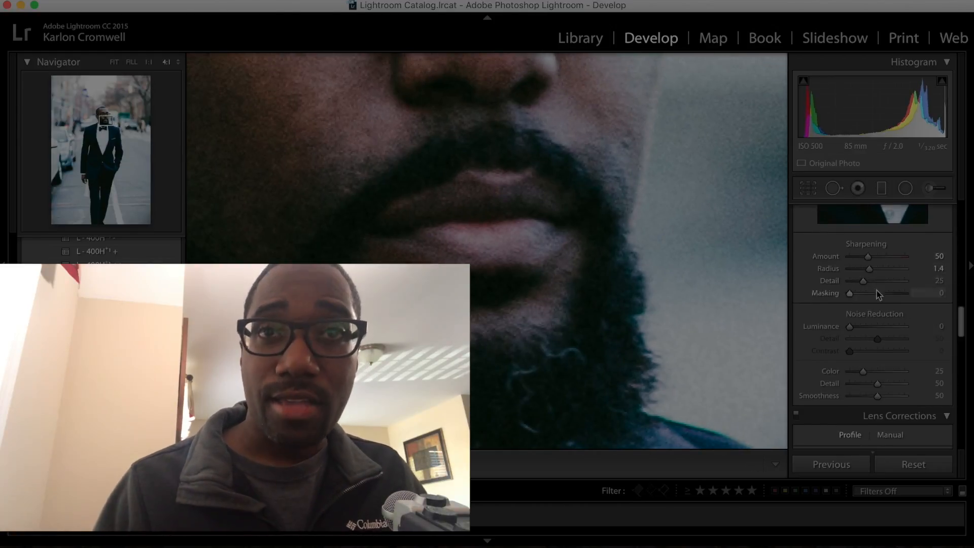
Heal the stray light hairs in the beard with short Spot Removal strokes at size 5 and opacity 100.
{"action": "mouse_move", "coordinate": [531, 361]}
{"action": "left_mouse_down"}
{"action": "mouse_move", "coordinate": [530, 251]}
{"action": "mouse_move", "coordinate": [527, 321]}
{"action": "left_mouse_up"}
{"action": "left_click", "coordinate": [833, 188]}
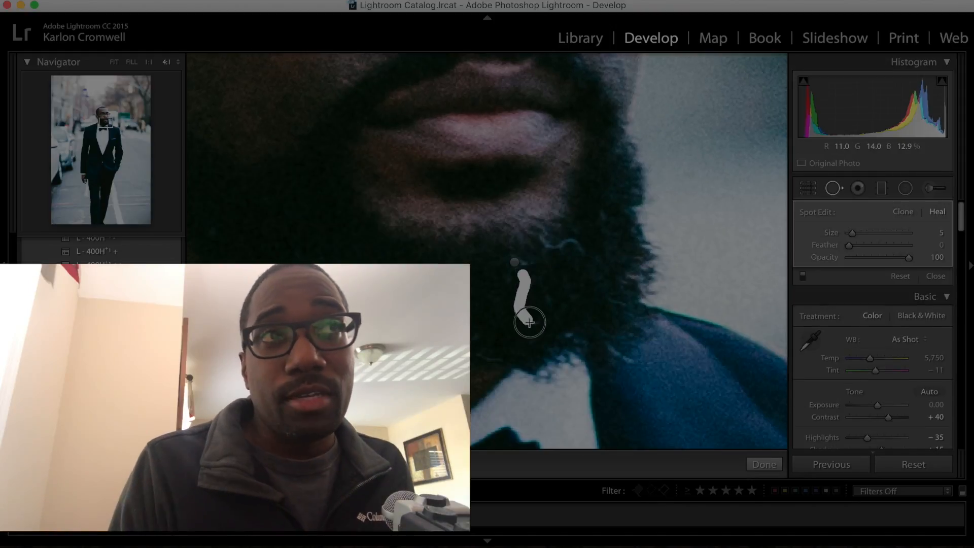
{"action": "left_click_drag", "start_coordinate": [558, 248], "coordinate": [564, 283]}
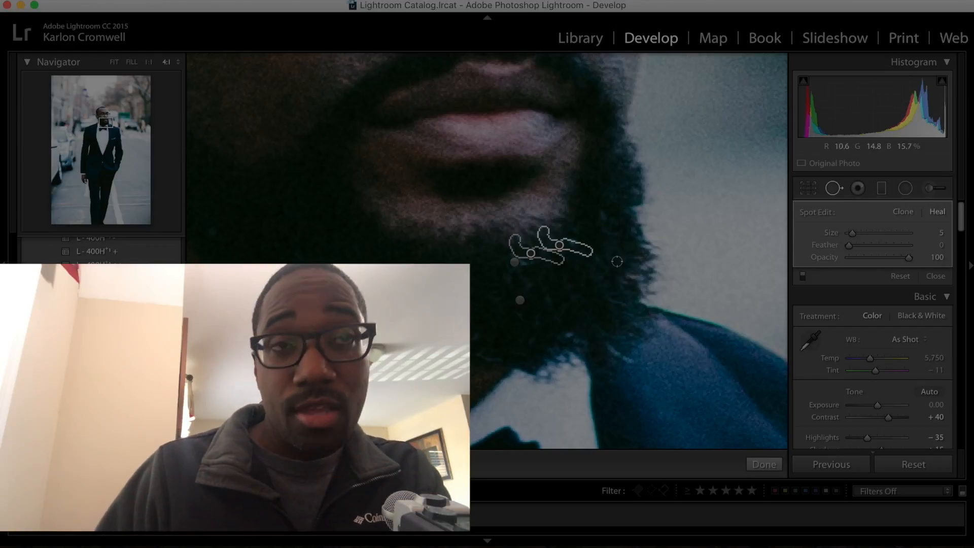
{"action": "left_click_drag", "start_coordinate": [568, 271], "coordinate": [575, 282]}
{"action": "left_click", "coordinate": [833, 188]}
Return to the full portrait and crop a narrow strip off its upper edge.
{"action": "scroll", "coordinate": [850, 351], "scroll_direction": "down", "scroll_amount": 15}
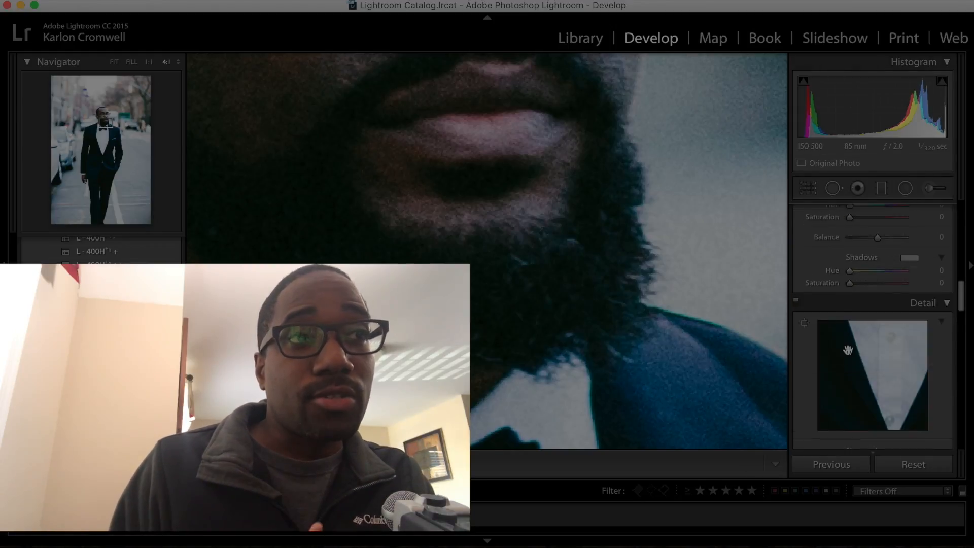
{"action": "scroll", "coordinate": [850, 354], "scroll_direction": "down", "scroll_amount": 8}
{"action": "left_click", "coordinate": [657, 284]}
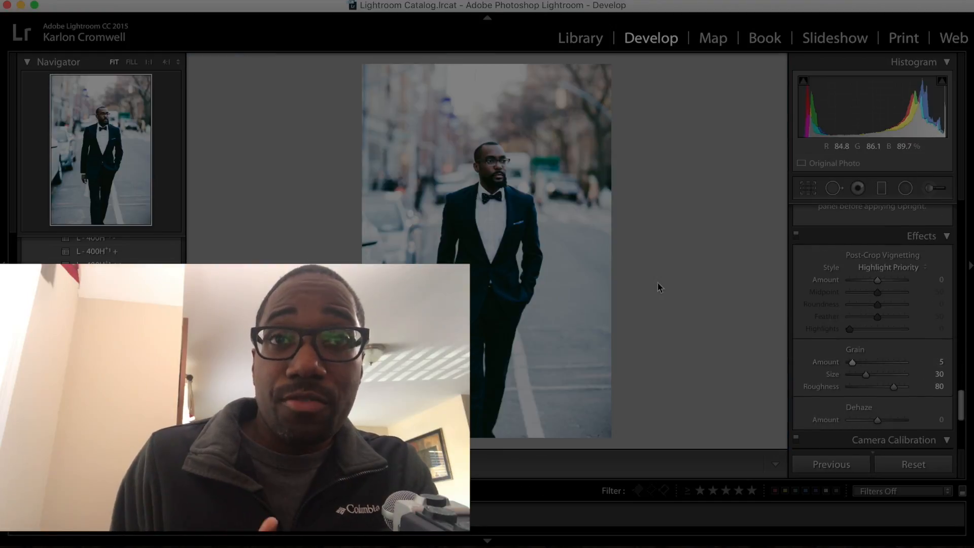
{"action": "key", "text": "r"}
{"action": "left_click_drag", "start_coordinate": [512, 61], "coordinate": [513, 81]}
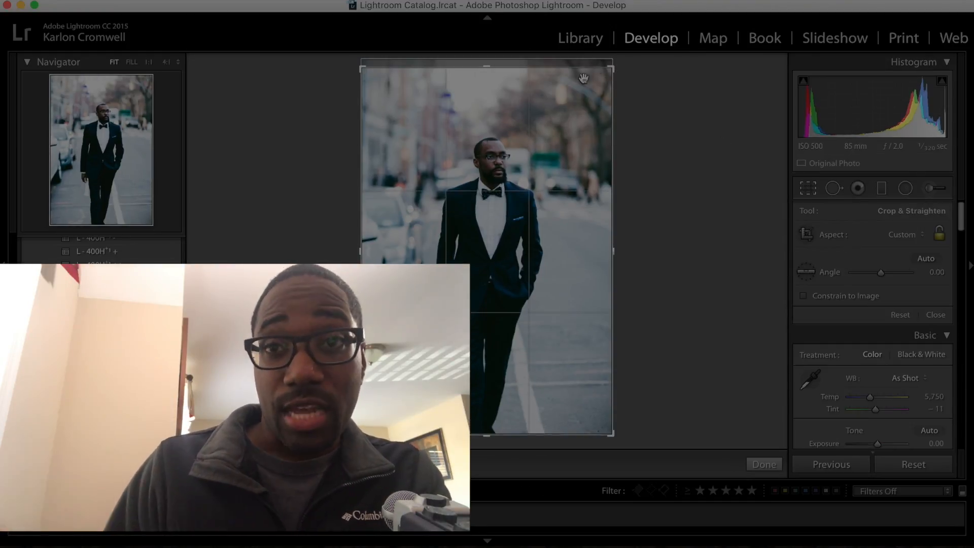
{"action": "key", "text": "Return"}
Set the yellow hue to +18, saturation to +20 and luminance to +42, and adjust white balance to temperature 6,224 and tint −9.
{"action": "scroll", "coordinate": [887, 303], "scroll_direction": "down", "scroll_amount": 10}
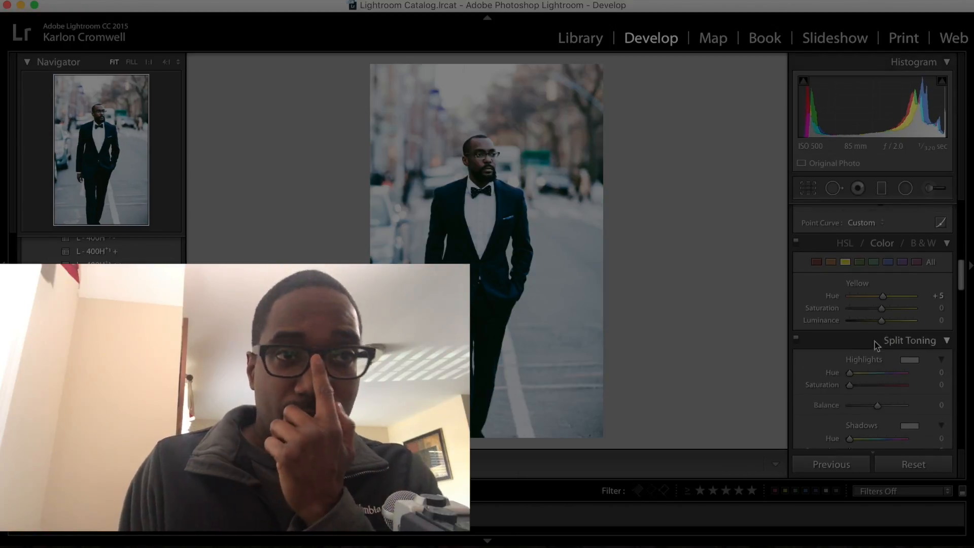
{"action": "left_click", "coordinate": [845, 262]}
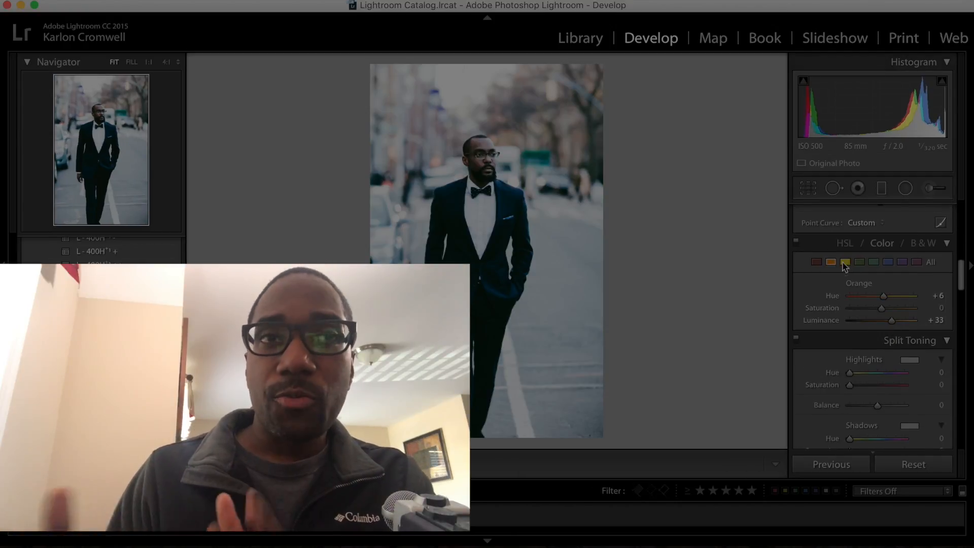
{"action": "left_click_drag", "start_coordinate": [883, 296], "coordinate": [889, 296]}
{"action": "left_click_drag", "start_coordinate": [882, 308], "coordinate": [888, 308]}
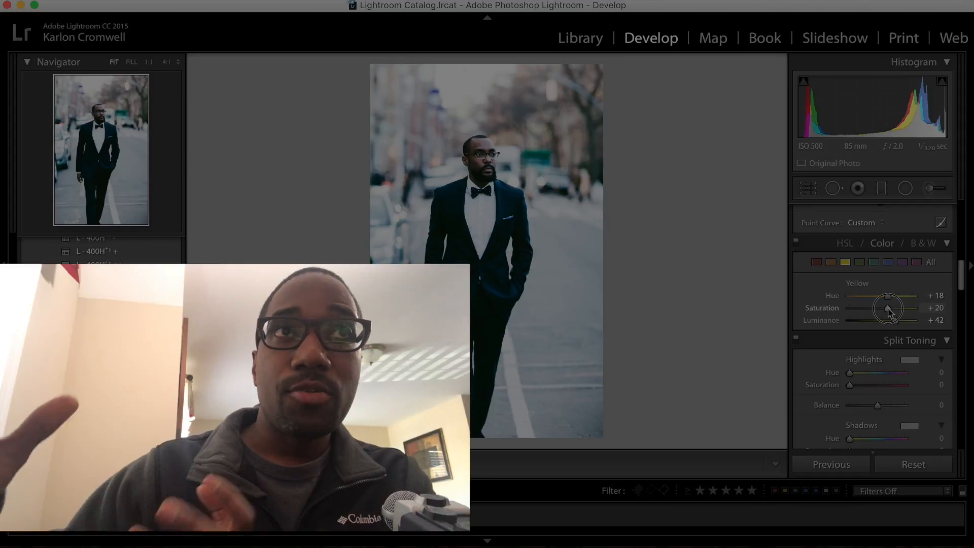
{"action": "scroll", "coordinate": [881, 386], "scroll_direction": "up", "scroll_amount": 10}
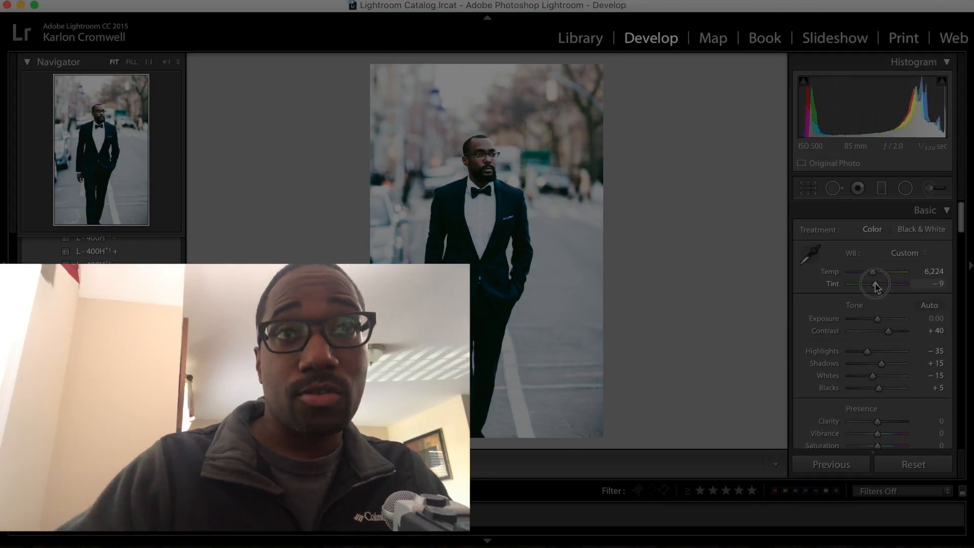
Inspect the eyes and glasses up close for color fringing and find the lens correction settings.
{"action": "left_click", "coordinate": [470, 172]}
{"action": "left_click_drag", "start_coordinate": [517, 153], "coordinate": [339, 368]}
{"action": "scroll", "coordinate": [794, 364], "scroll_direction": "down", "scroll_amount": 10}
{"action": "left_click_drag", "start_coordinate": [880, 392], "coordinate": [881, 393]}
{"action": "left_click_drag", "start_coordinate": [679, 119], "coordinate": [604, 358]}
{"action": "scroll", "coordinate": [908, 390], "scroll_direction": "down", "scroll_amount": 10}
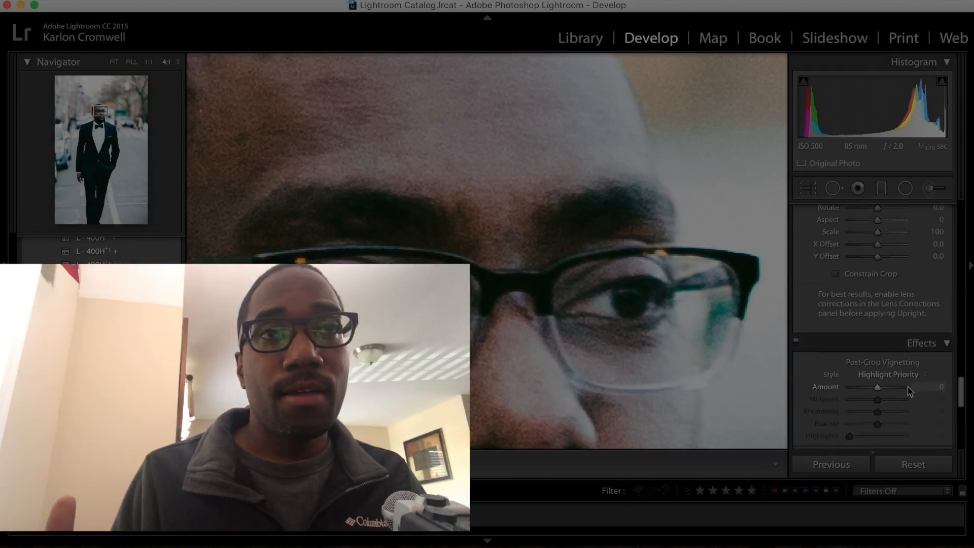
{"action": "scroll", "coordinate": [909, 391], "scroll_direction": "up", "scroll_amount": 5}
{"action": "scroll", "coordinate": [879, 314], "scroll_direction": "up", "scroll_amount": 3}
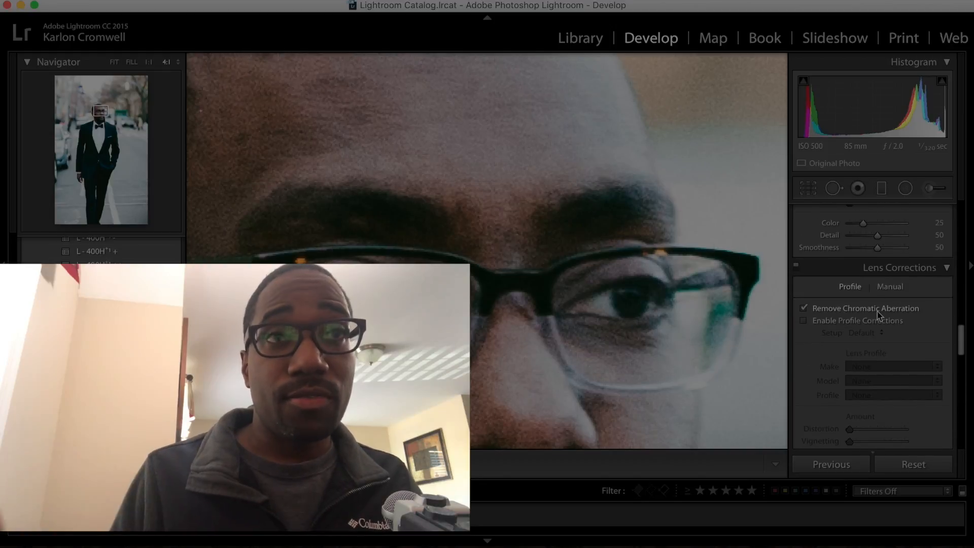
{"action": "scroll", "coordinate": [875, 320], "scroll_direction": "up", "scroll_amount": 2}
Set the manual defringe amounts to 8 for purple and 7 for green.
{"action": "left_click", "coordinate": [889, 303]}
{"action": "scroll", "coordinate": [870, 341], "scroll_direction": "down", "scroll_amount": 3}
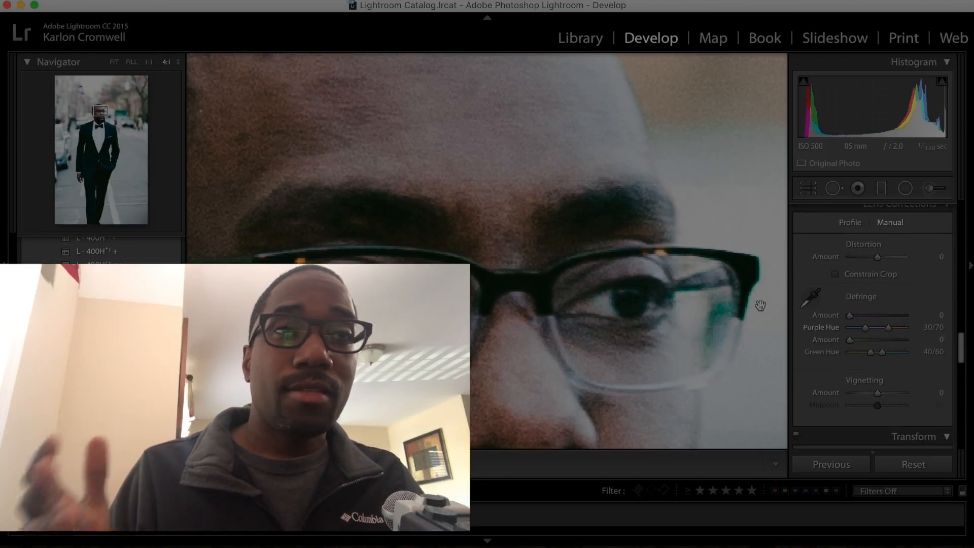
{"action": "key", "text": "z"}
{"action": "left_click_drag", "start_coordinate": [858, 339], "coordinate": [872, 315]}
Try a negative manual lens distortion on the portrait and reset it.
{"action": "left_click_drag", "start_coordinate": [877, 256], "coordinate": [861, 257]}
{"action": "left_click", "coordinate": [931, 257]}
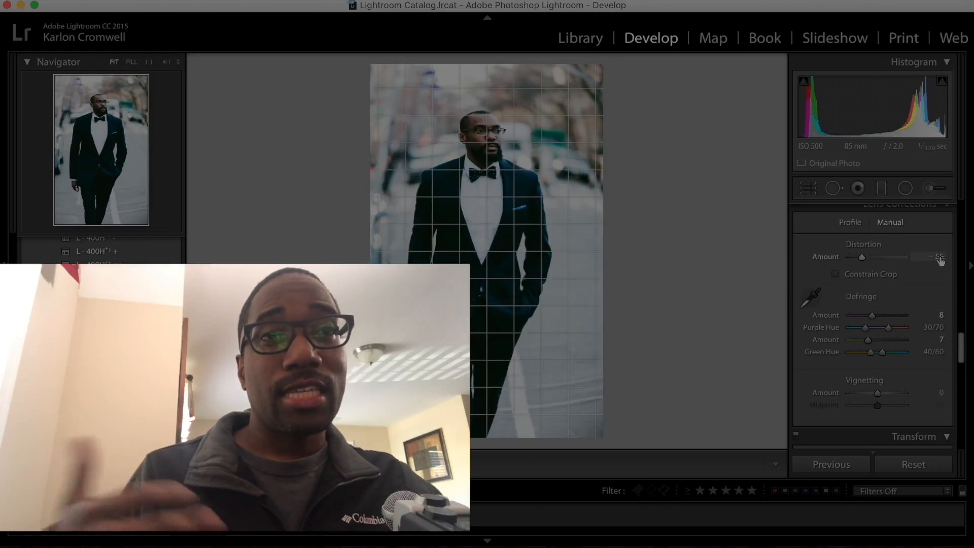
{"action": "key", "text": "Return"}
Enable the lens profile corrections and readjust the portrait's crop and angle.
{"action": "left_click", "coordinate": [851, 224]}
{"action": "left_click", "coordinate": [843, 257]}
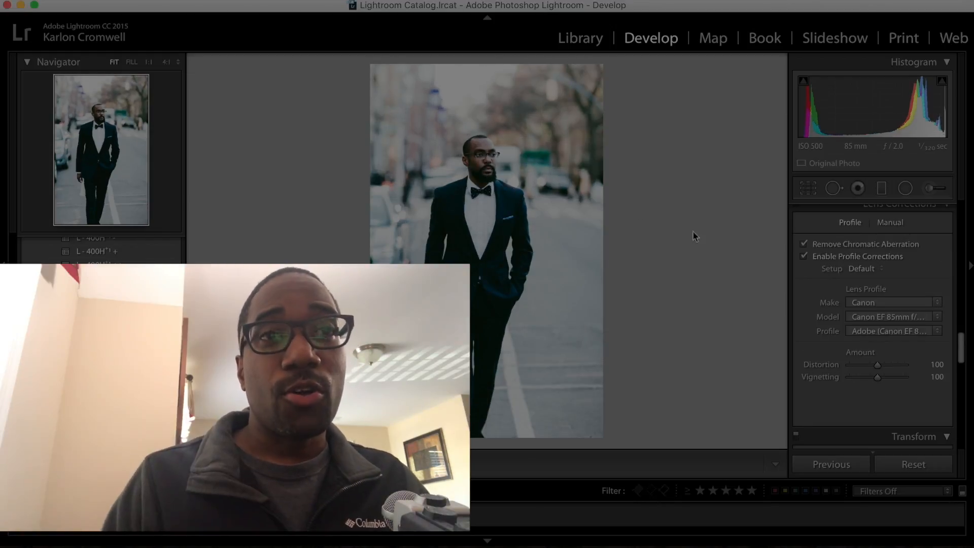
{"action": "left_click", "coordinate": [810, 191]}
{"action": "left_click_drag", "start_coordinate": [578, 57], "coordinate": [580, 77]}
{"action": "key", "text": "Return"}
Set the tint to −20 and, viewing the face up close, set the grain amount to 20.
{"action": "left_click", "coordinate": [524, 164]}
{"action": "left_click_drag", "start_coordinate": [365, 223], "coordinate": [484, 249]}
{"action": "right_click", "coordinate": [503, 222]}
{"action": "left_click", "coordinate": [492, 173]}
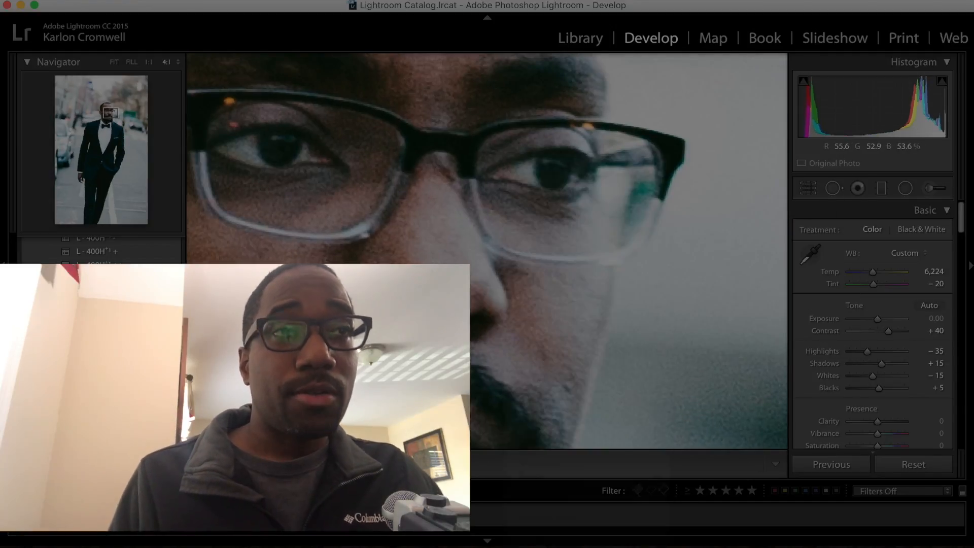
{"action": "scroll", "coordinate": [859, 416], "scroll_direction": "down", "scroll_amount": 20}
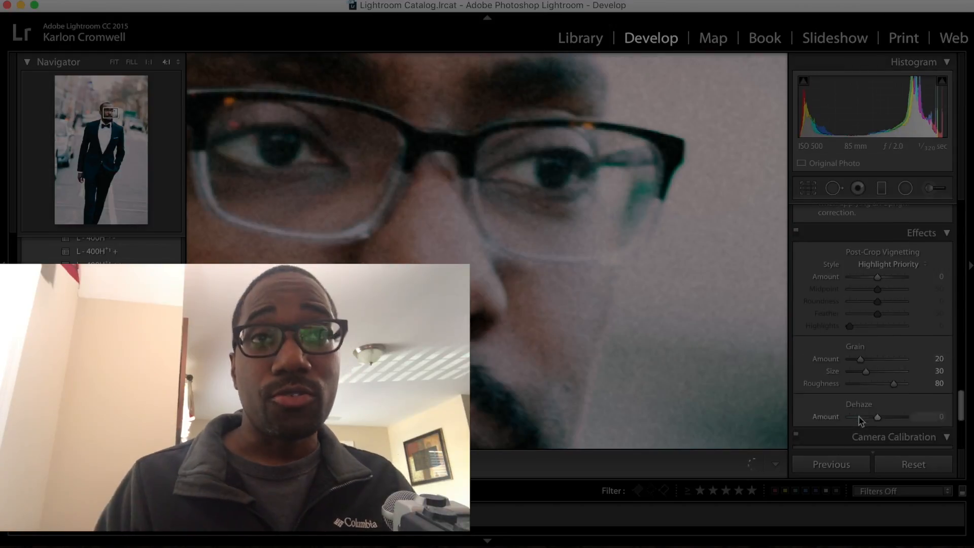
Apply a different film preset to the portrait and set the grain amount to 0, checking the face up close.
{"action": "left_click", "coordinate": [645, 307]}
{"action": "scroll", "coordinate": [102, 355], "scroll_direction": "down", "scroll_amount": 15}
{"action": "scroll", "coordinate": [101, 249], "scroll_direction": "up", "scroll_amount": 2}
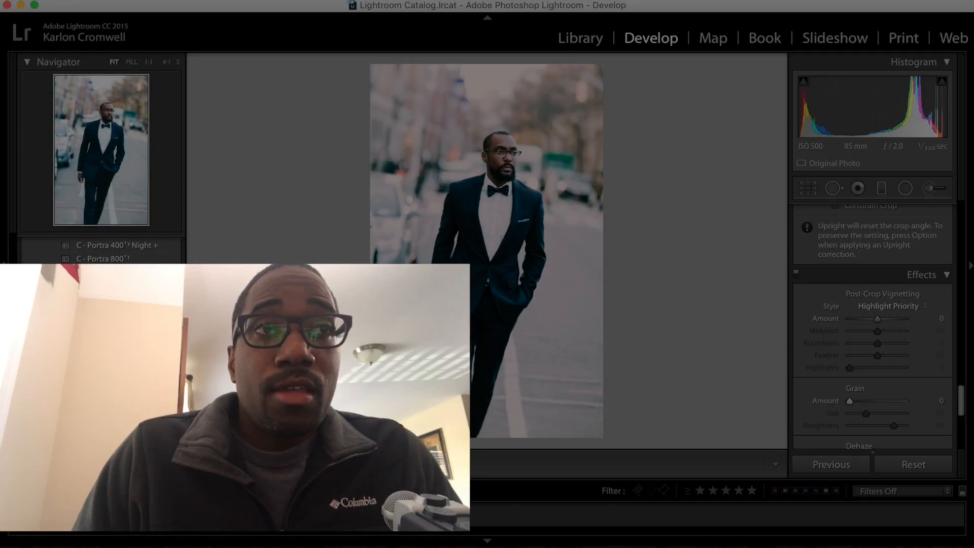
{"action": "left_click", "coordinate": [102, 304]}
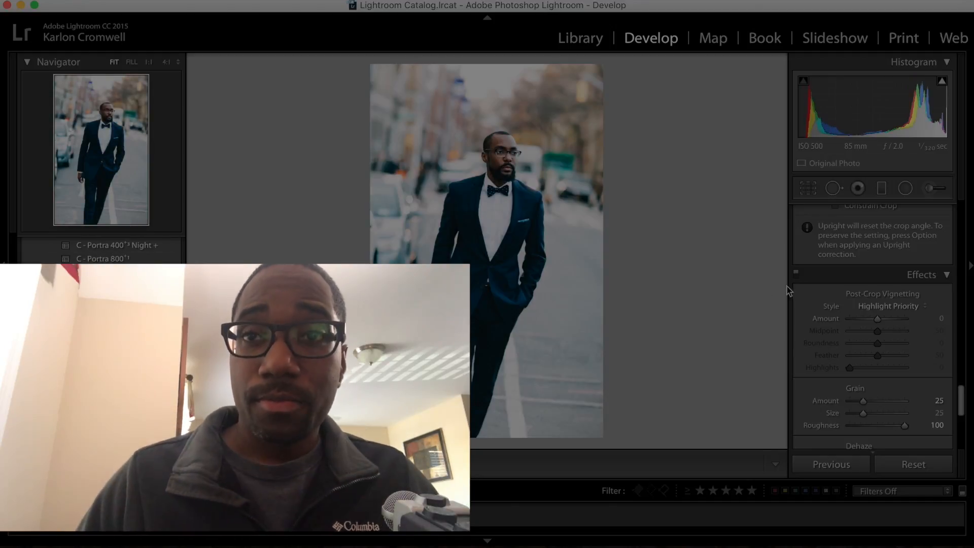
{"action": "scroll", "coordinate": [847, 359], "scroll_direction": "down", "scroll_amount": 5}
{"action": "left_click", "coordinate": [516, 153]}
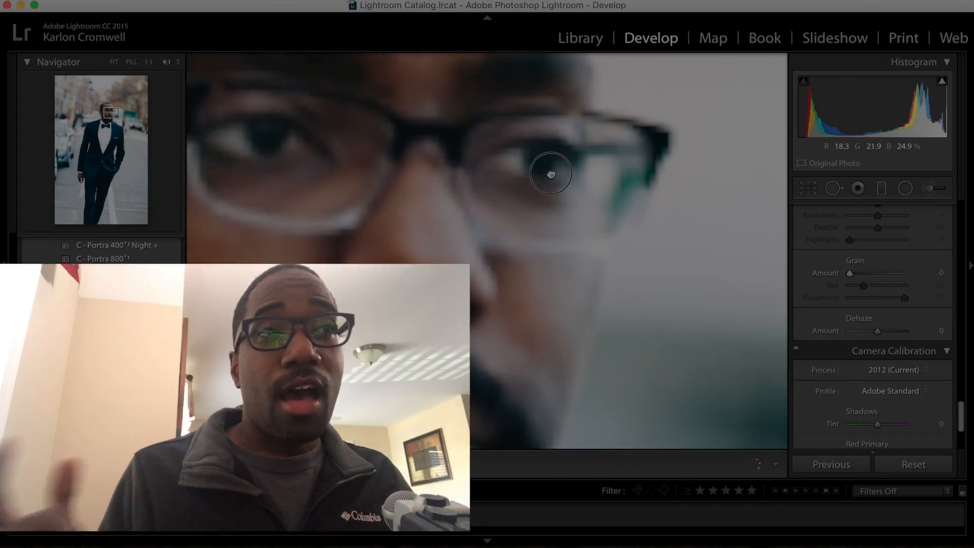
{"action": "scroll", "coordinate": [871, 330], "scroll_direction": "up", "scroll_amount": 6}
{"action": "scroll", "coordinate": [874, 334], "scroll_direction": "up", "scroll_amount": 6}
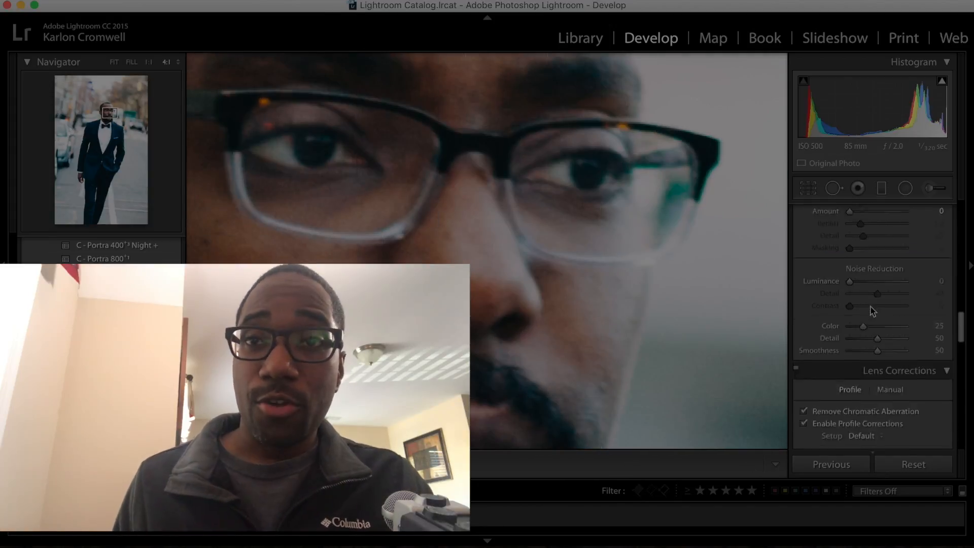
Crop the full-length portrait tighter from below to cut off the lower legs, and fine-tune the framing around the head.
{"action": "left_click", "coordinate": [594, 231]}
{"action": "key", "text": "r"}
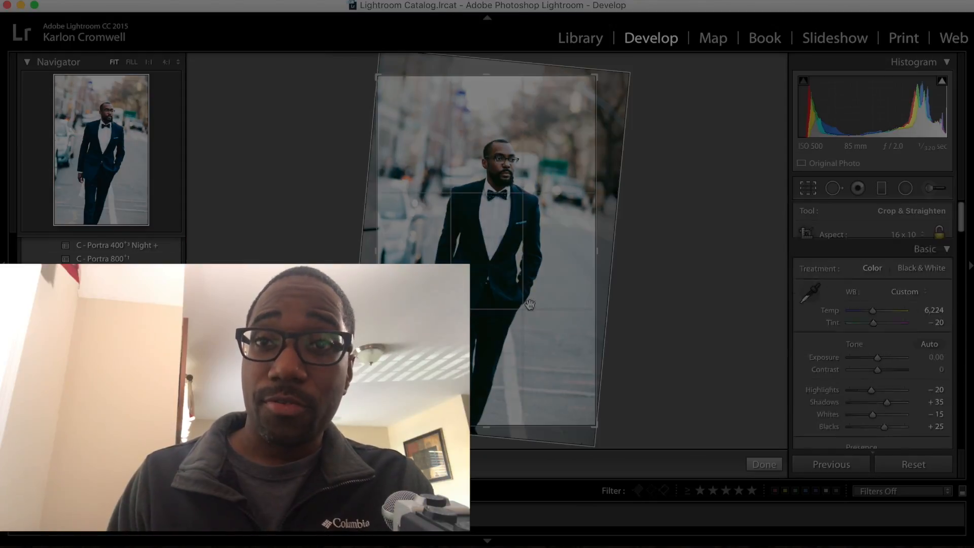
{"action": "left_click_drag", "start_coordinate": [507, 428], "coordinate": [507, 356]}
{"action": "key", "text": "Return"}
{"action": "left_click", "coordinate": [811, 191]}
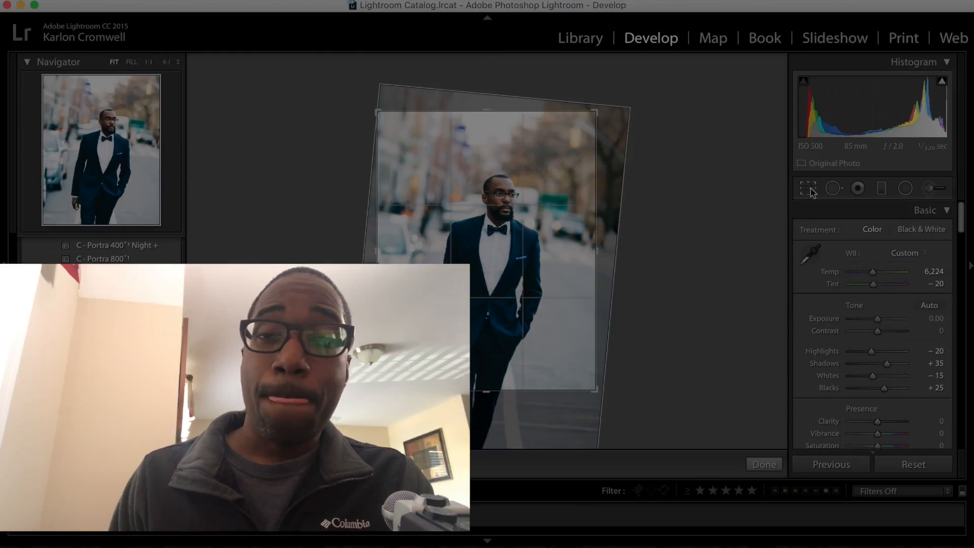
{"action": "left_click_drag", "start_coordinate": [512, 110], "coordinate": [512, 120]}
{"action": "left_click_drag", "start_coordinate": [579, 101], "coordinate": [574, 99]}
{"action": "key", "text": "Return"}
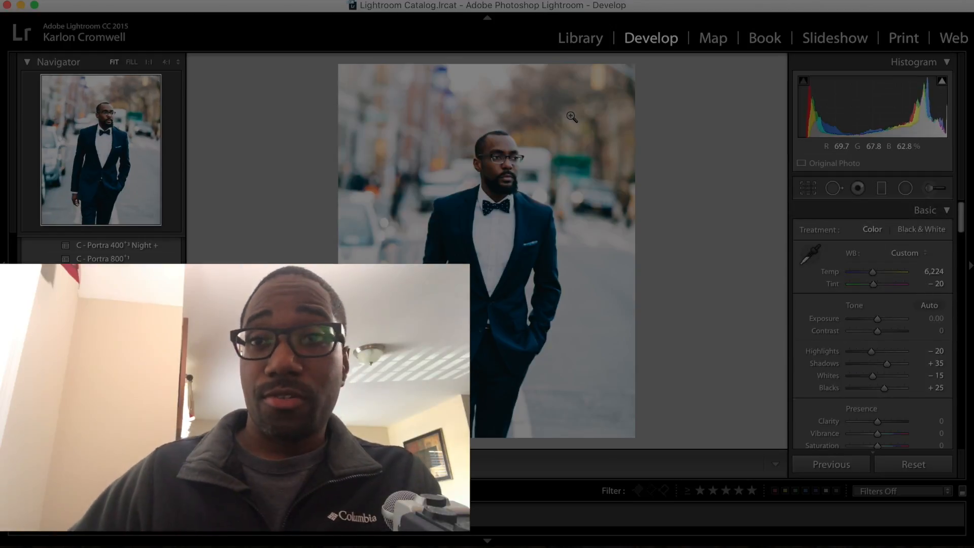
Set the portrait's tone curve darks to +19, contrast to +18, shadows to +37 and blacks to +36.
{"action": "scroll", "coordinate": [802, 278], "scroll_direction": "down", "scroll_amount": 15}
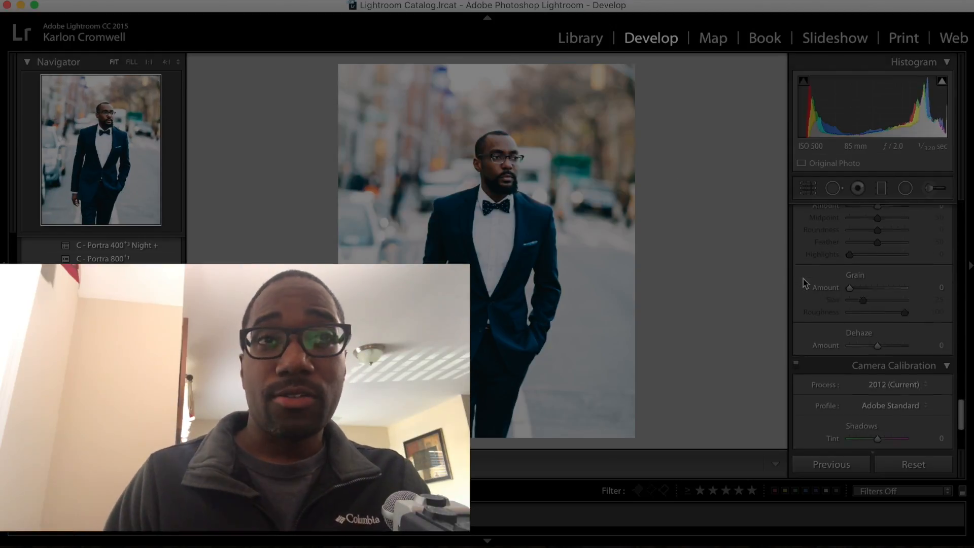
{"action": "left_click_drag", "start_coordinate": [877, 244], "coordinate": [871, 246]}
{"action": "scroll", "coordinate": [872, 304], "scroll_direction": "up", "scroll_amount": 10}
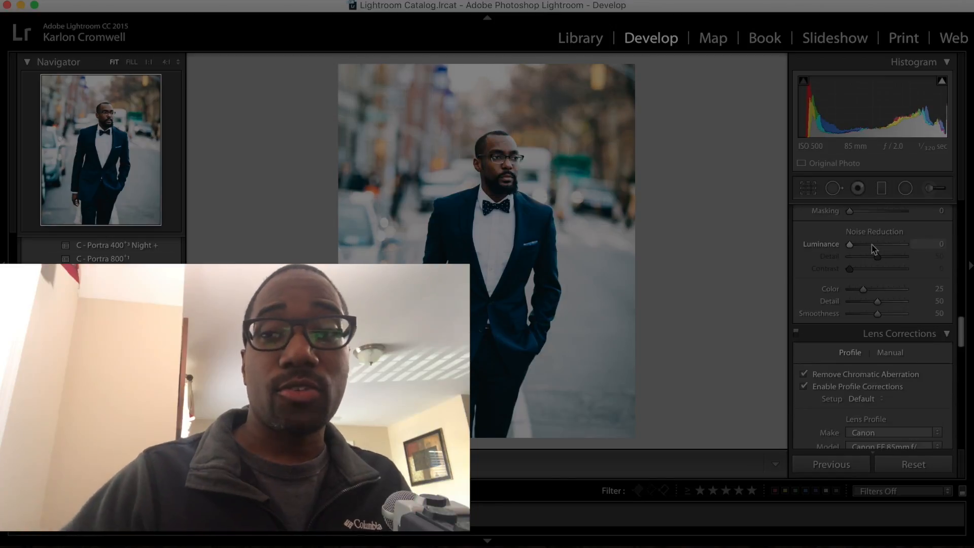
{"action": "left_click_drag", "start_coordinate": [880, 414], "coordinate": [887, 414]}
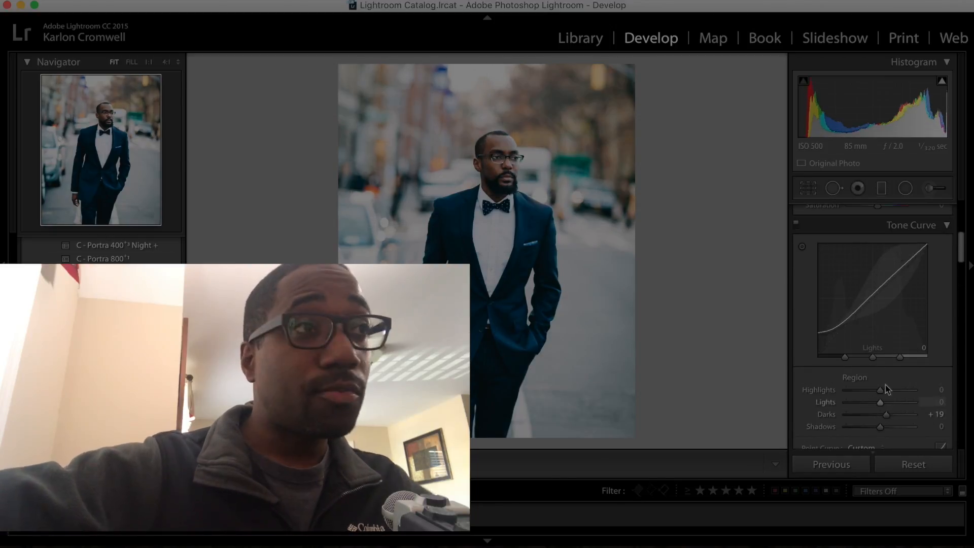
{"action": "scroll", "coordinate": [885, 396], "scroll_direction": "up", "scroll_amount": 5}
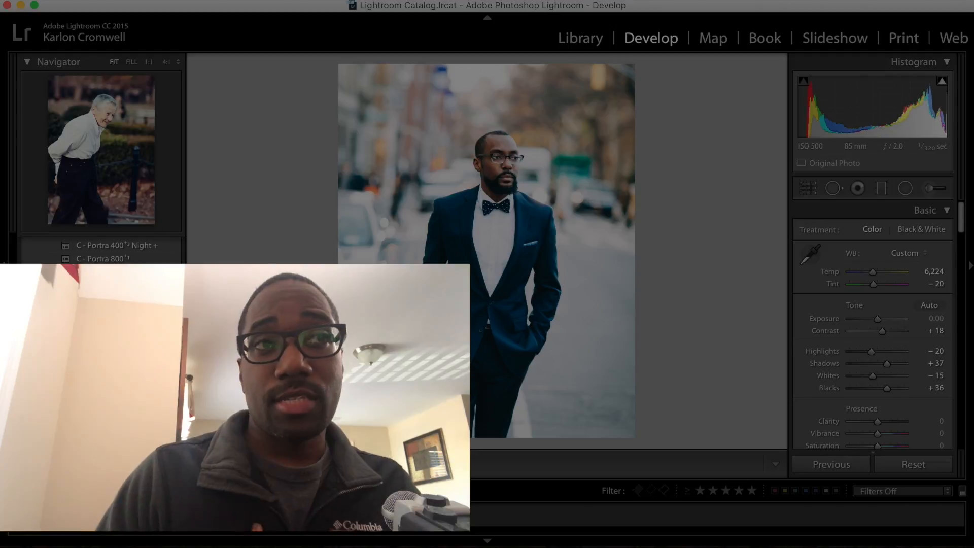
Switch from the suit portrait to the photo of the white-haired person in a white shirt walking in the park.
{"action": "left_click", "coordinate": [30, 516]}
{"action": "left_click", "coordinate": [58, 515]}
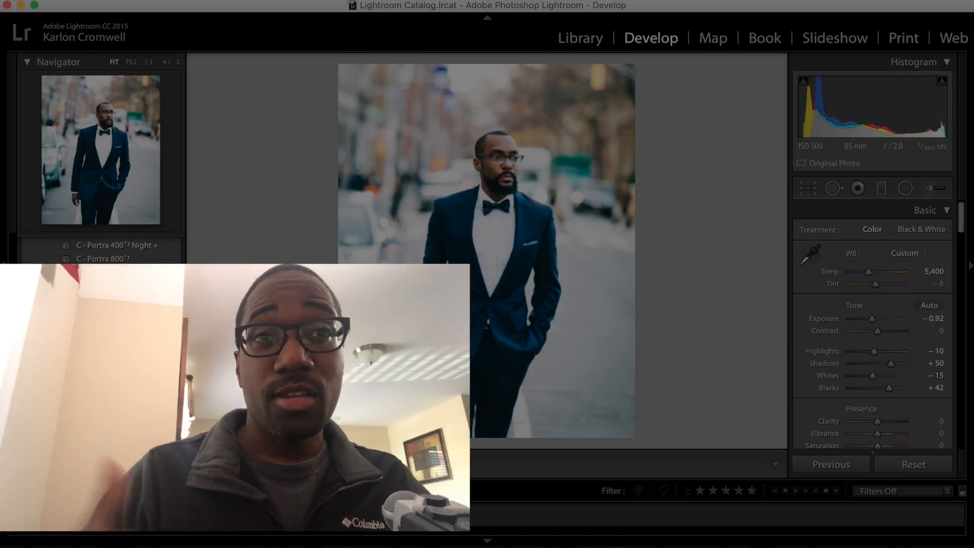
{"action": "right_click", "coordinate": [41, 516]}
{"action": "left_click", "coordinate": [41, 516]}
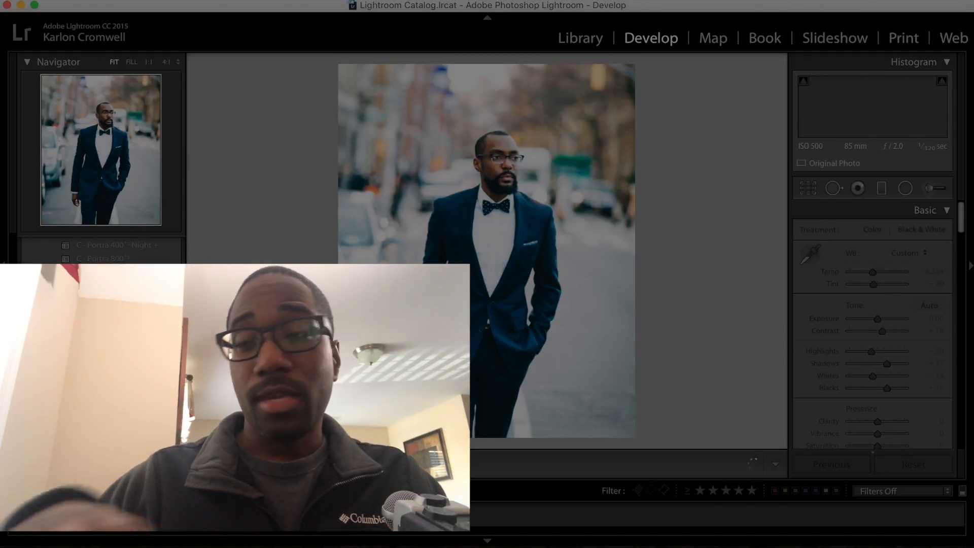
{"action": "left_click", "coordinate": [27, 516]}
{"action": "right_click", "coordinate": [25, 516]}
{"action": "left_click", "coordinate": [26, 515]}
Compare the park photo with its unedited before version and return to the edited view.
{"action": "right_click", "coordinate": [502, 148]}
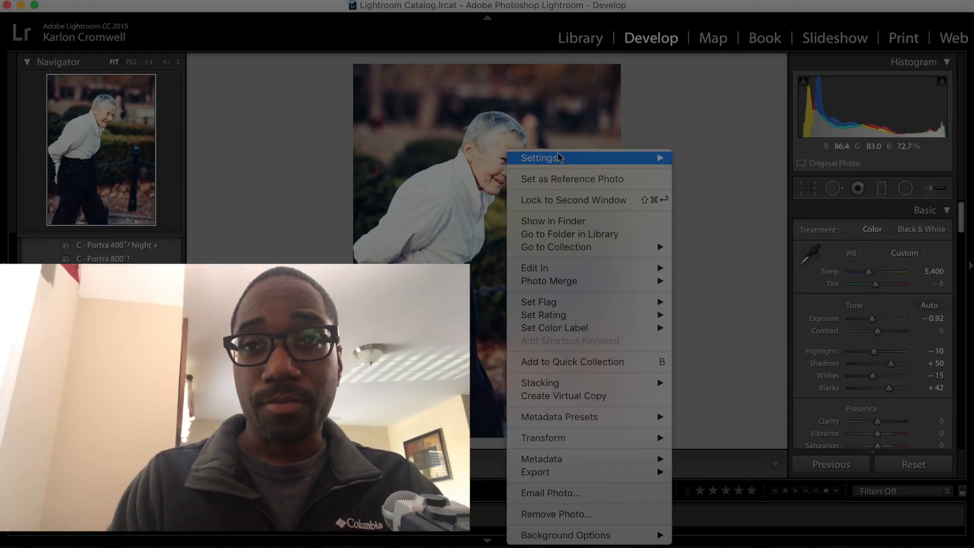
{"action": "mouse_move", "coordinate": [558, 157]}
{"action": "left_click", "coordinate": [717, 152]}
{"action": "key", "text": "backslash"}
{"action": "key", "text": "backslash"}
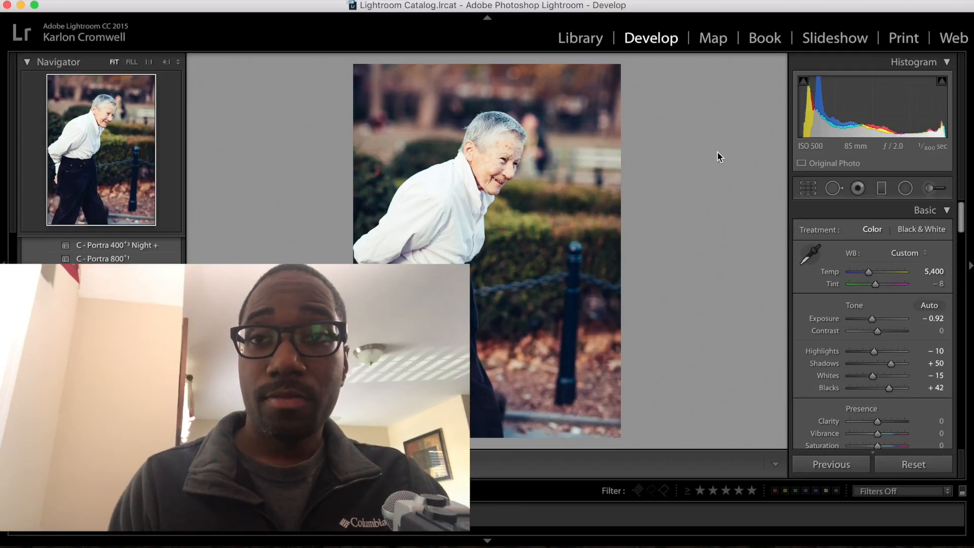